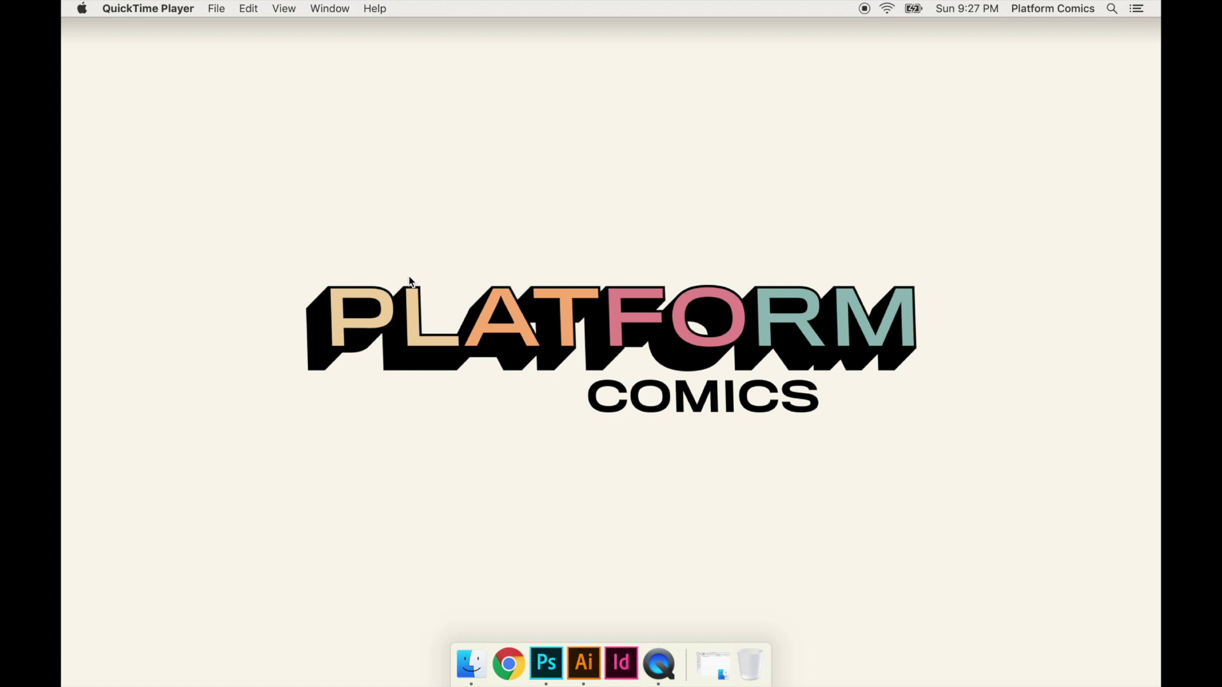
Bring Photoshop CC 2018 to the front from the Dock.
click(542, 662)
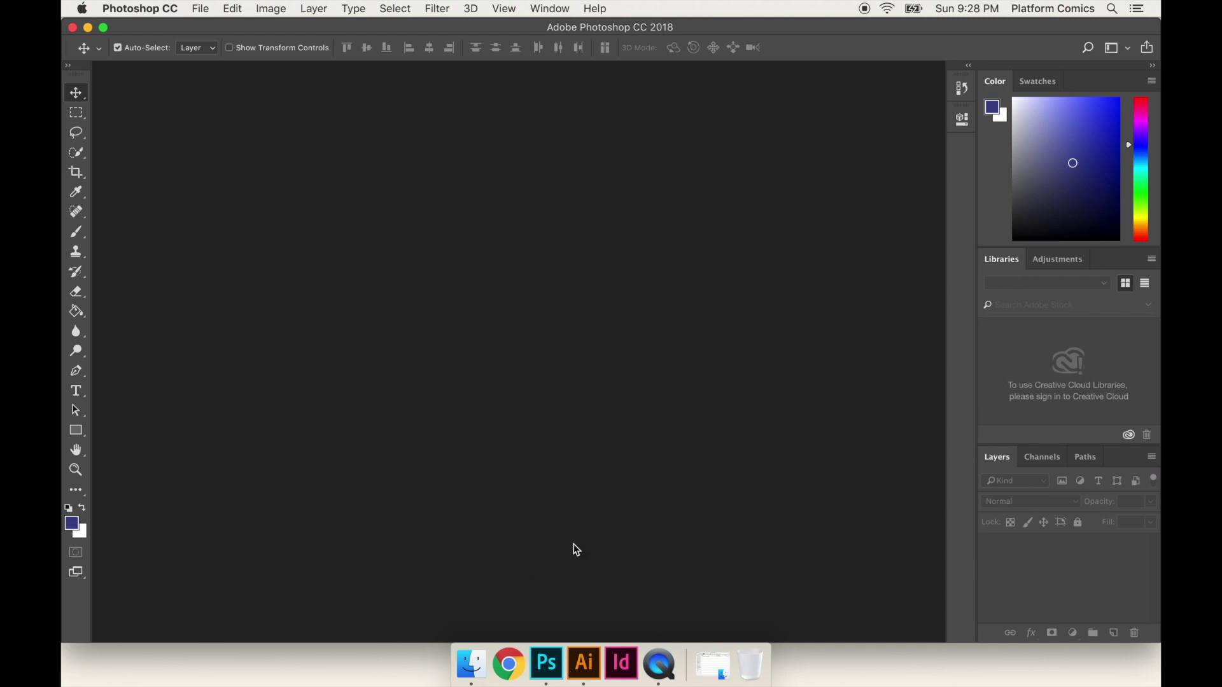
Open the Modifying Files folder and Quick Look preview APW_01_original.jpg (5.4 MB).
click(706, 665)
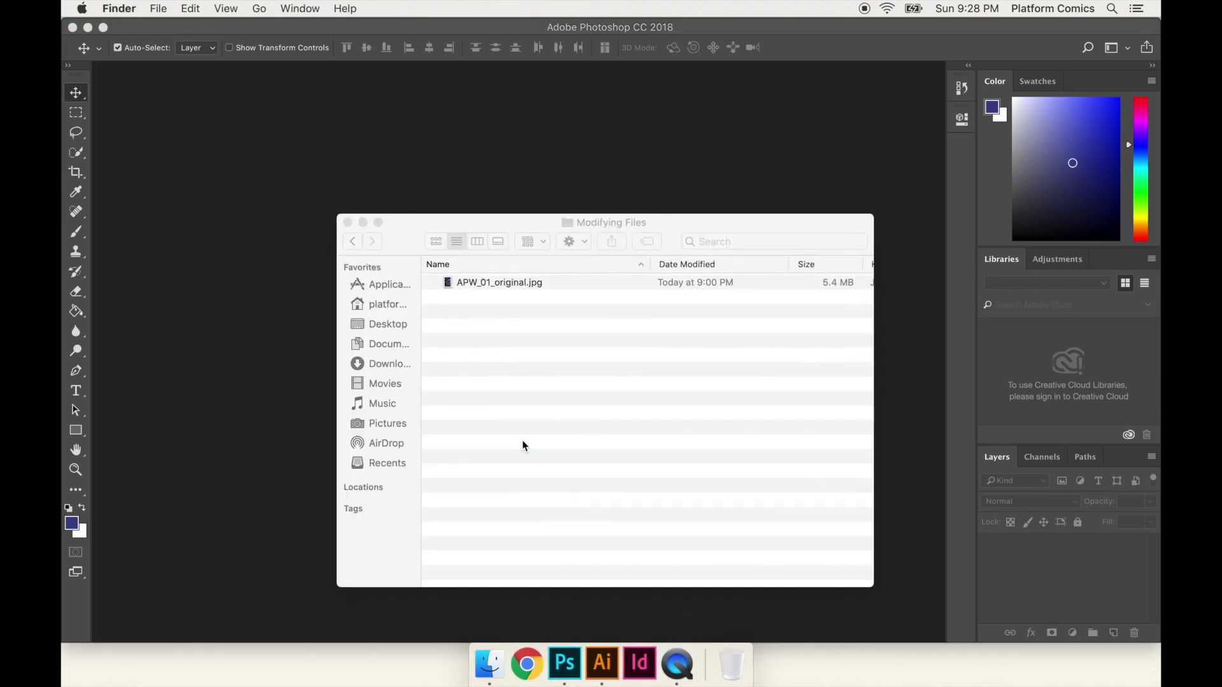
click(493, 286)
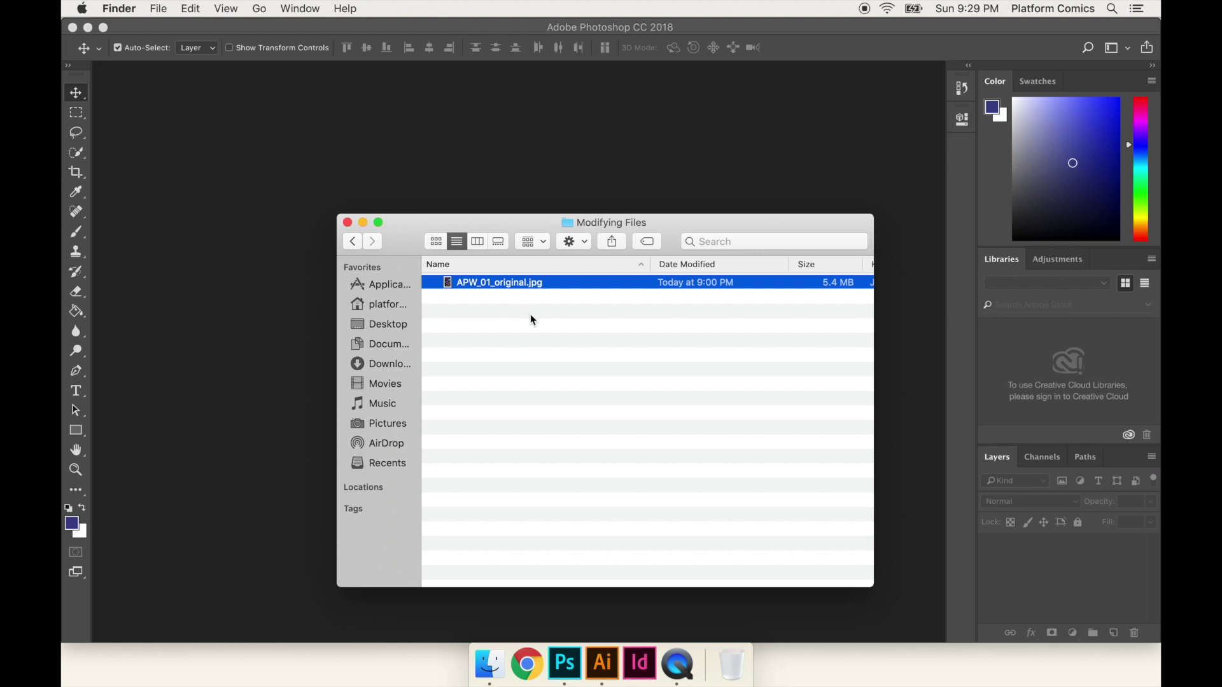
key(space)
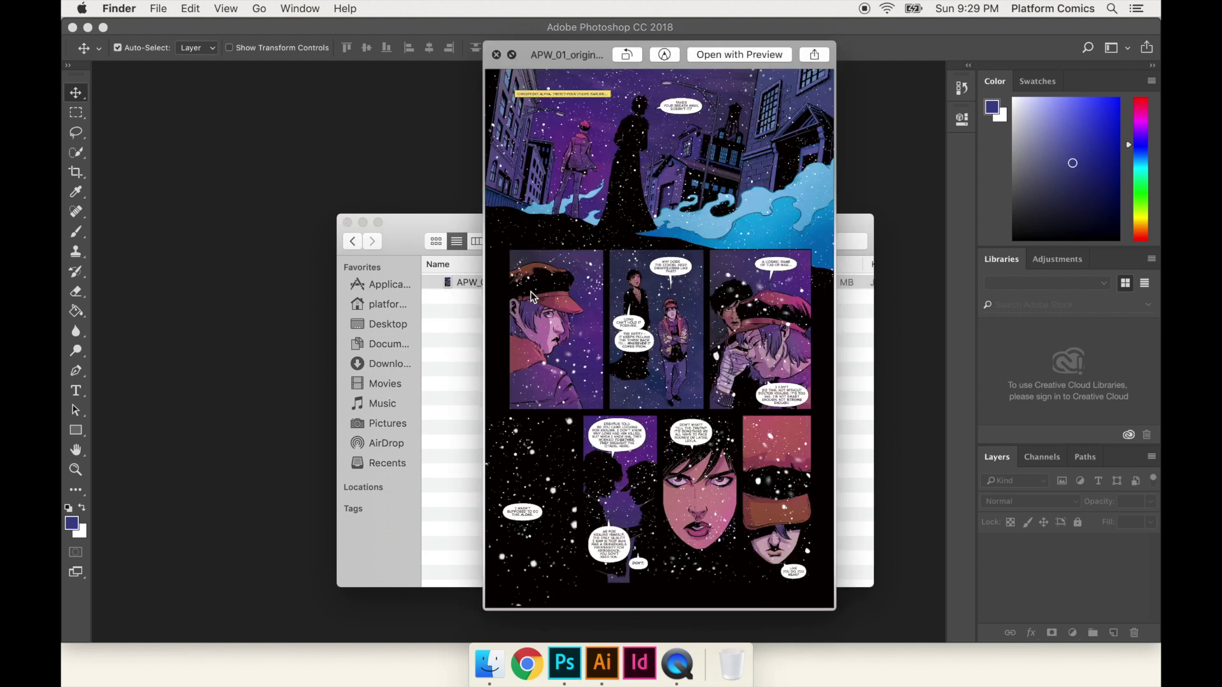
drag(531, 295, 357, 319)
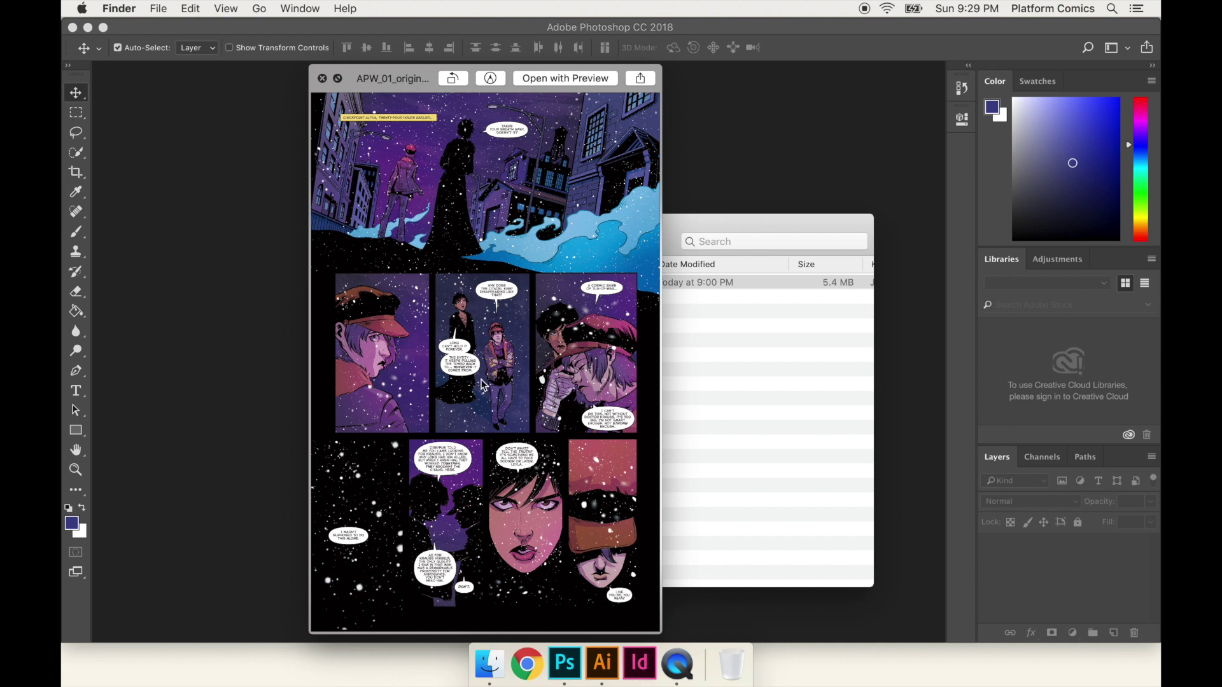
key(space)
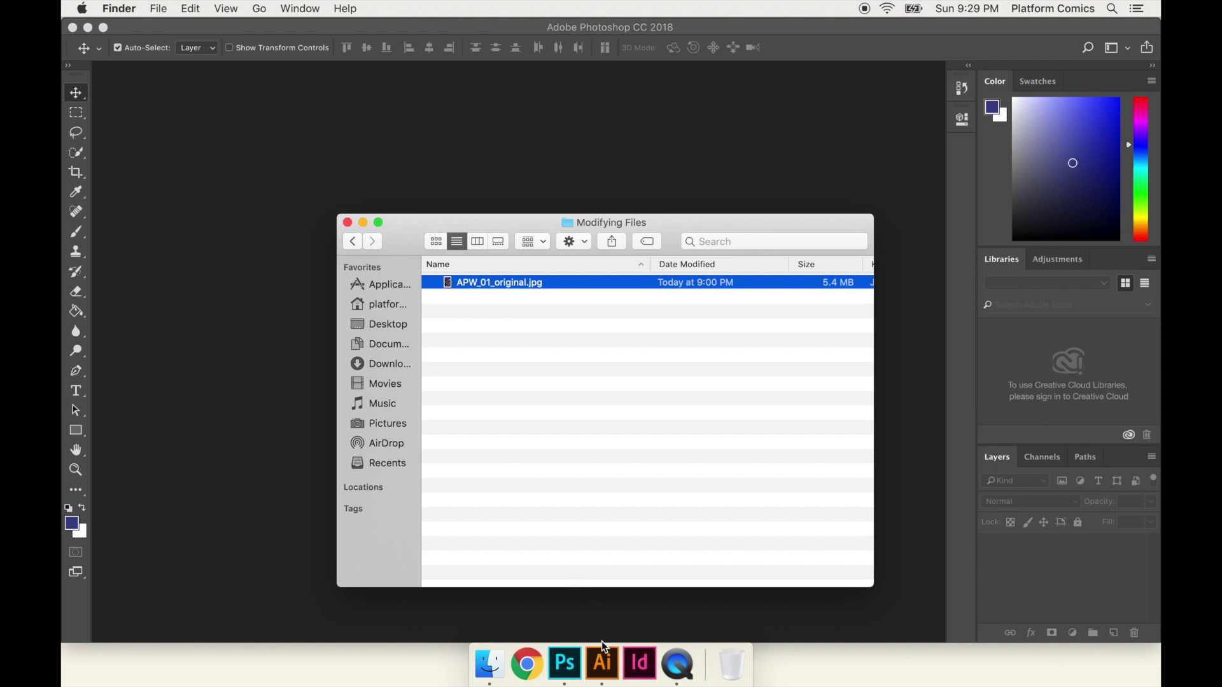
In Illustrator's Intro.ai notes, highlight the size, dpi, color and file types TIF lines.
click(602, 662)
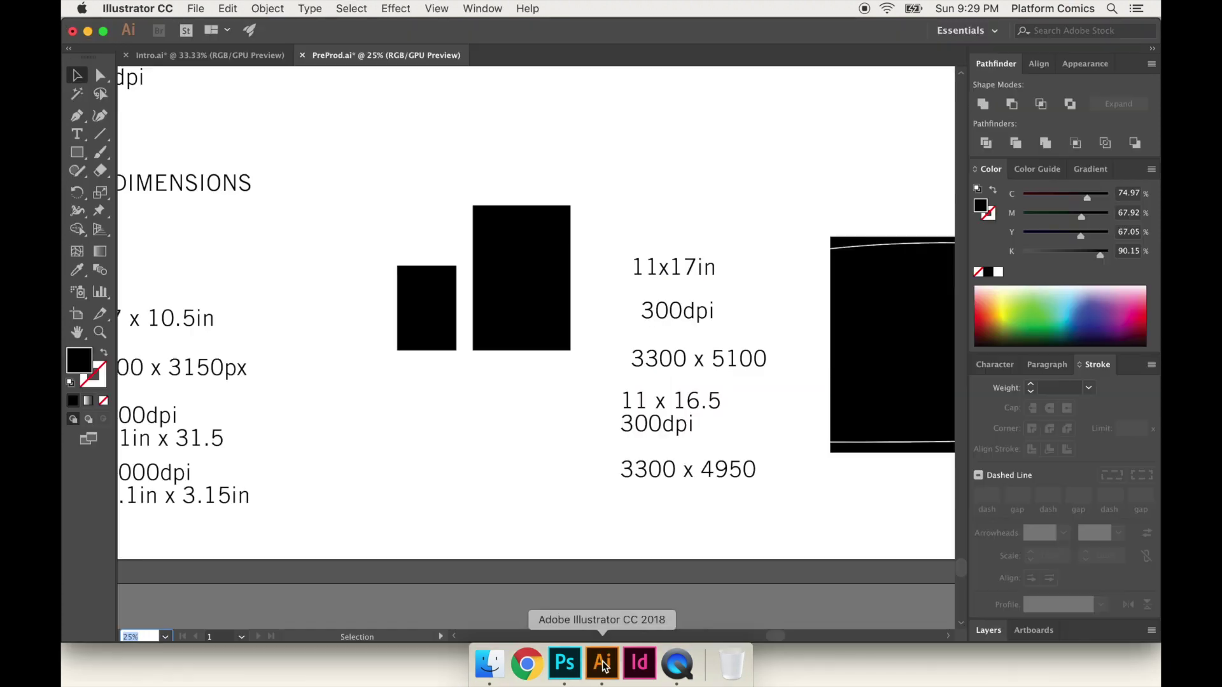
click(219, 57)
scroll(485, 204, up, 4)
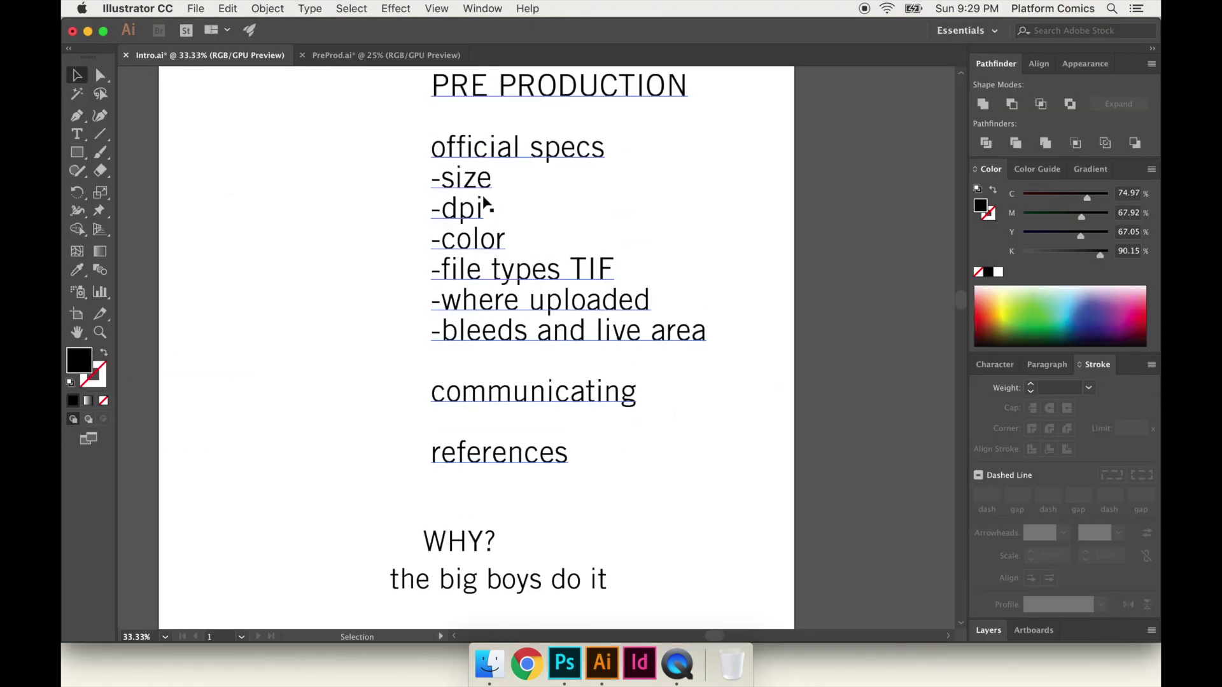
scroll(486, 203, up, 2)
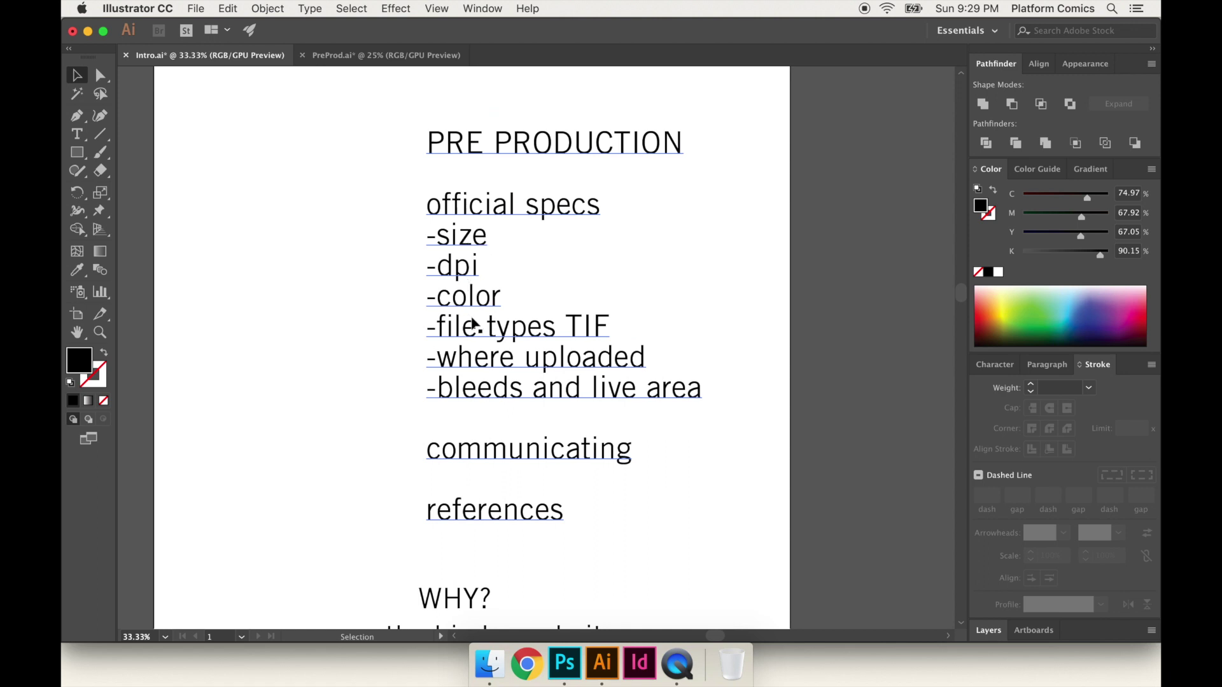
click(436, 235)
key(t)
drag(436, 237, 627, 333)
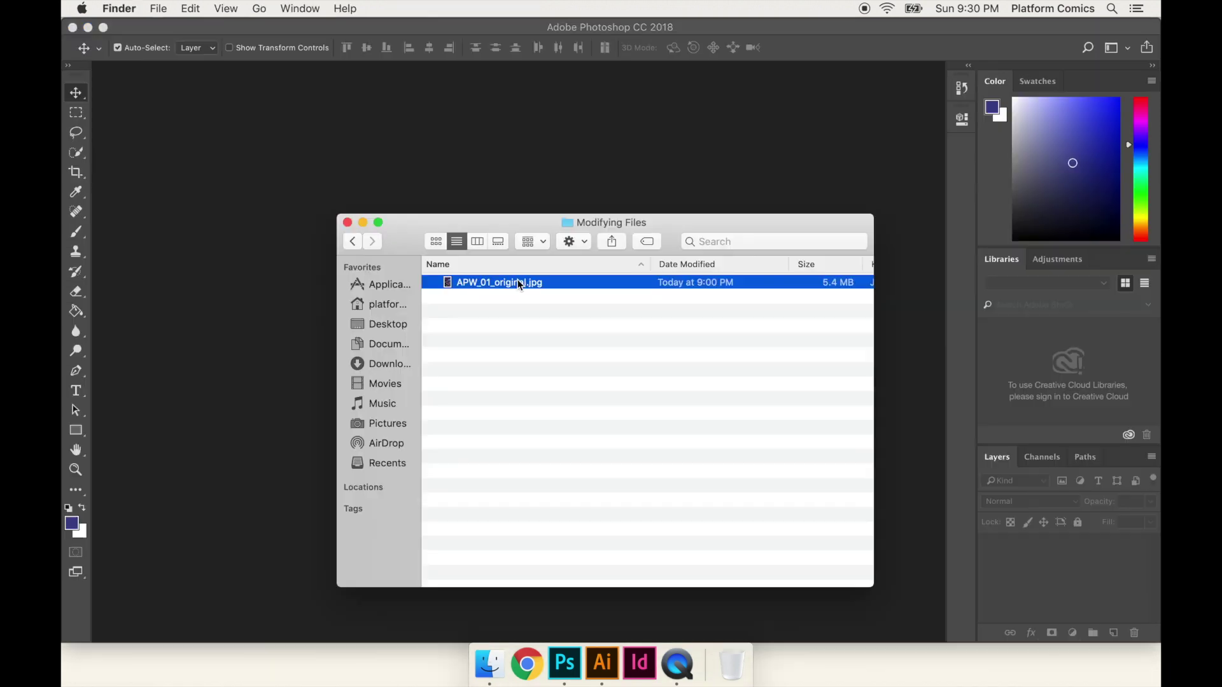
Open APW_01_original.jpg in Photoshop by dropping it onto the Dock icon.
drag(520, 285, 564, 663)
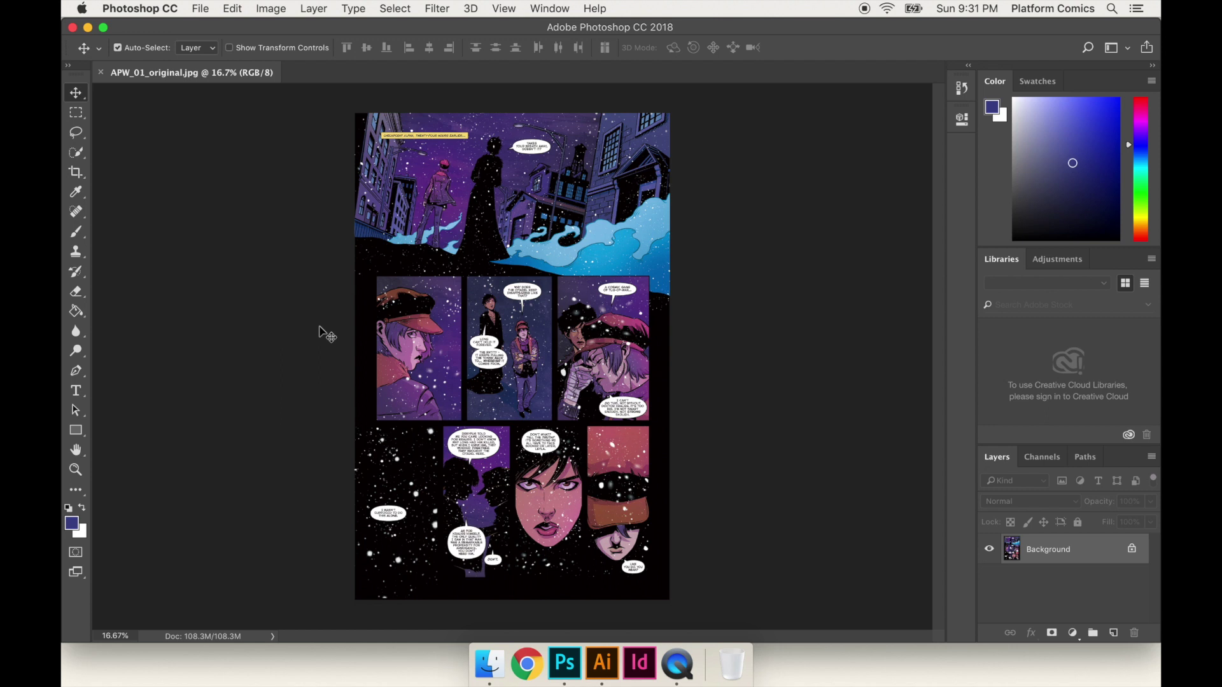
click(203, 8)
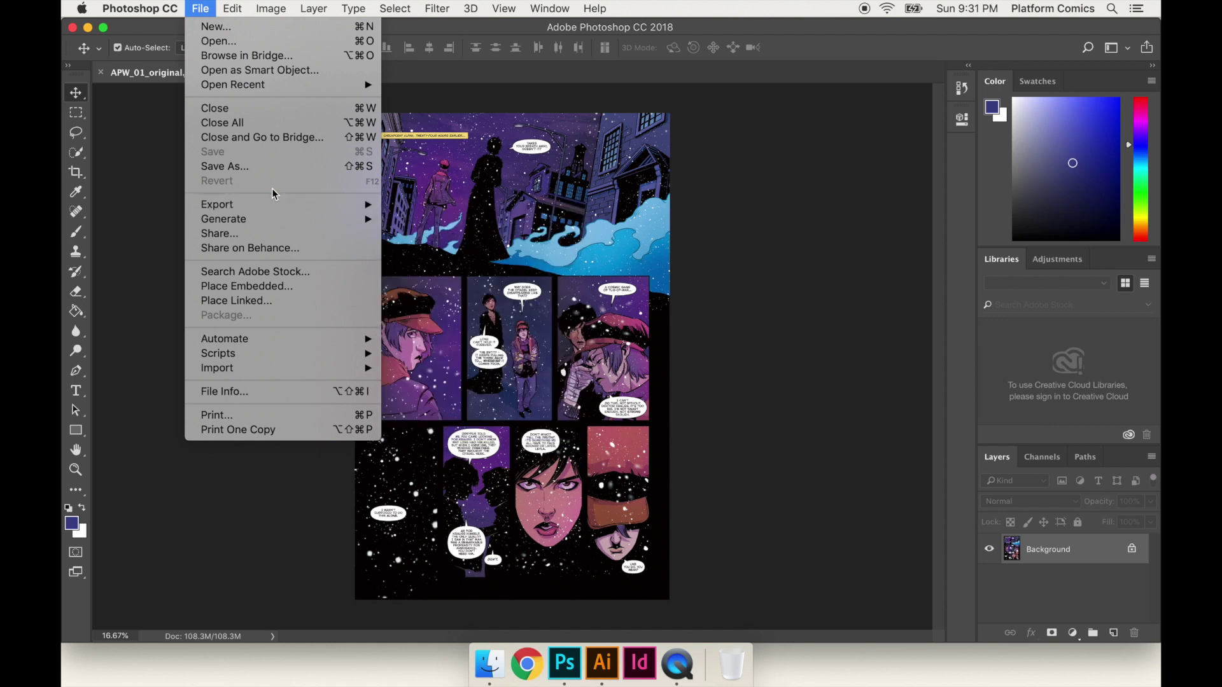
Save a TIFF copy of the page named APW_02_TIFF.tif.
click(262, 169)
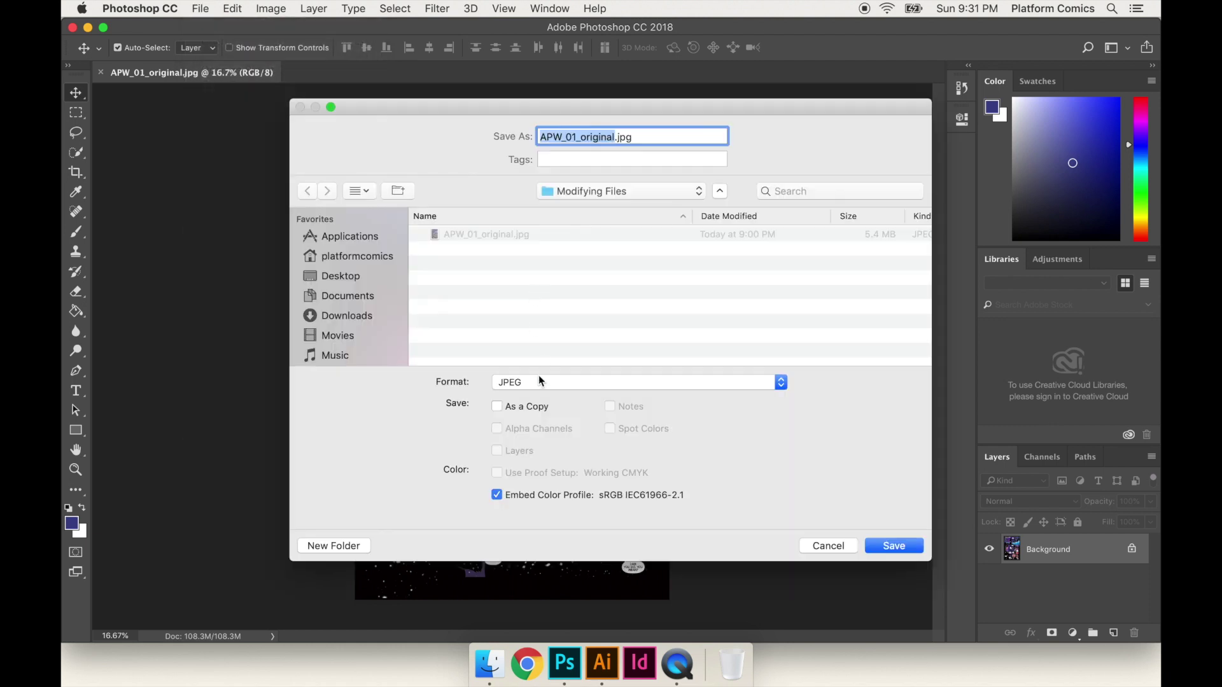
click(539, 383)
click(542, 539)
click(529, 407)
click(576, 137)
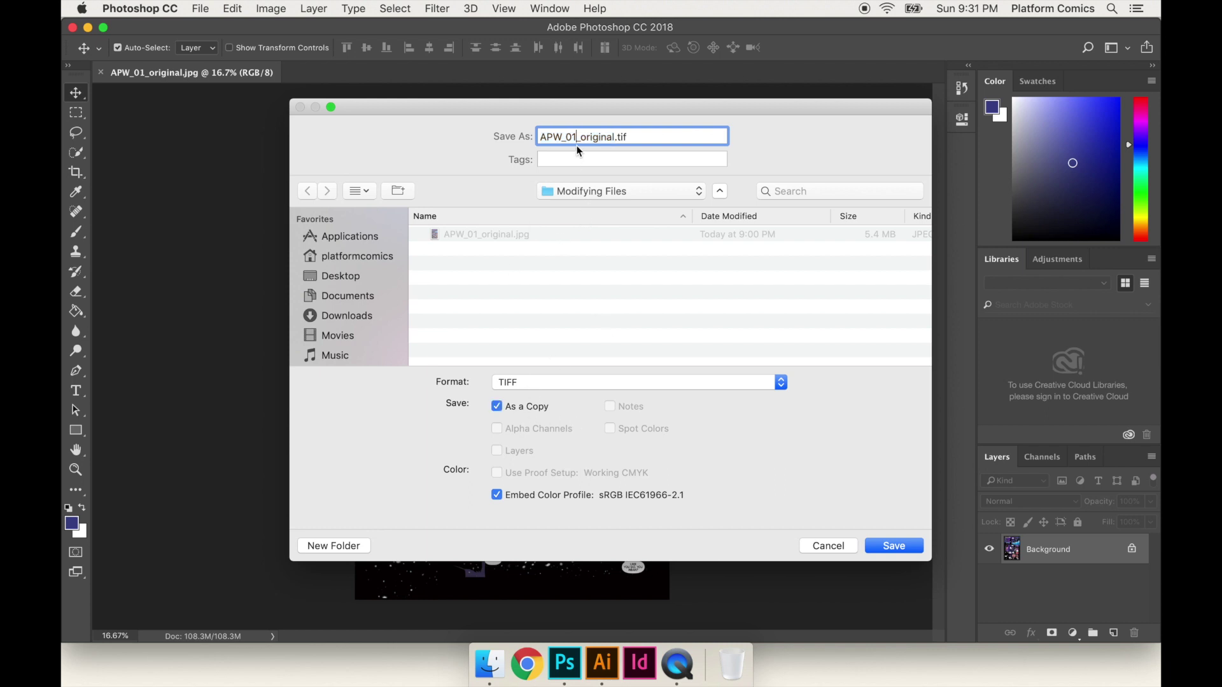
key(BackSpace)
text(2)
drag(619, 139, 581, 140)
text(TIFF)
click(895, 543)
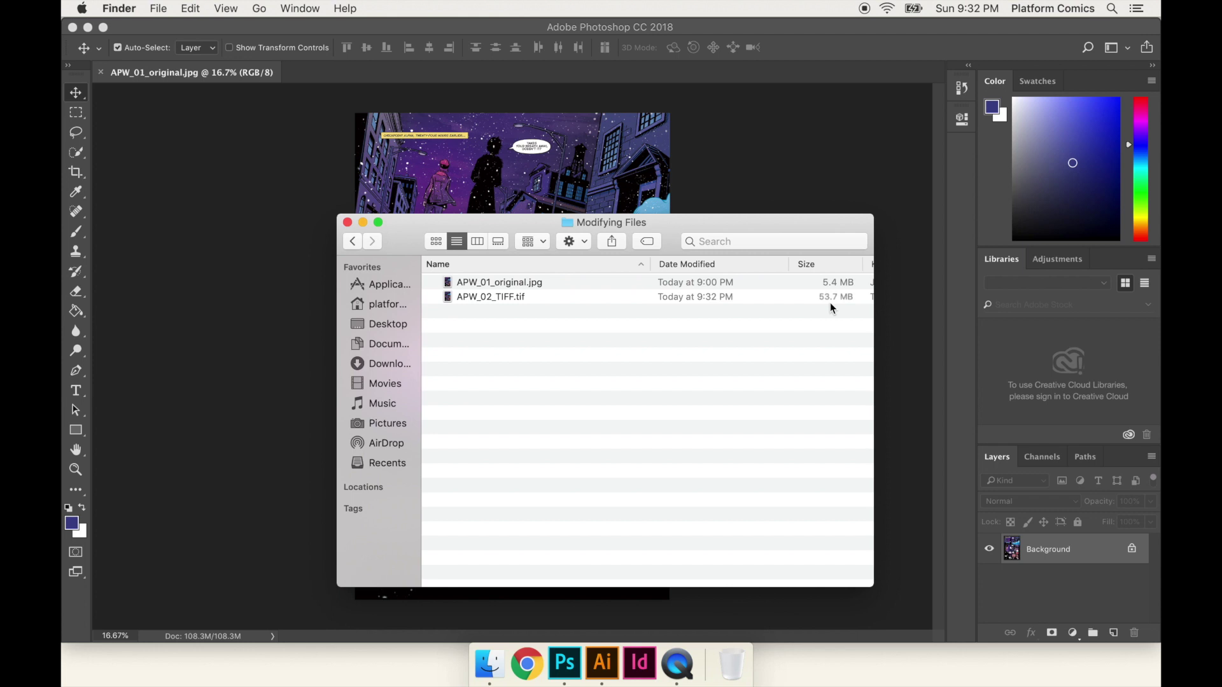
Open APW_02_TIFF.tif and convert it to CMYK Color mode.
double_click(829, 303)
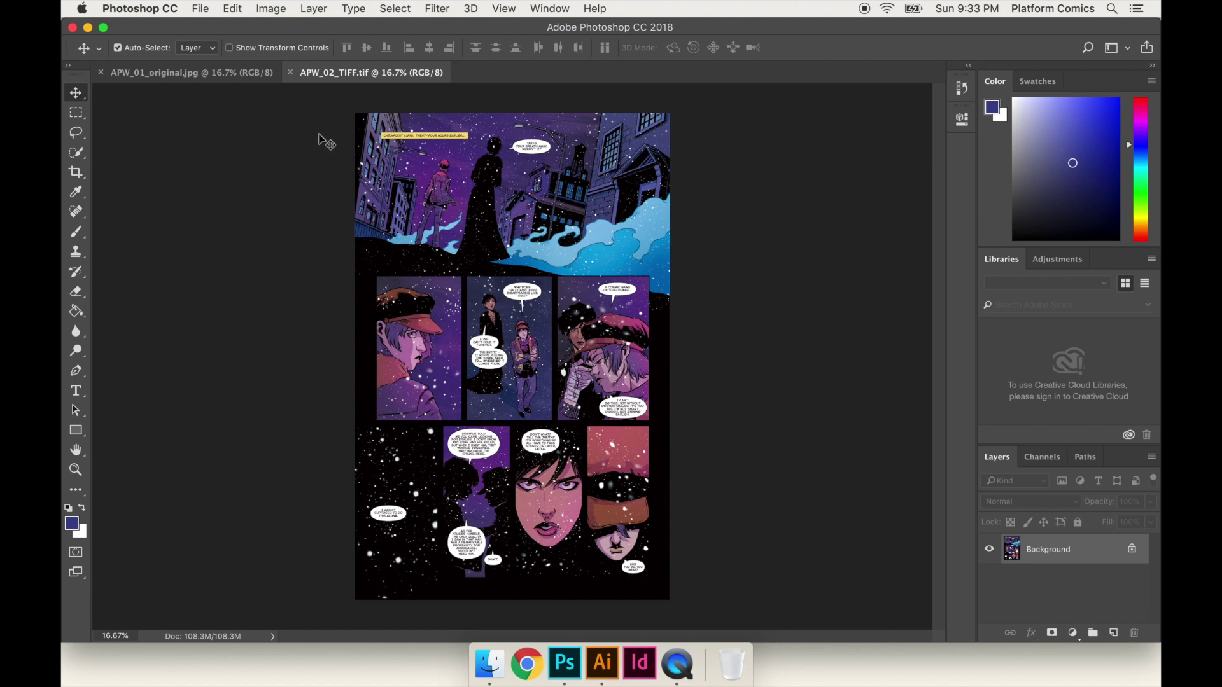
click(283, 8)
mouse_move(285, 28)
click(266, 8)
mouse_move(287, 28)
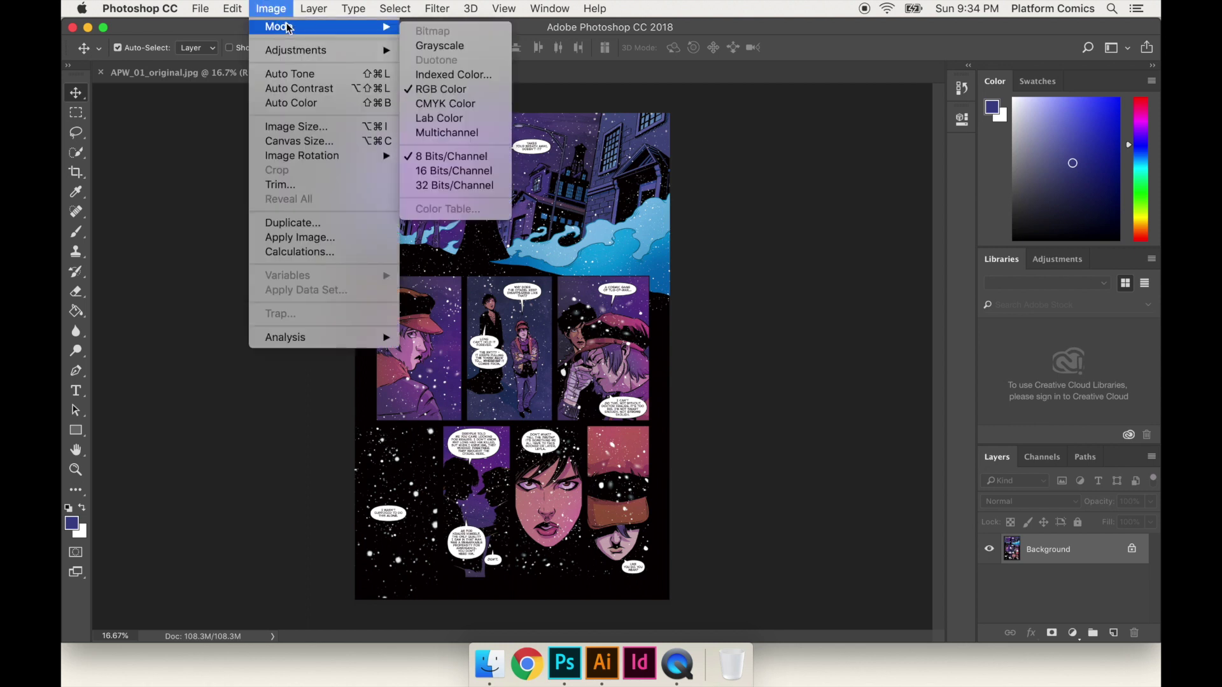
click(457, 104)
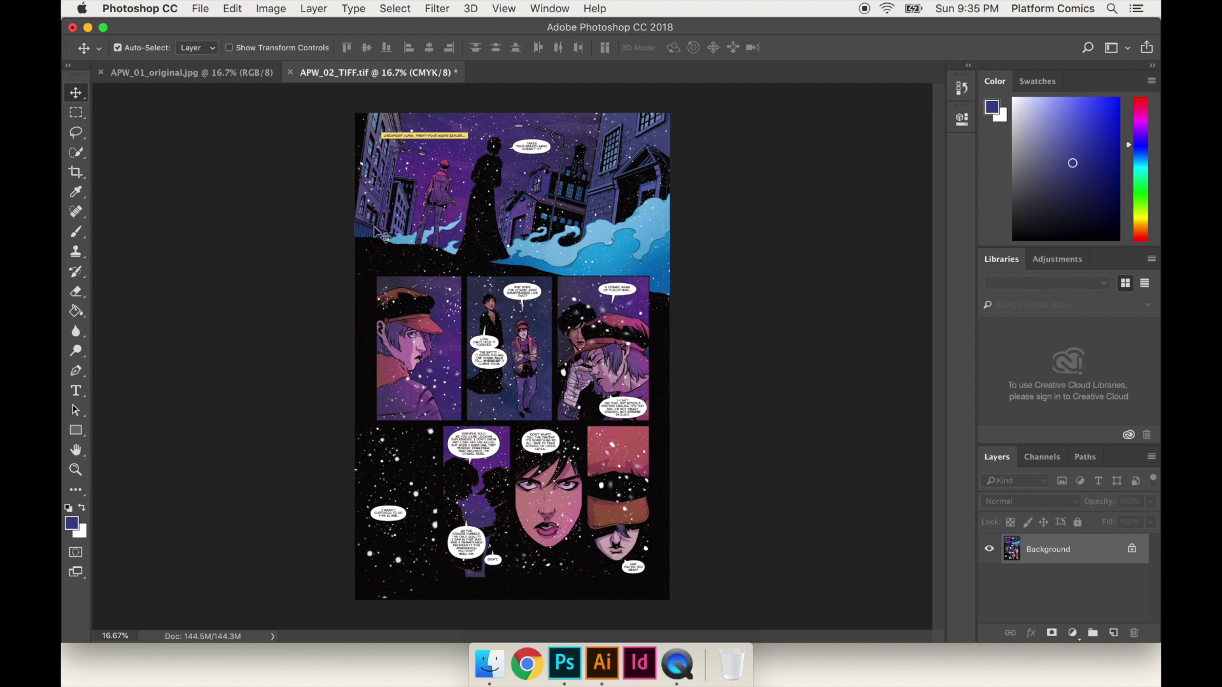
click(234, 9)
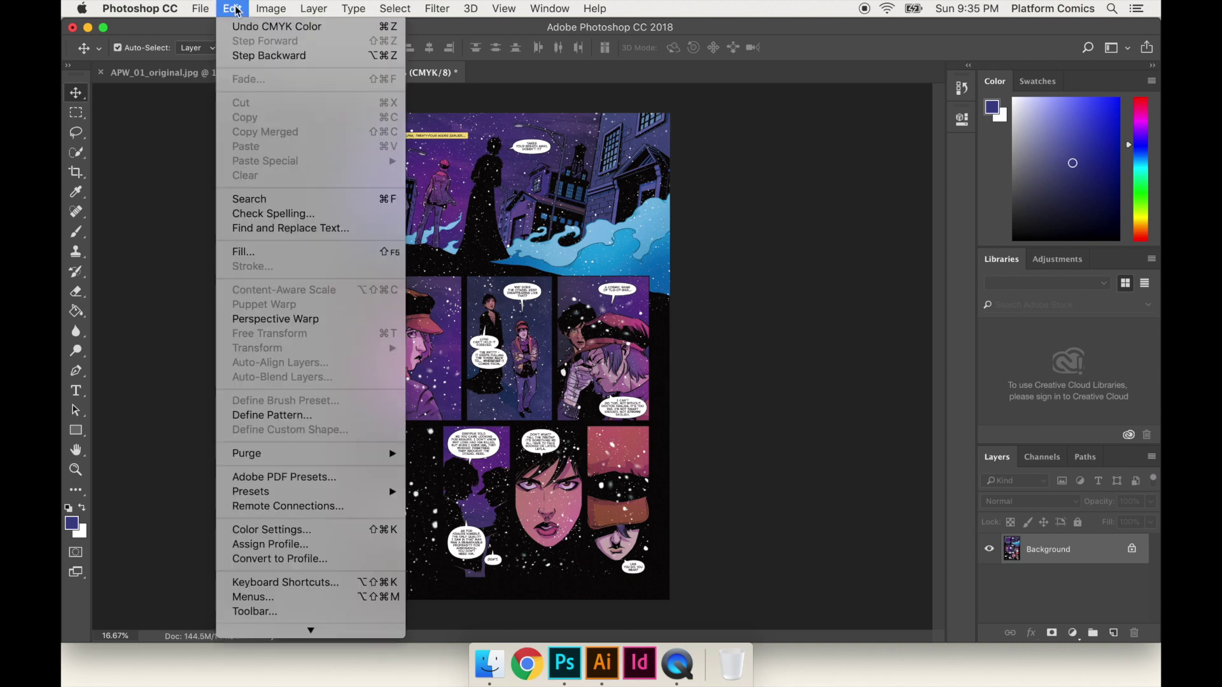
Assign the Japan Color 2001 Coated profile to the CMYK page.
click(321, 548)
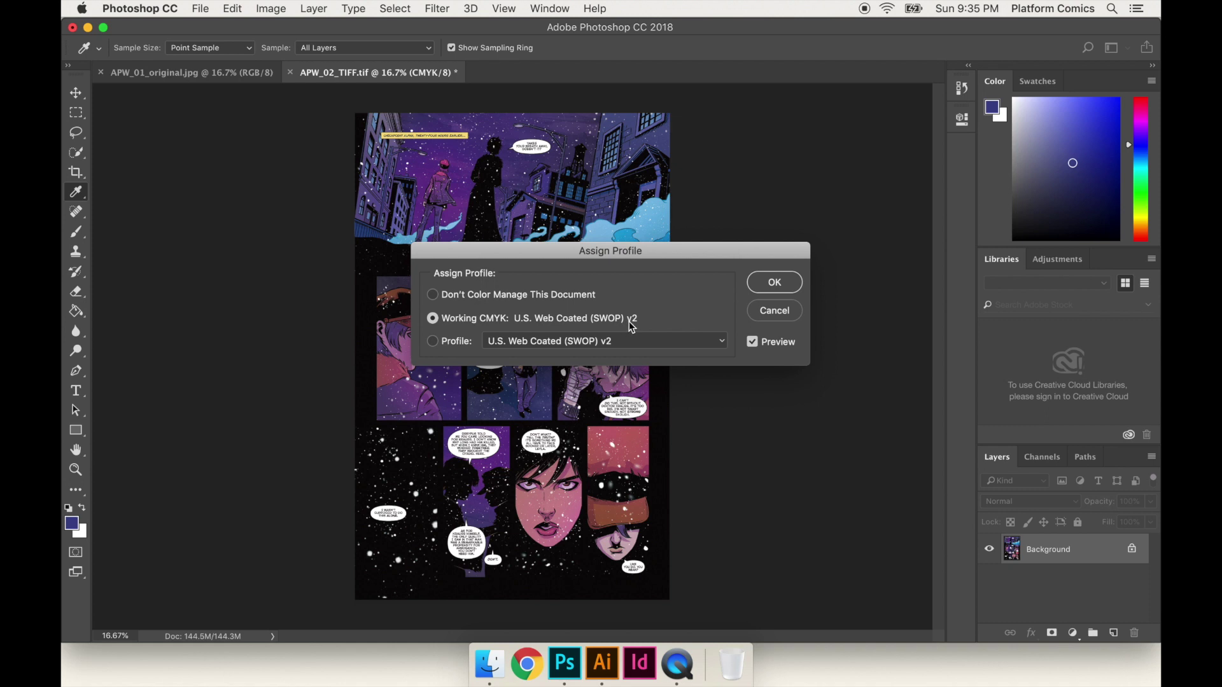
click(458, 342)
click(528, 340)
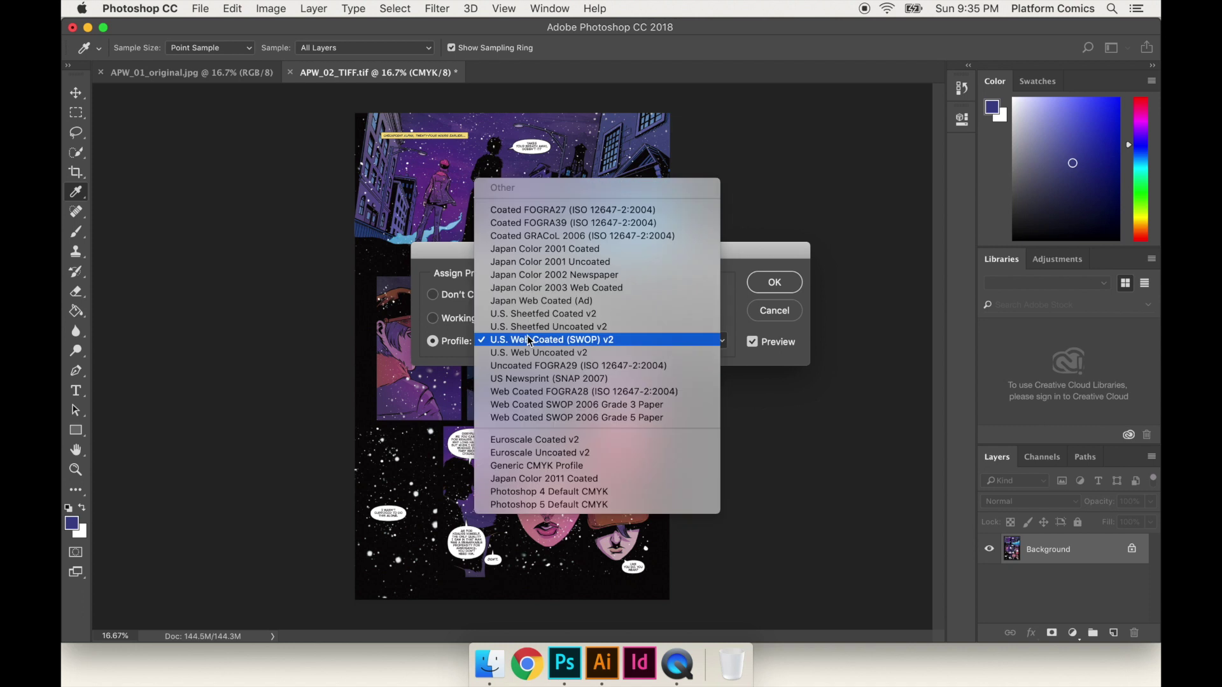
click(575, 250)
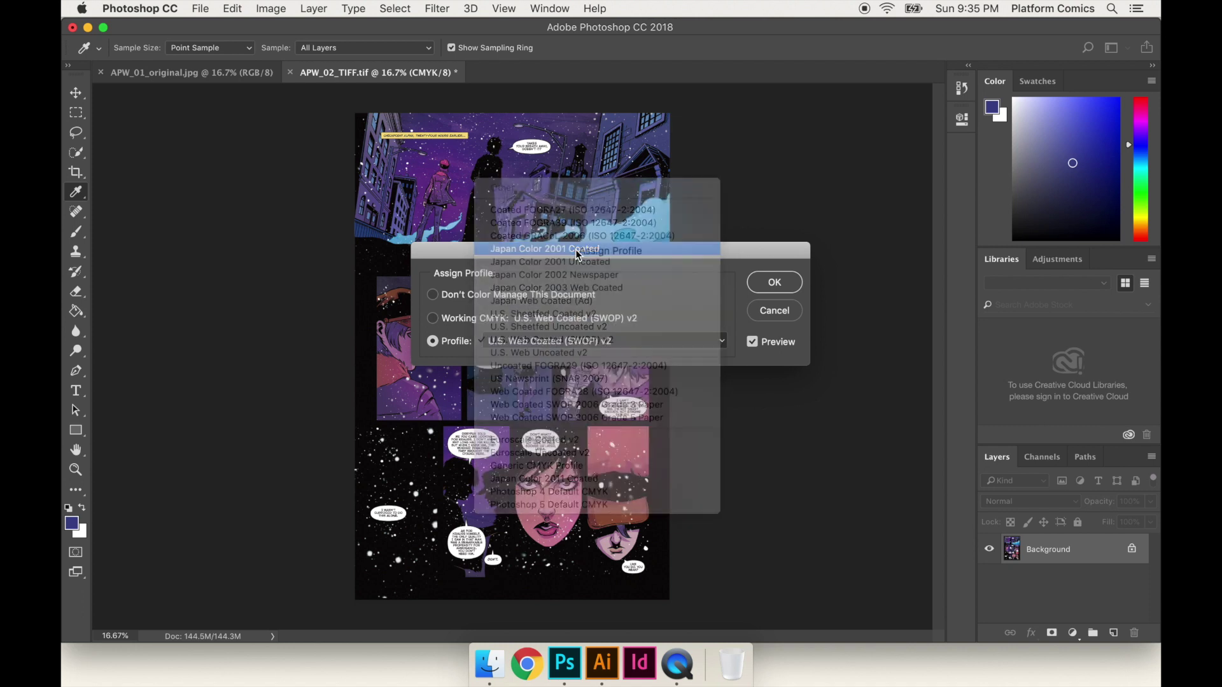
click(775, 284)
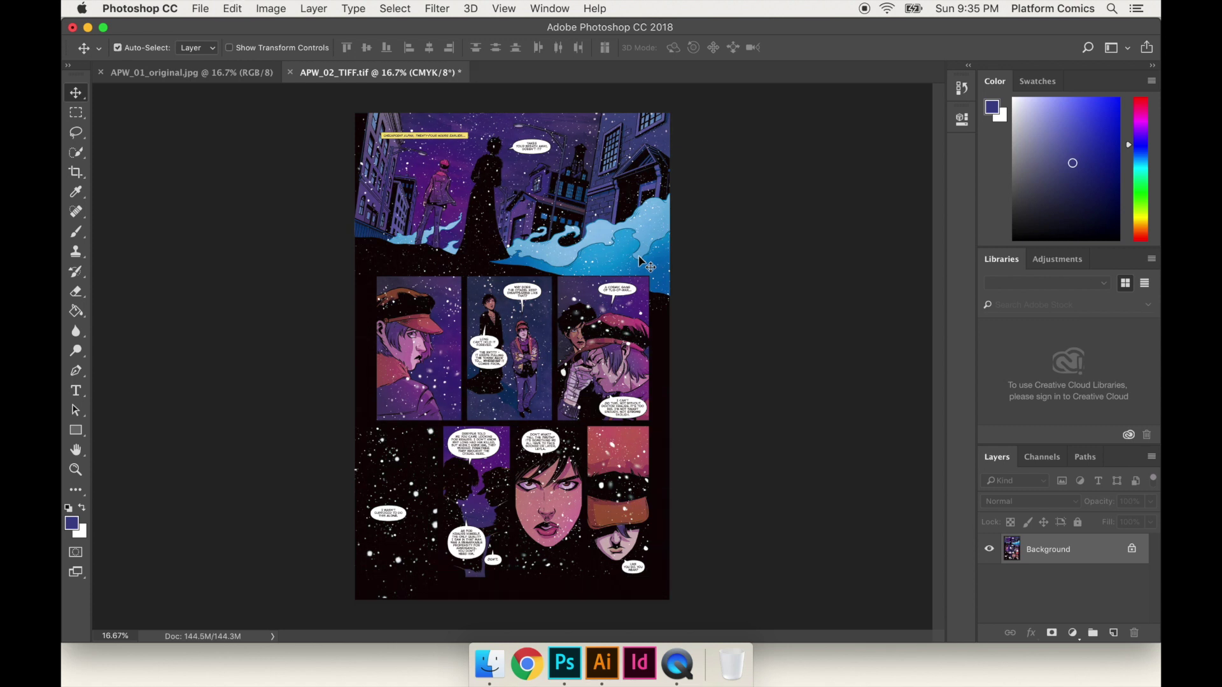
key(super+0)
key(super+equal)
scroll(642, 261, up, 2)
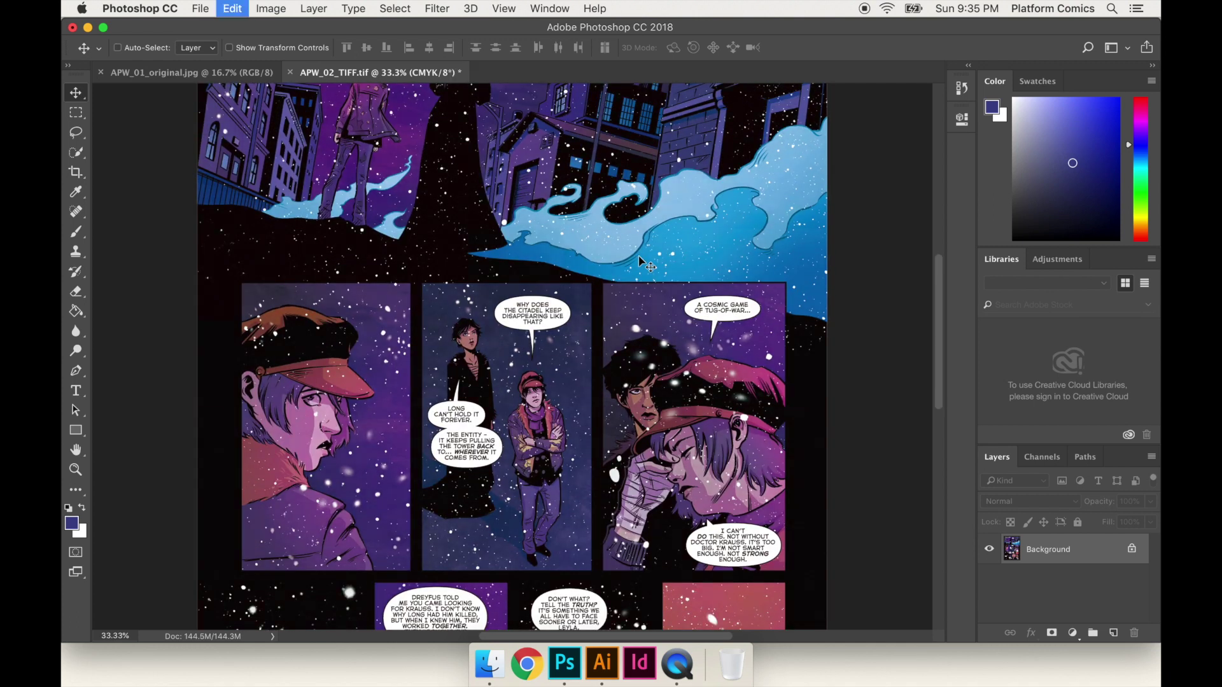
key(super+0)
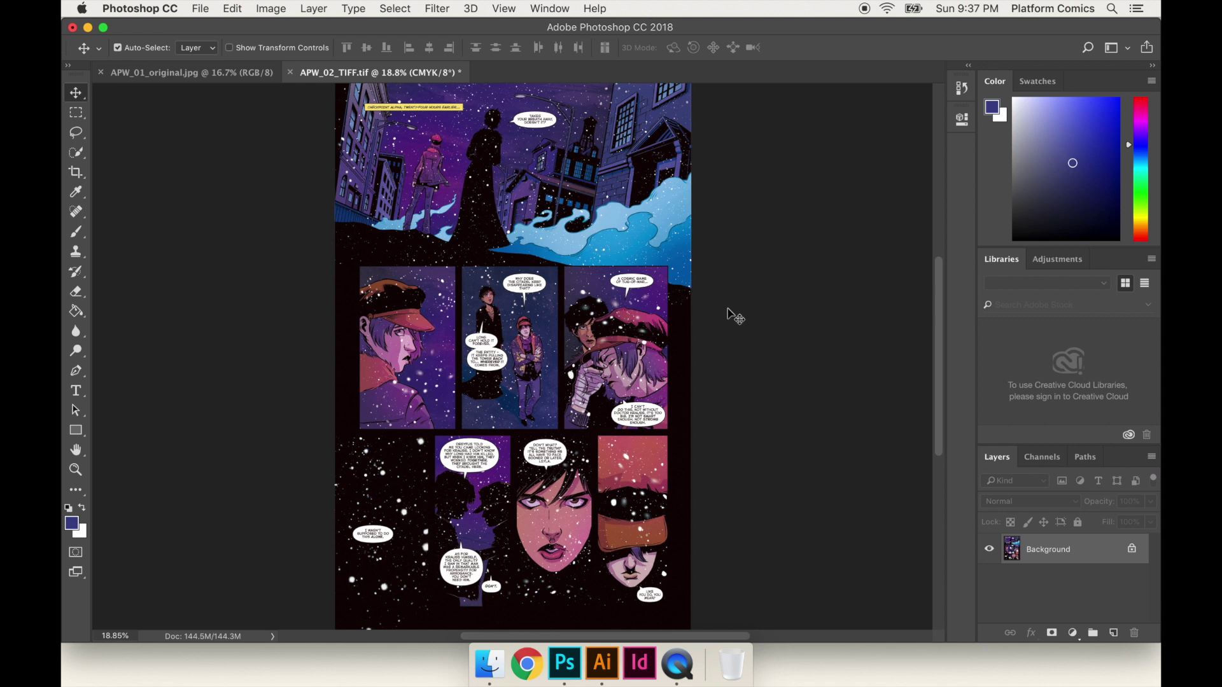
Save a TIFF copy named APW_03_CMYK.tif with LZW compression.
key(super+shift+s)
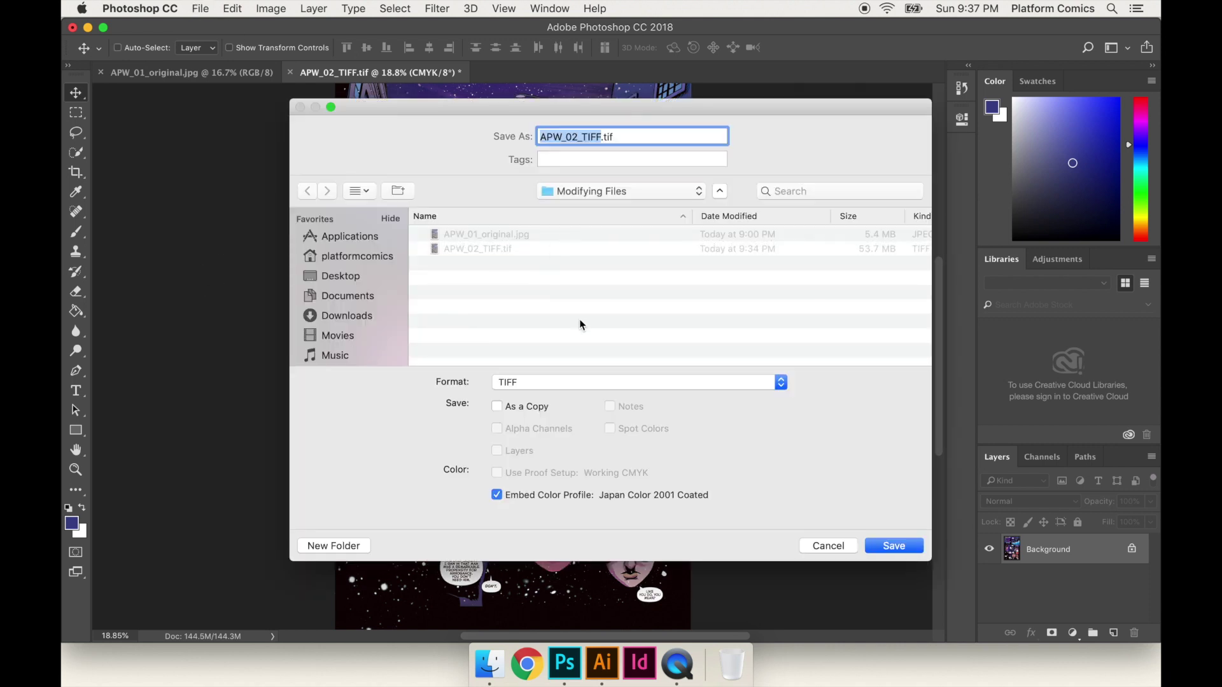
click(526, 387)
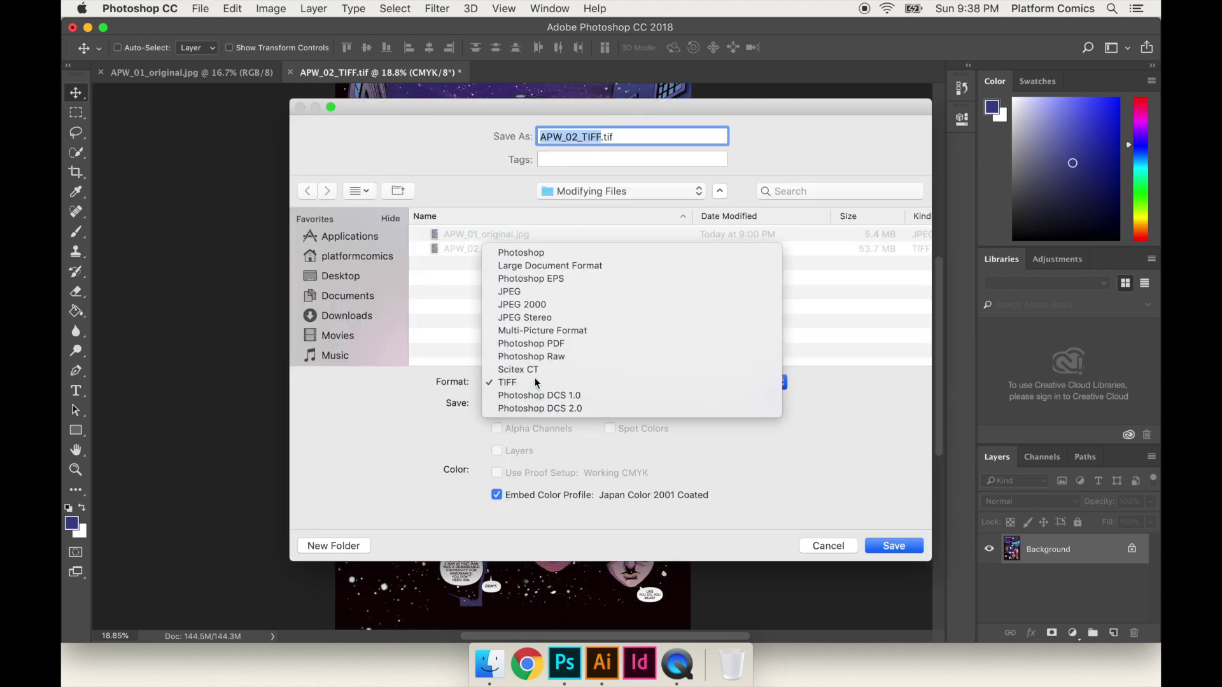
click(527, 381)
click(519, 407)
click(579, 137)
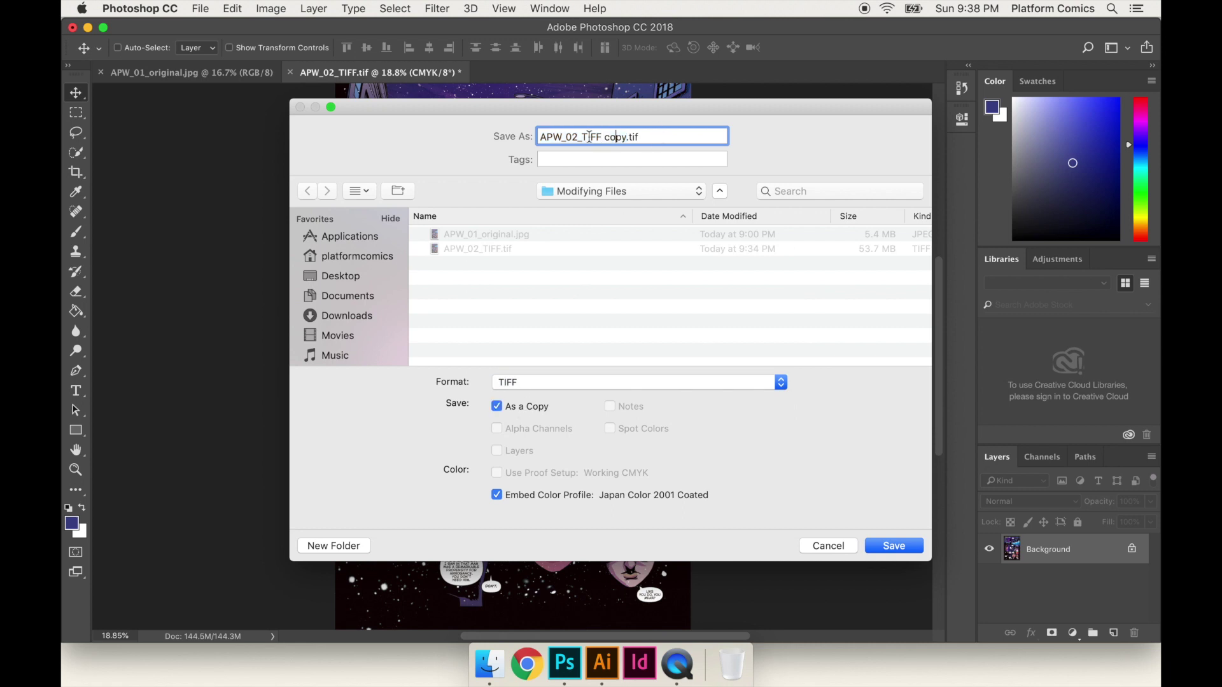
key(BackSpace)
text(3)
key(Right)
key(Right)
key(Right)
key(Right)
key(Right)
key(Right)
key(Right)
key(Right)
key(Right)
key(Right)
key(BackSpace)
key(BackSpace)
key(BackSpace)
key(BackSpace)
key(BackSpace)
key(BackSpace)
key(BackSpace)
key(BackSpace)
key(BackSpace)
text(CMYK)
key(Return)
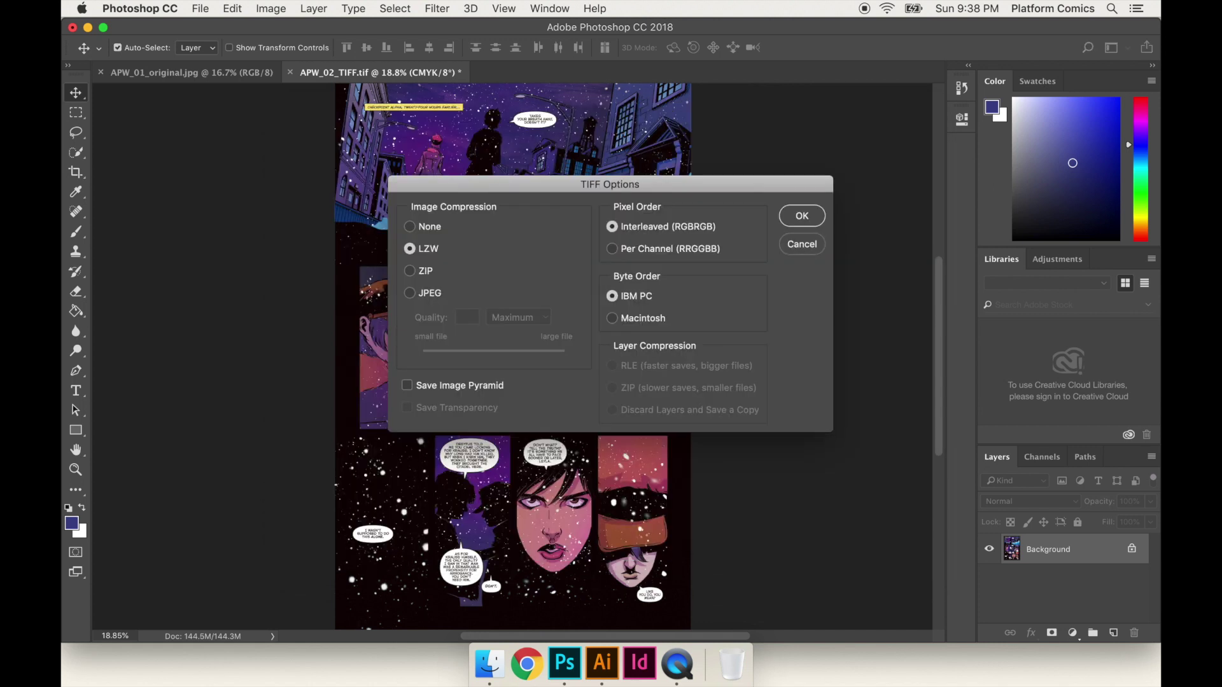
click(801, 217)
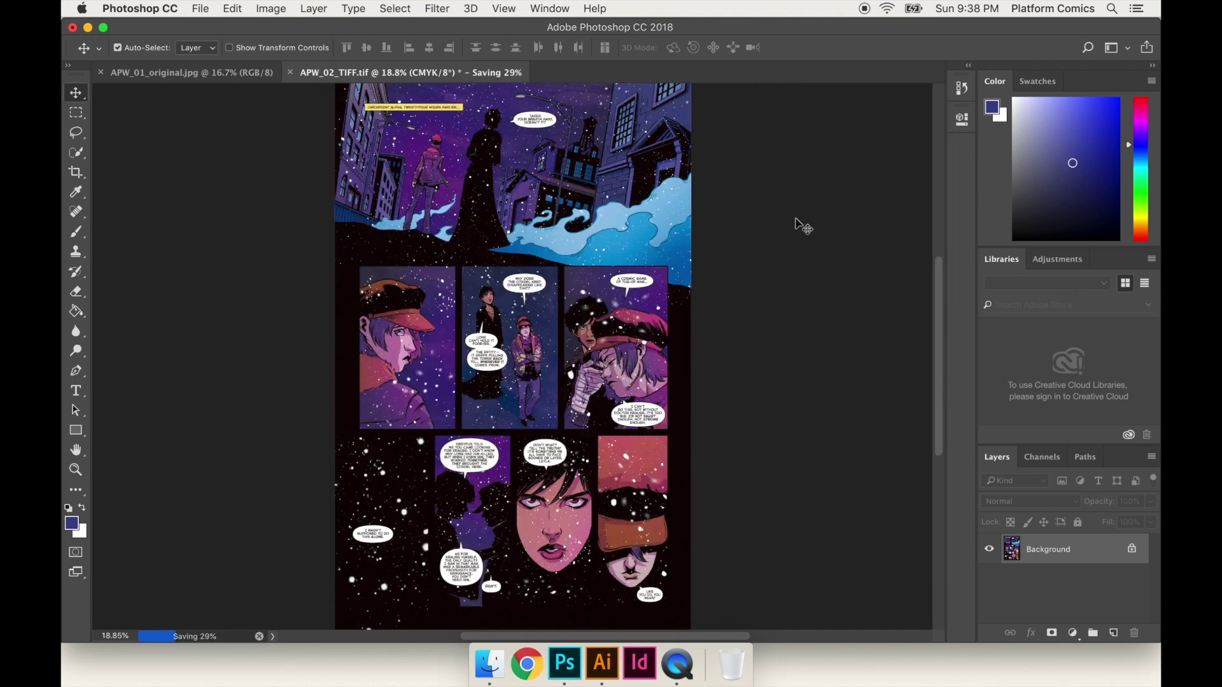
key(super+Tab)
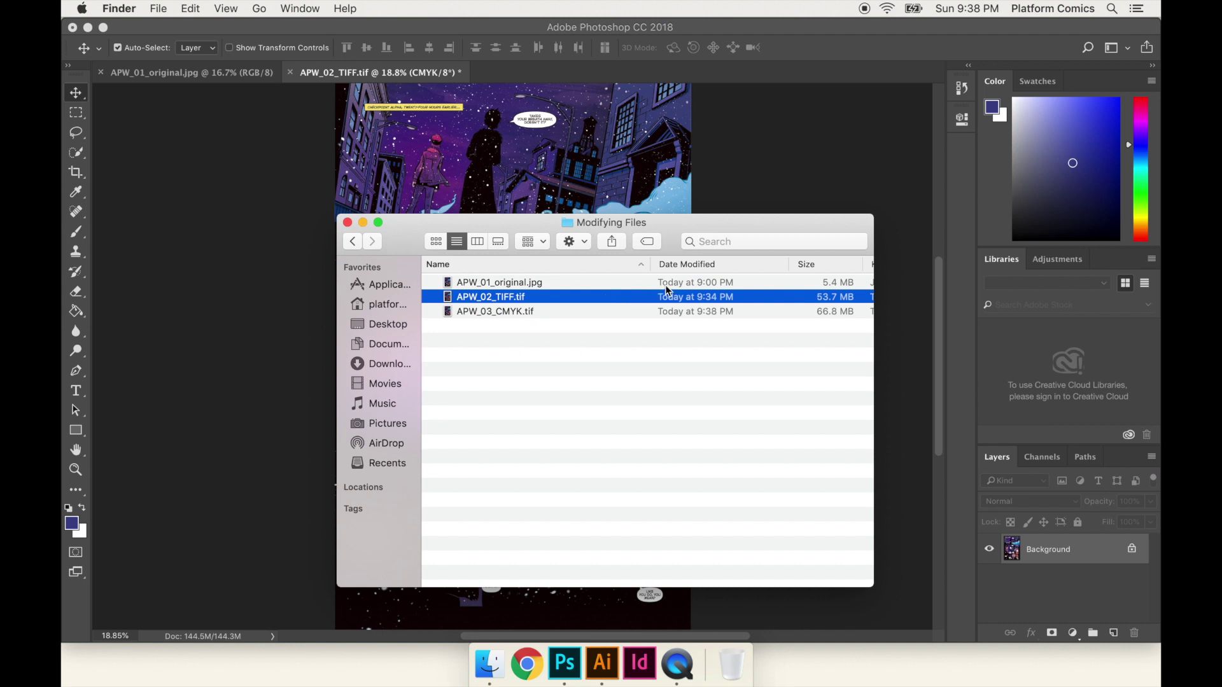
Open APW_03_CMYK.tif in Photoshop by dragging it onto the Dock icon.
click(828, 315)
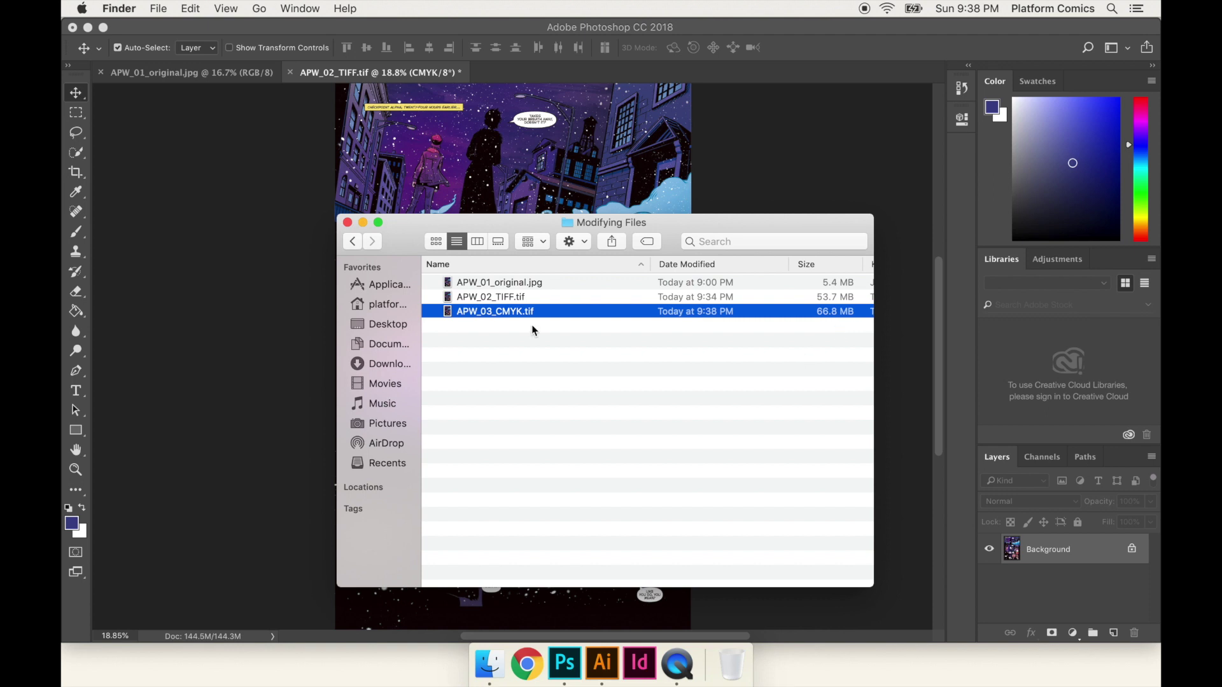
drag(522, 311, 568, 664)
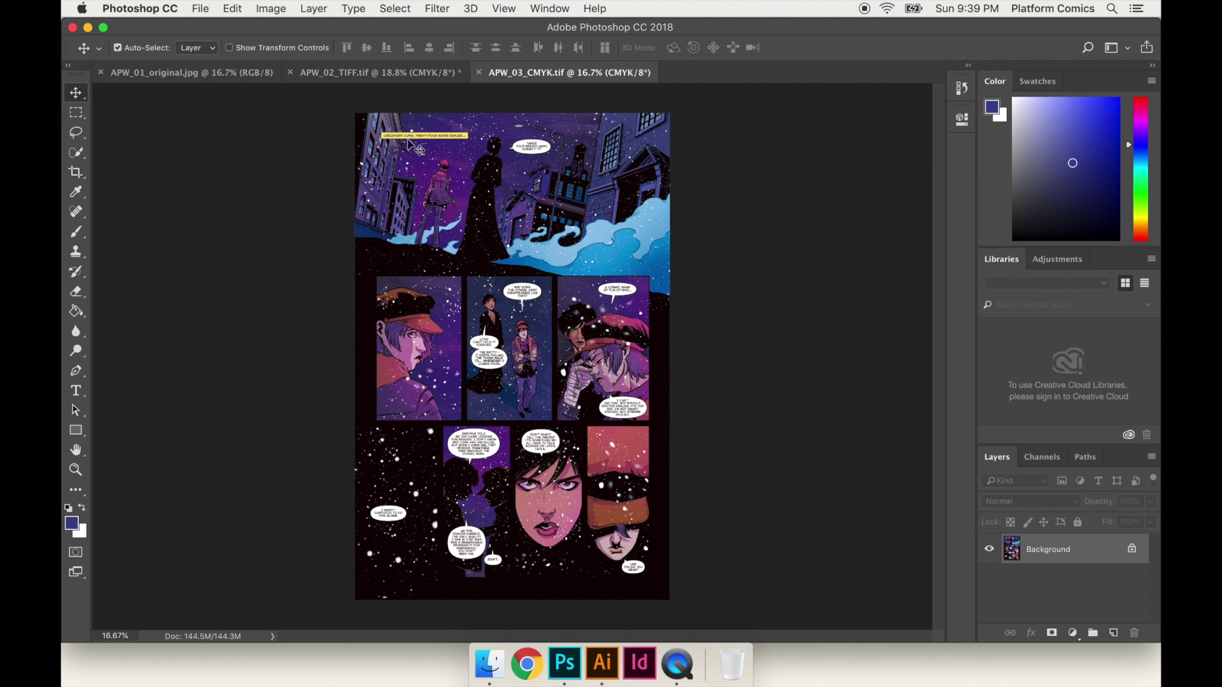
Resample APW_03_CMYK.tif from 450 to 300 pixels per inch, giving 3300 x 5100 px.
click(275, 9)
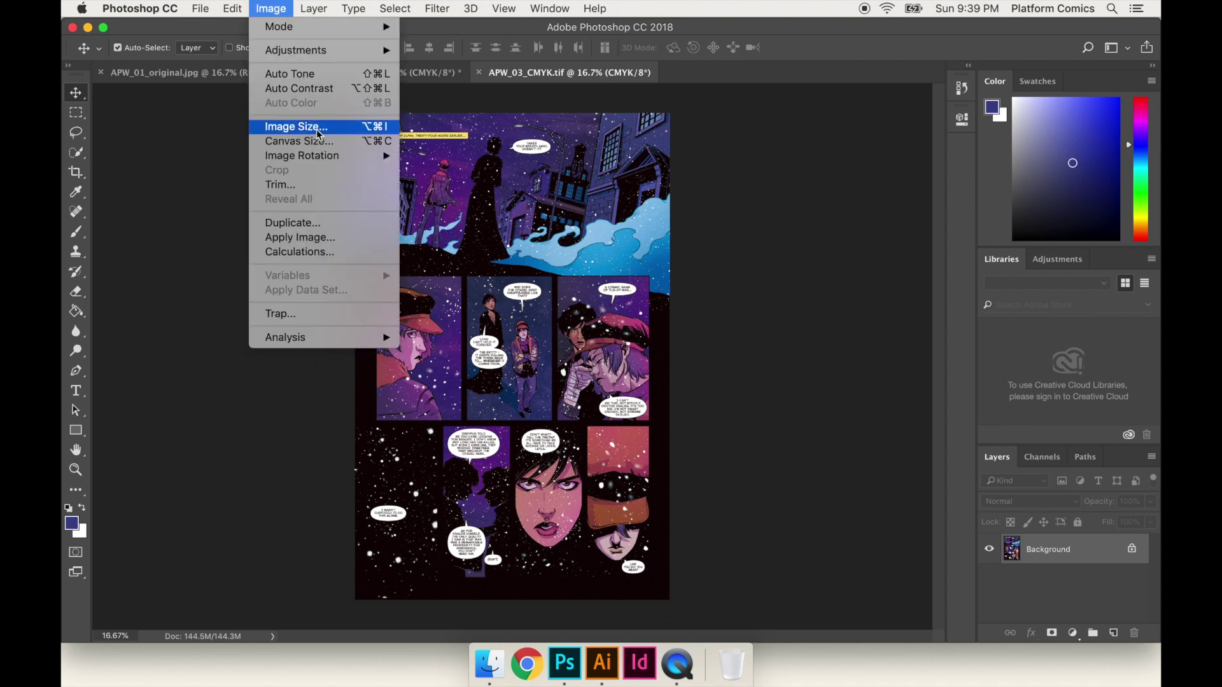
click(319, 134)
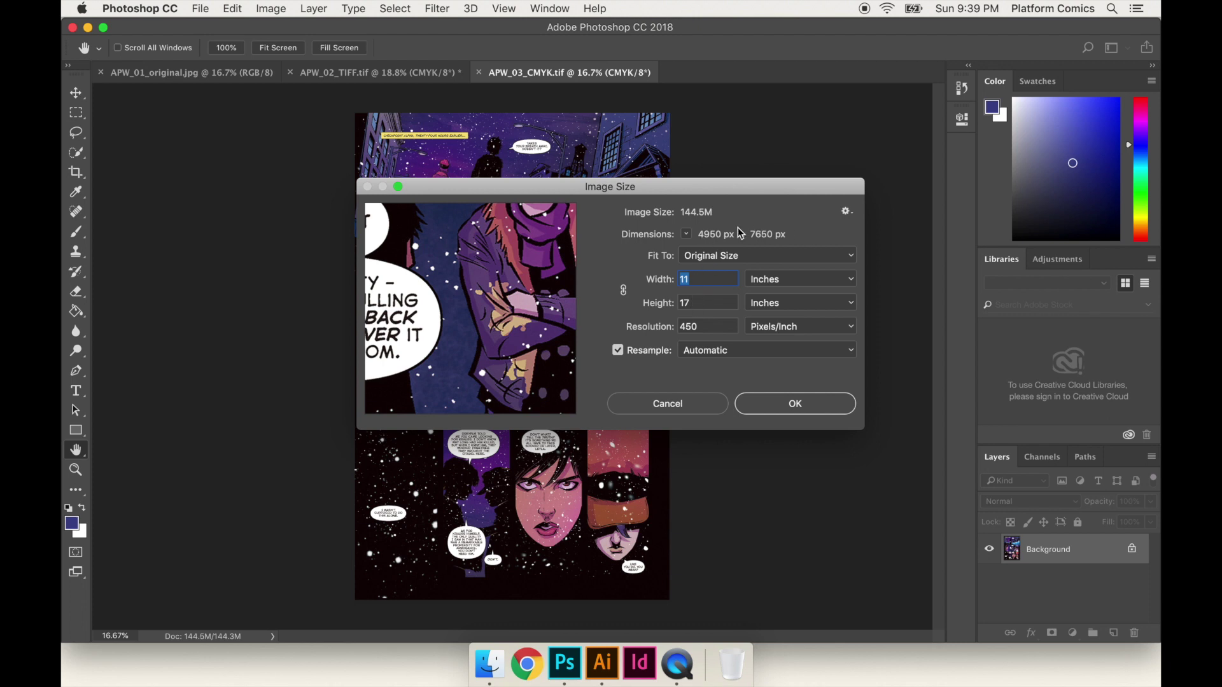
double_click(699, 327)
text(300)
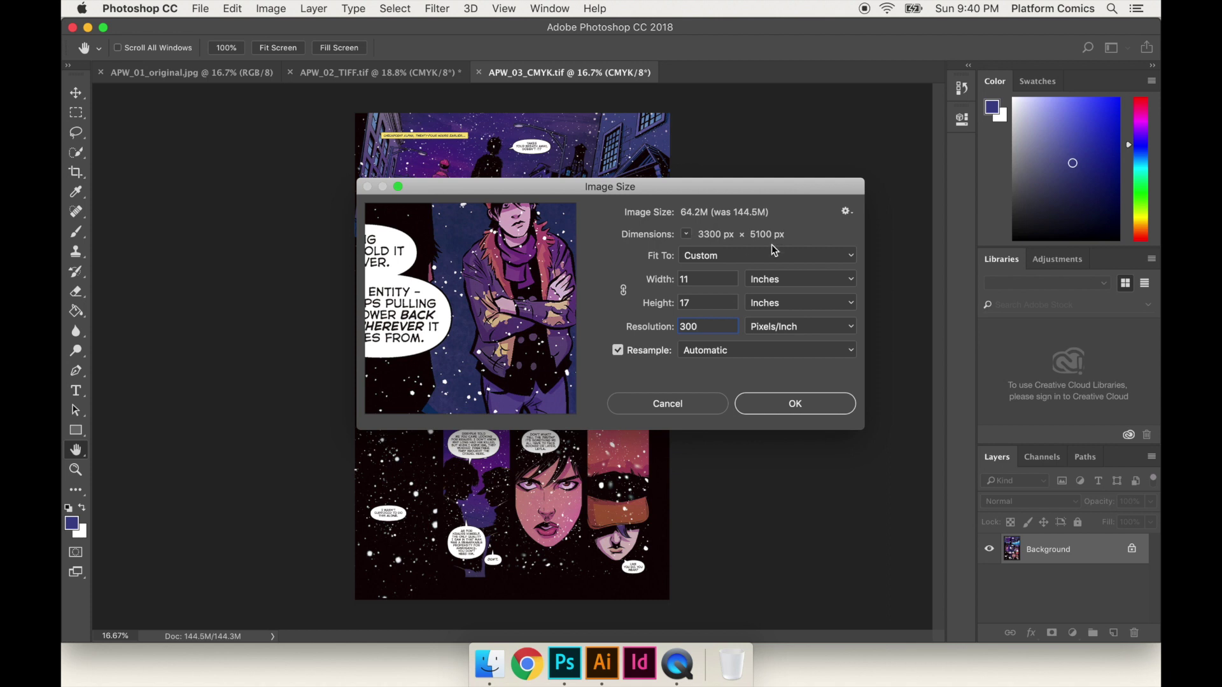
click(763, 403)
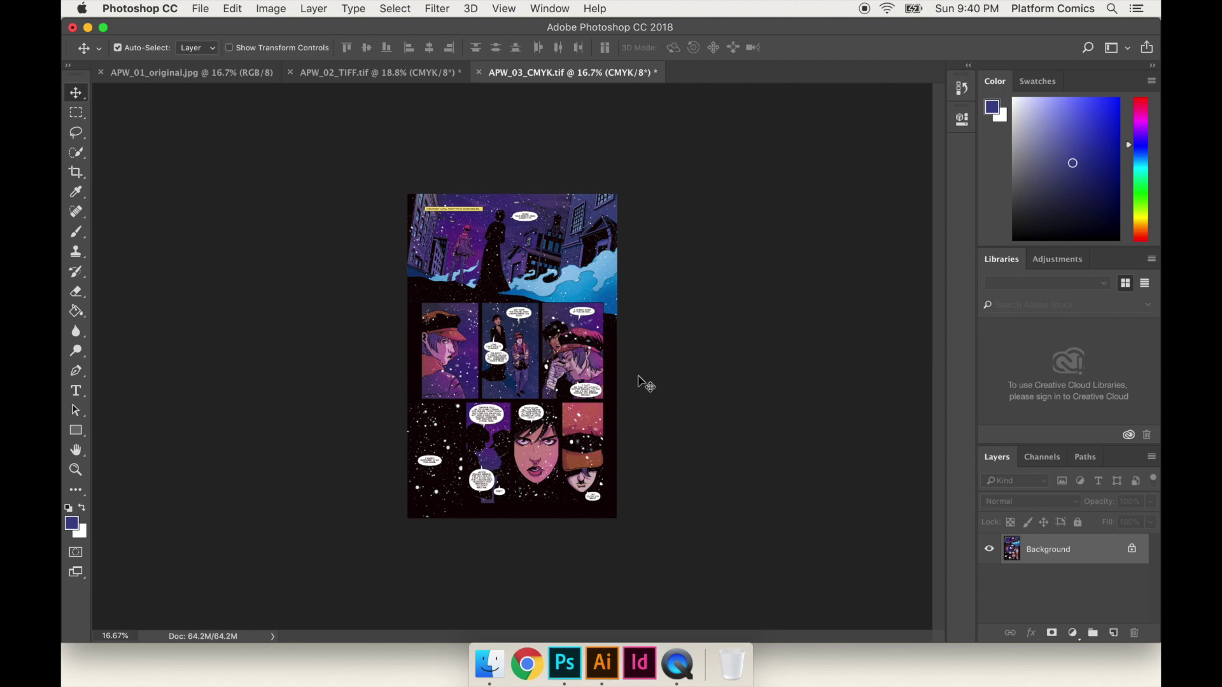
Save the page as a TIFF copy named APW_04_DPI.tif and open that copy in Photoshop.
key(super+0)
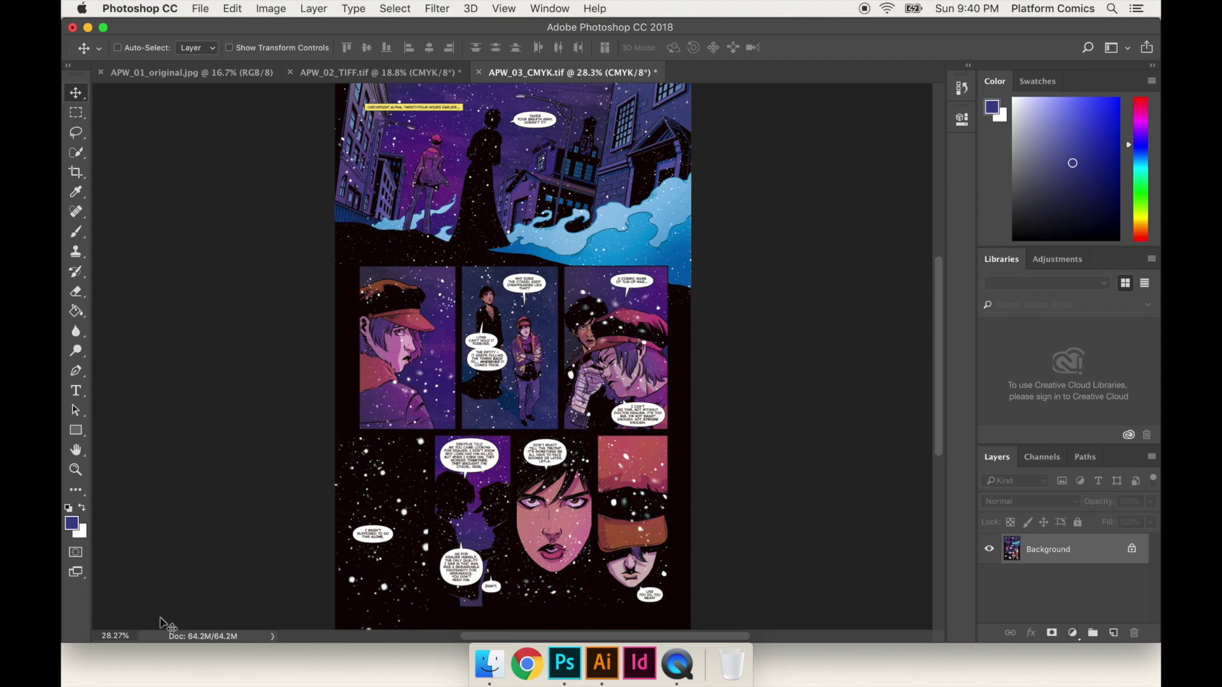
key(super+1)
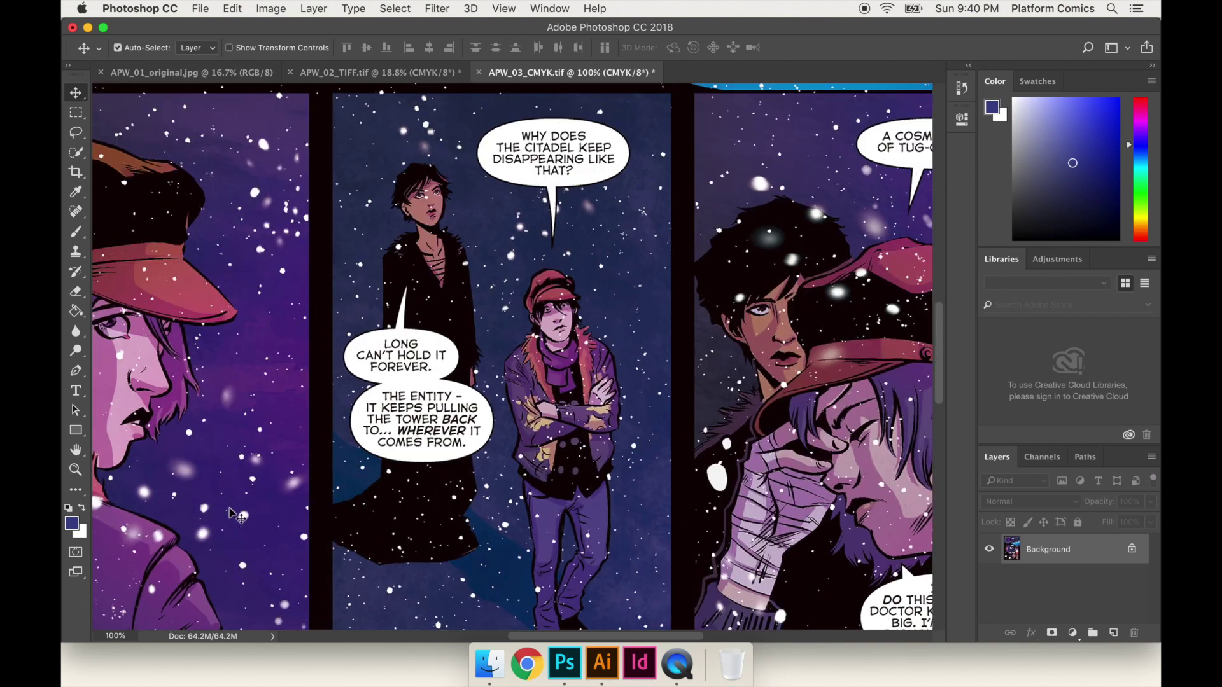
key(super+0)
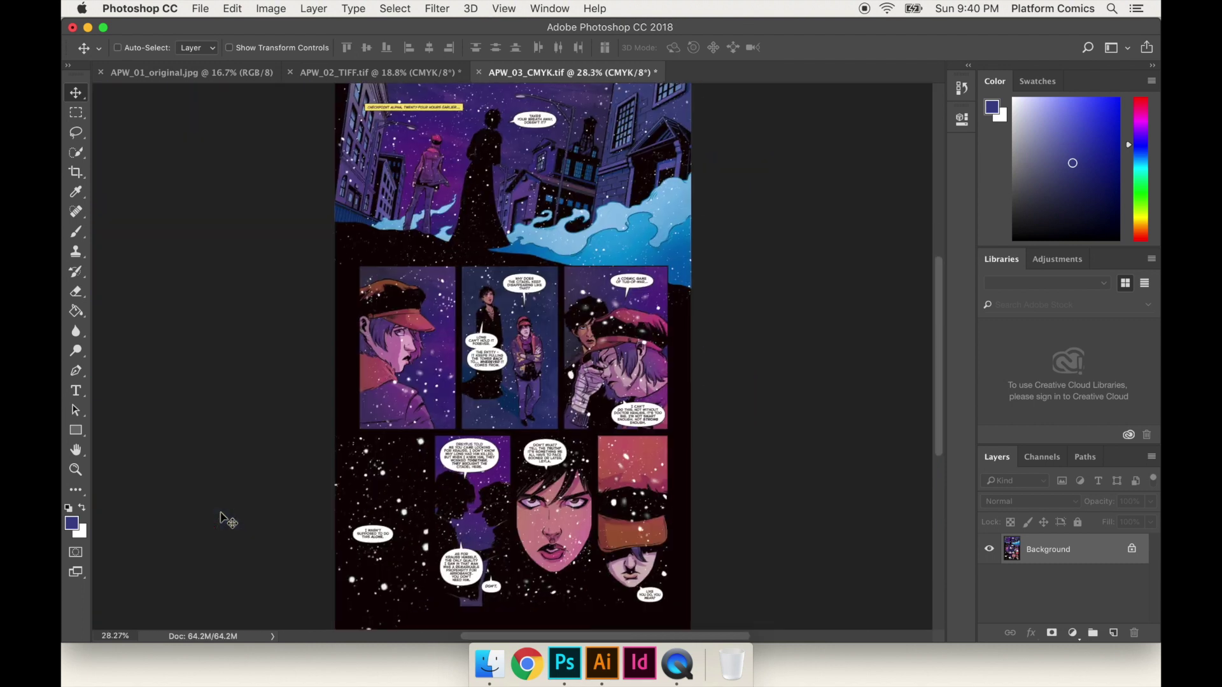
key(super+shift+s)
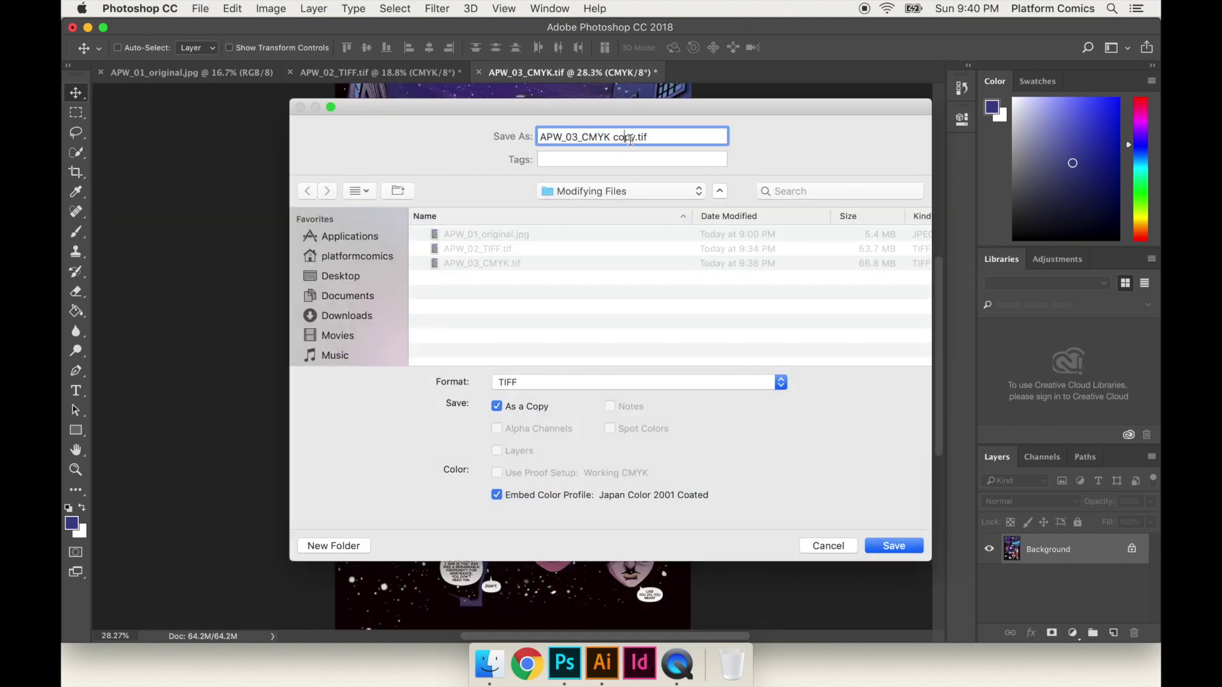
key(BackSpace)
text(4)
drag(604, 140, 588, 143)
text(DPI)
key(Return)
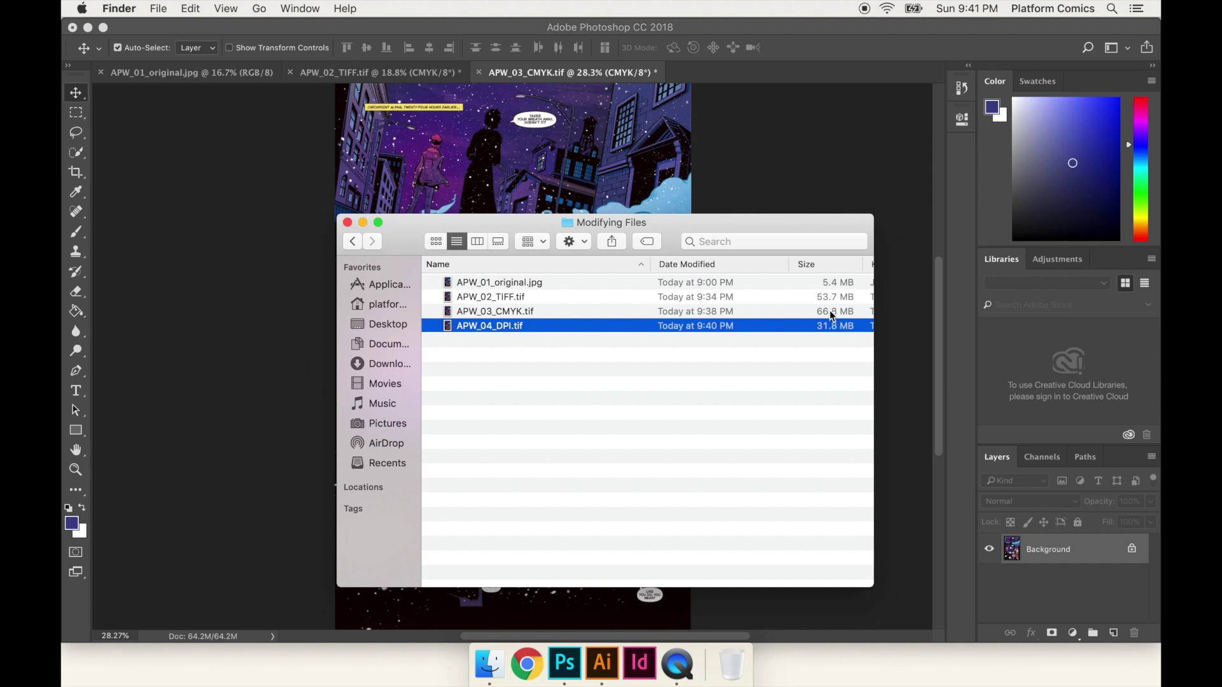
drag(532, 330, 573, 668)
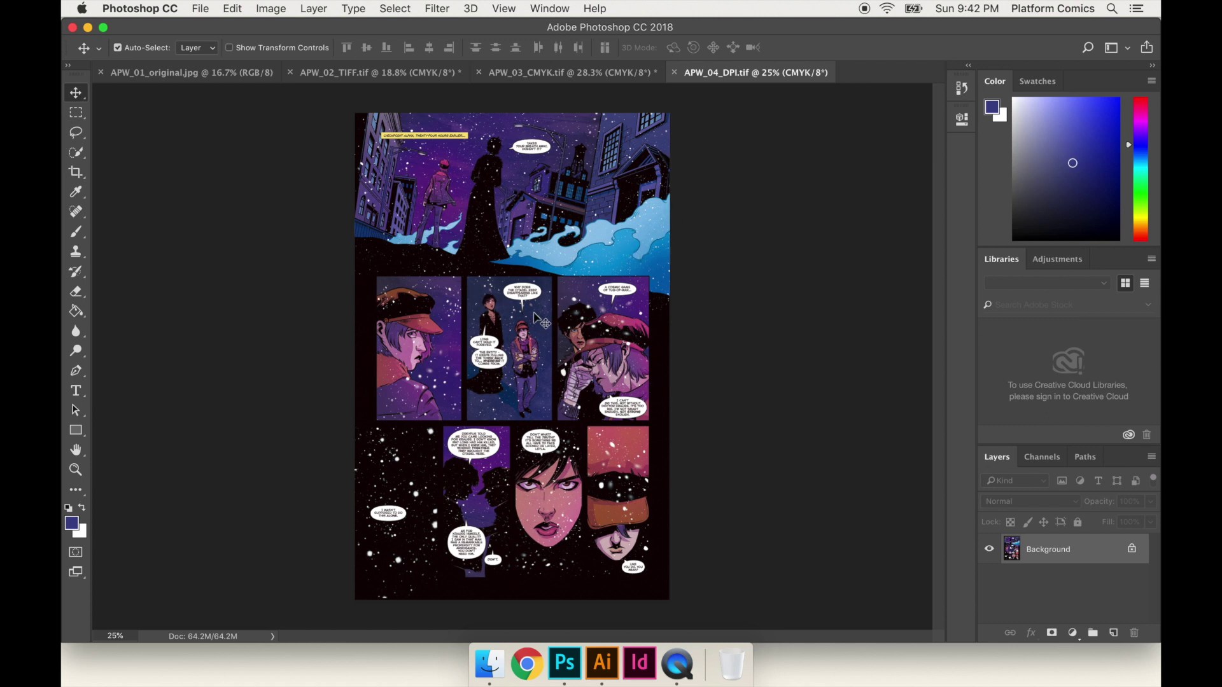
Check Image Size shows 11 × 17 in at 300 dpi, then consult the Illustrator planning notes.
key(super+alt+i)
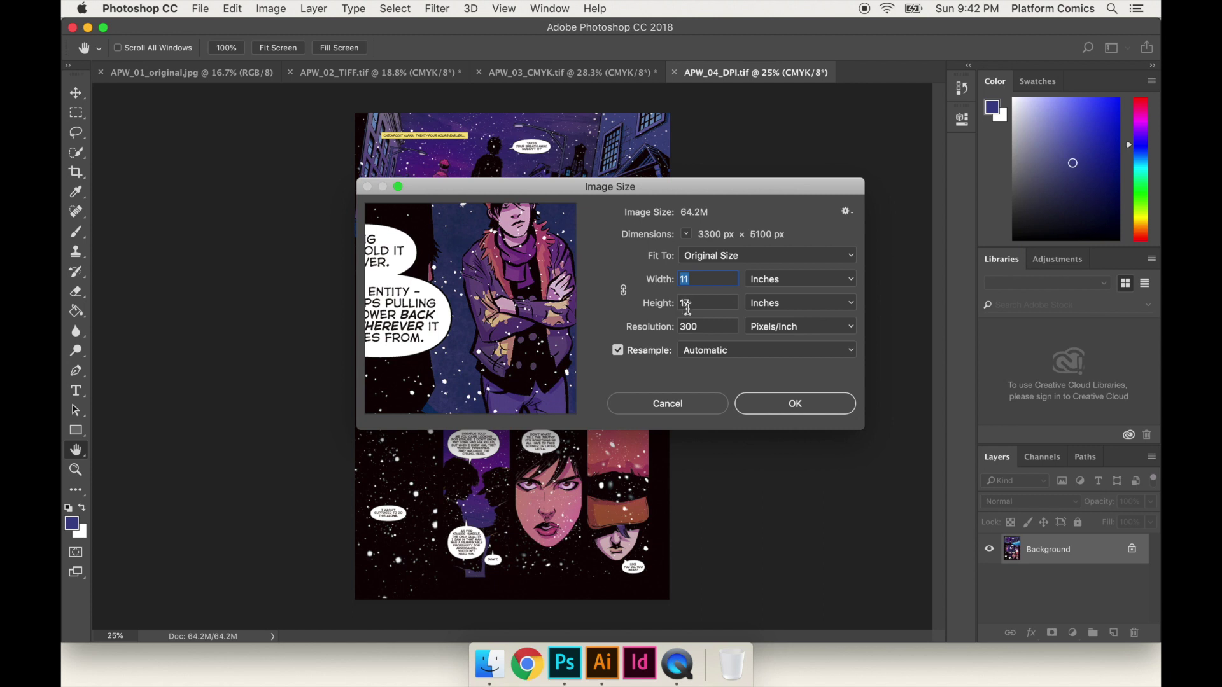
click(606, 683)
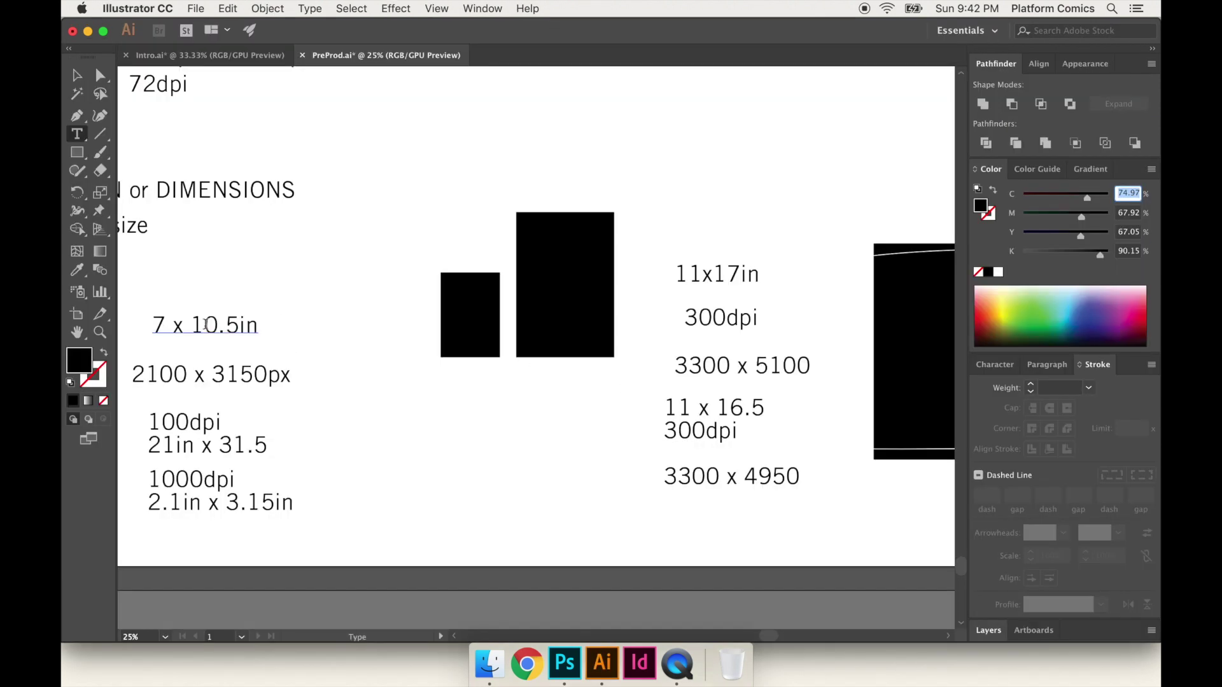
scroll(419, 398, right, 3)
scroll(419, 398, down, 1)
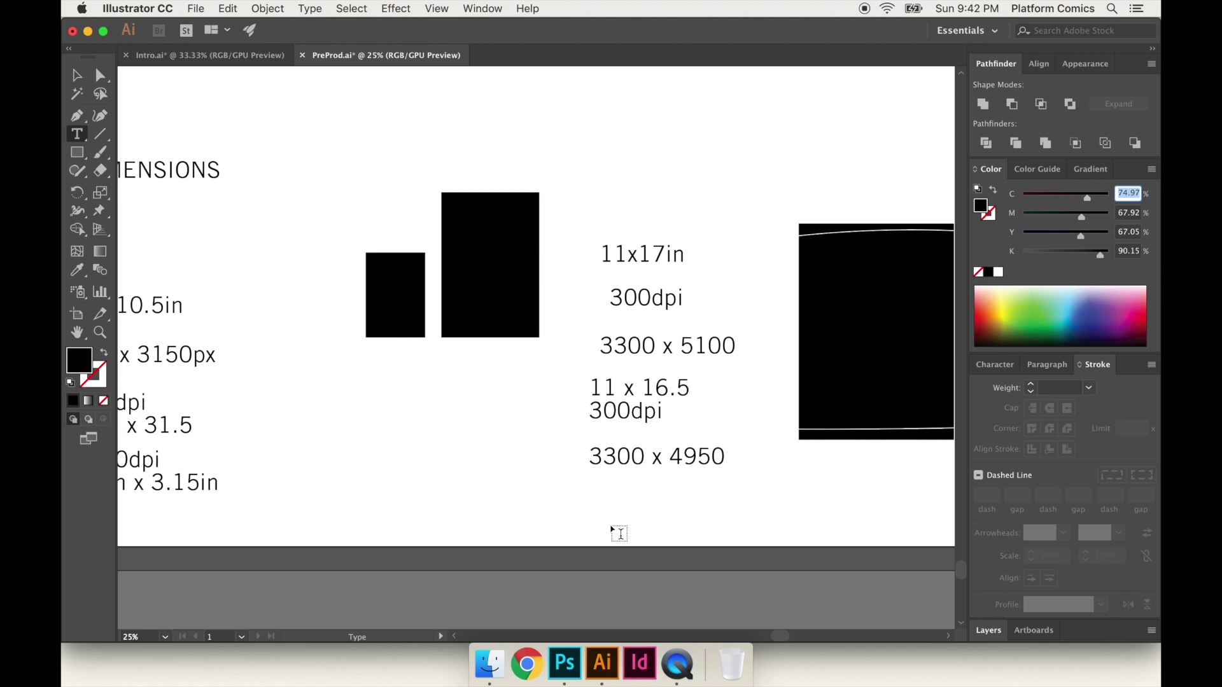
click(565, 663)
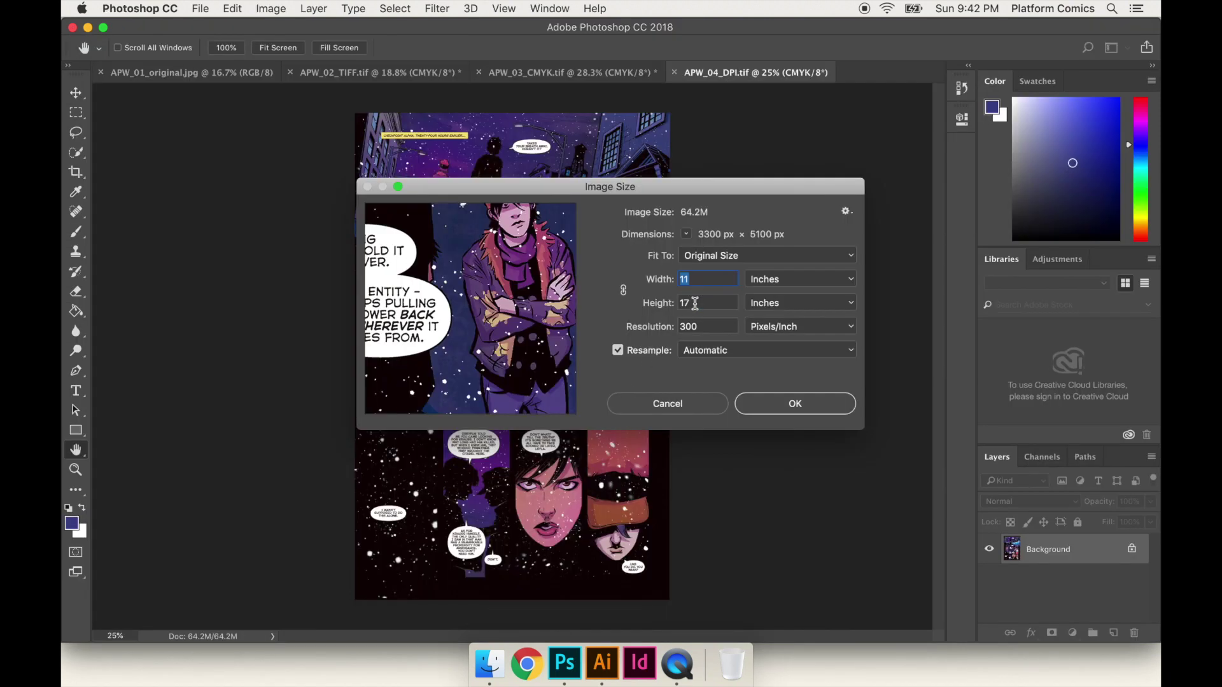
Try a 16.5 in image height, then undo it to compare and keep 11 × 17 in.
key(Tab)
text(16.5)
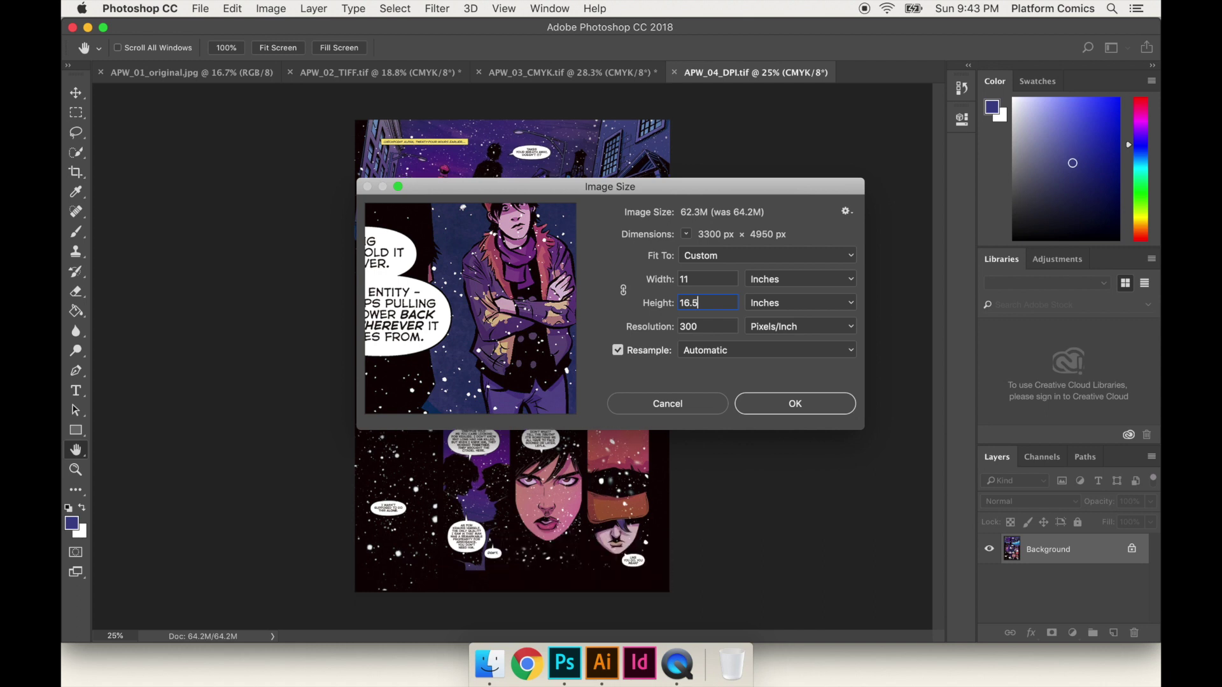
key(Return)
key(v)
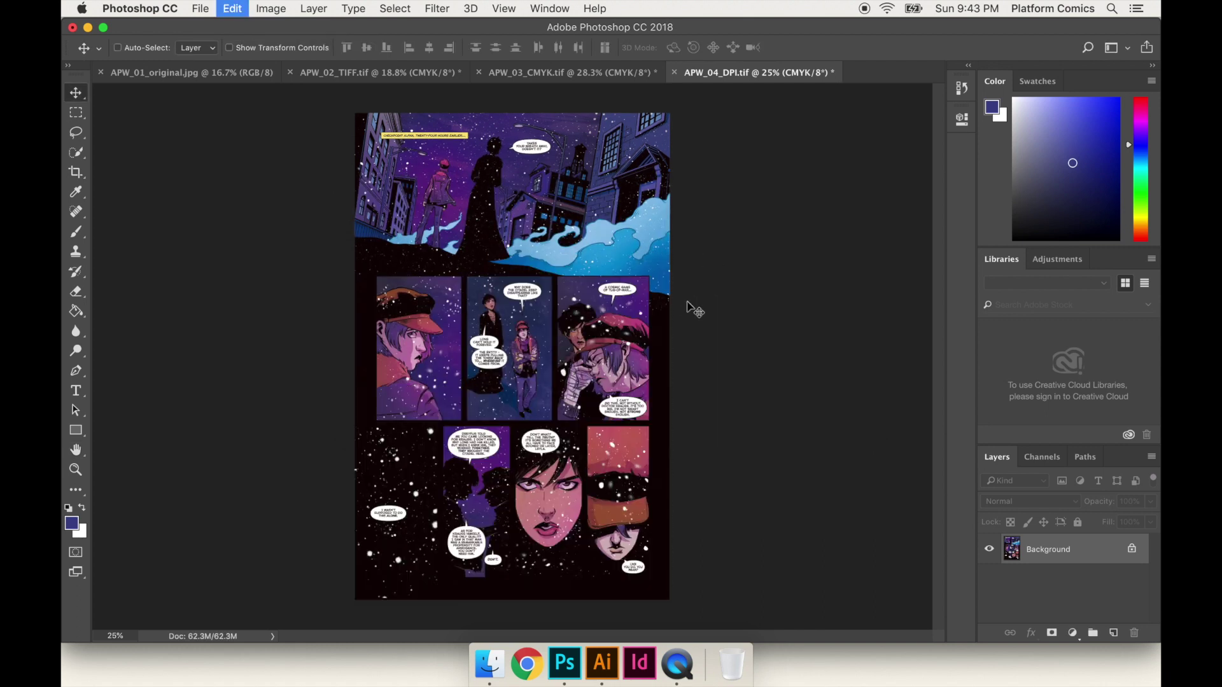
key(super+z)
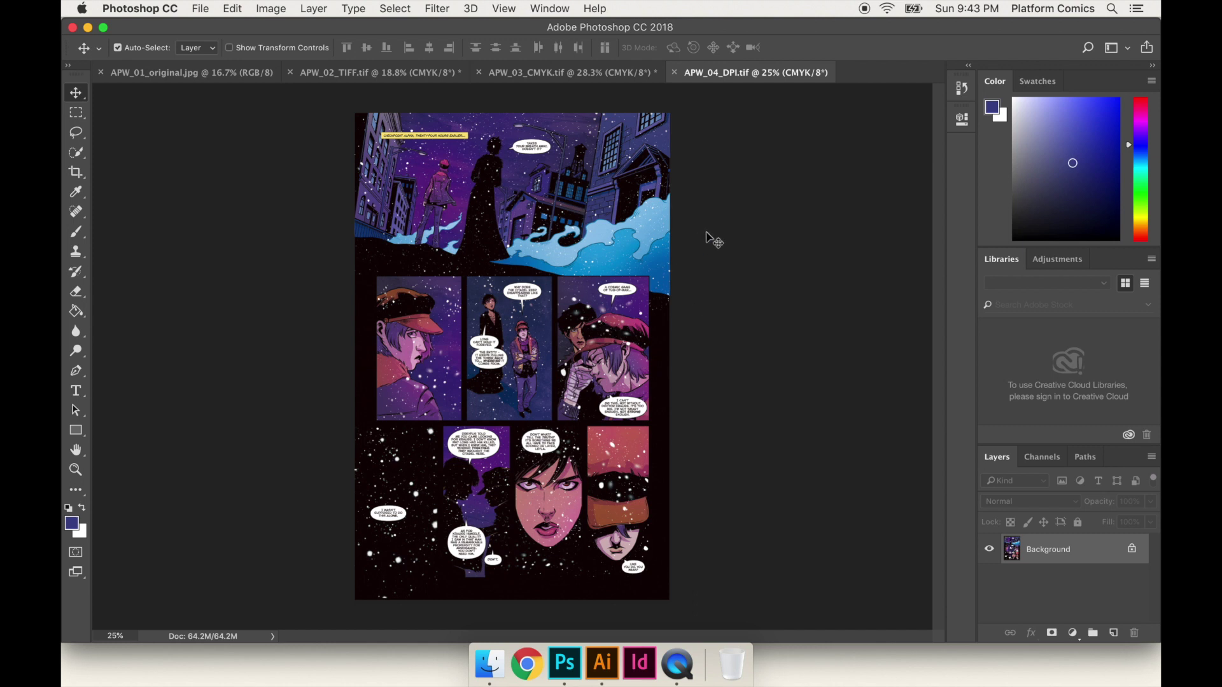
key(super+z)
key(super+z)
key(super+z)
Crop the page to an 11 : 16.5 ratio across the full width, keeping cropped pixels.
click(83, 175)
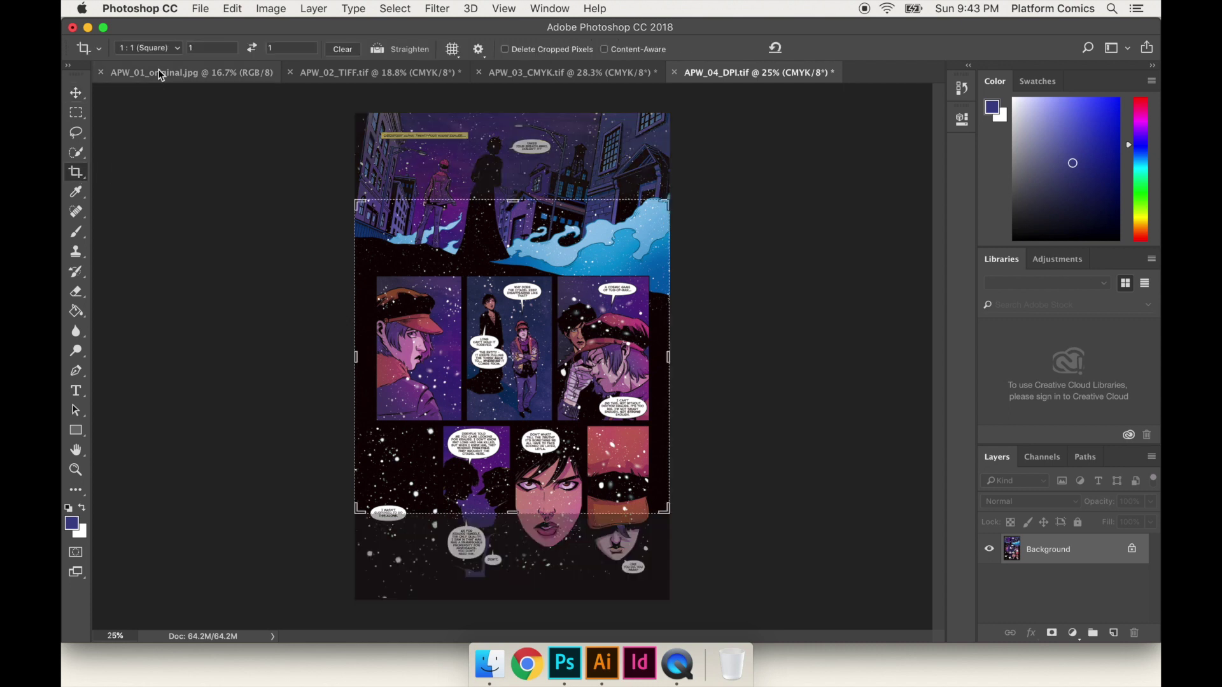
click(157, 49)
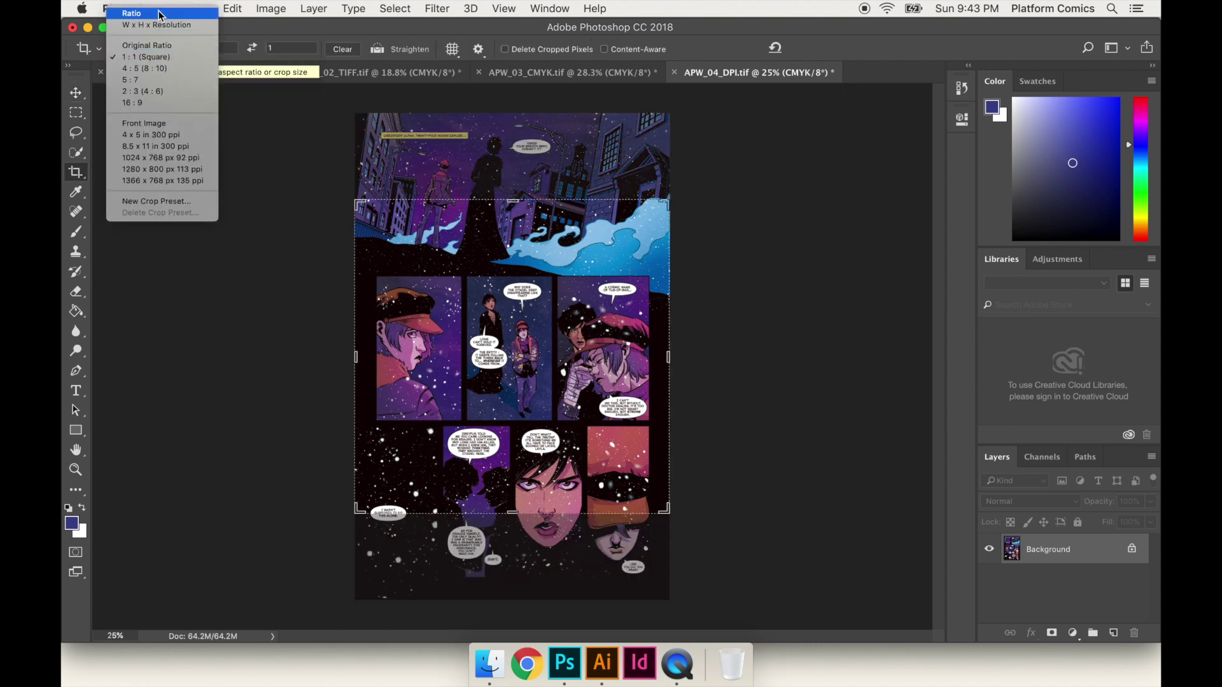
click(160, 13)
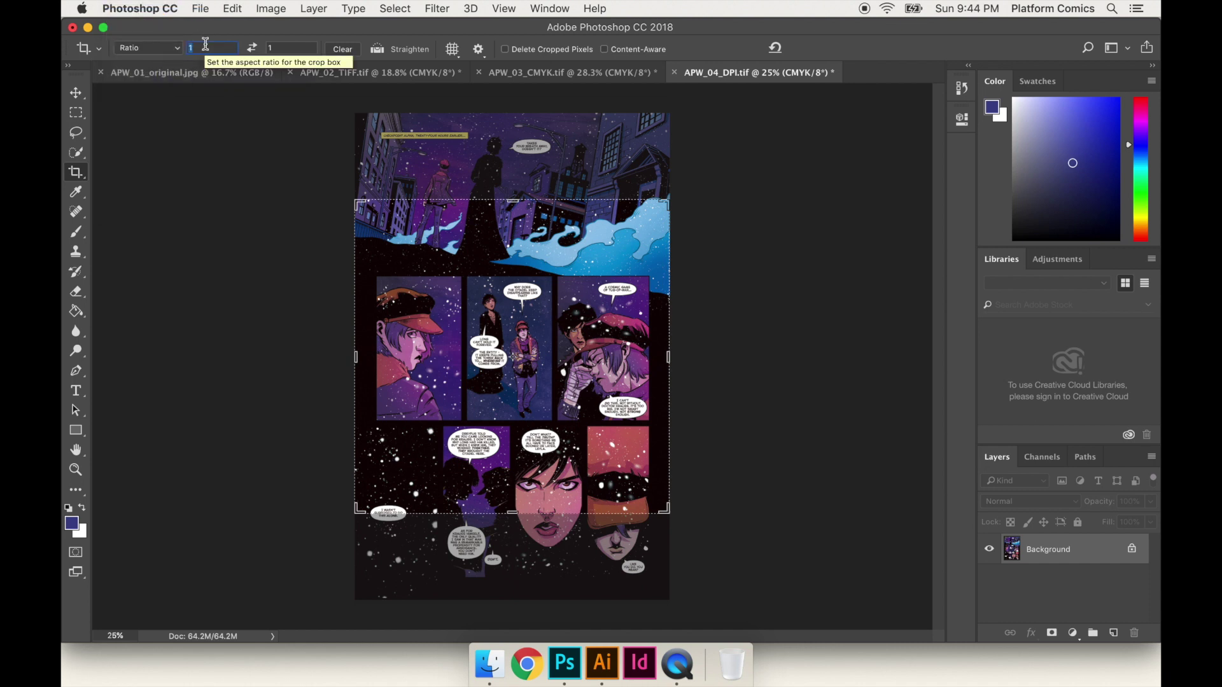
text(1)
key(Tab)
text(16.5)
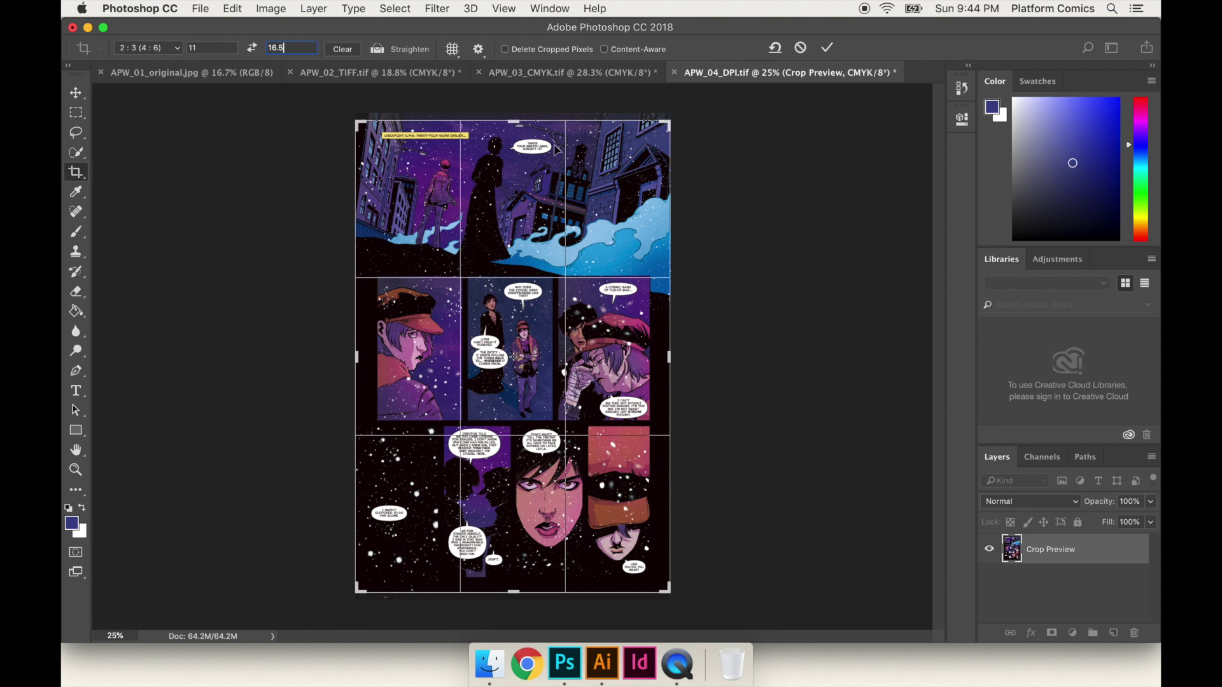
drag(670, 124, 641, 198)
click(517, 49)
click(513, 48)
click(827, 48)
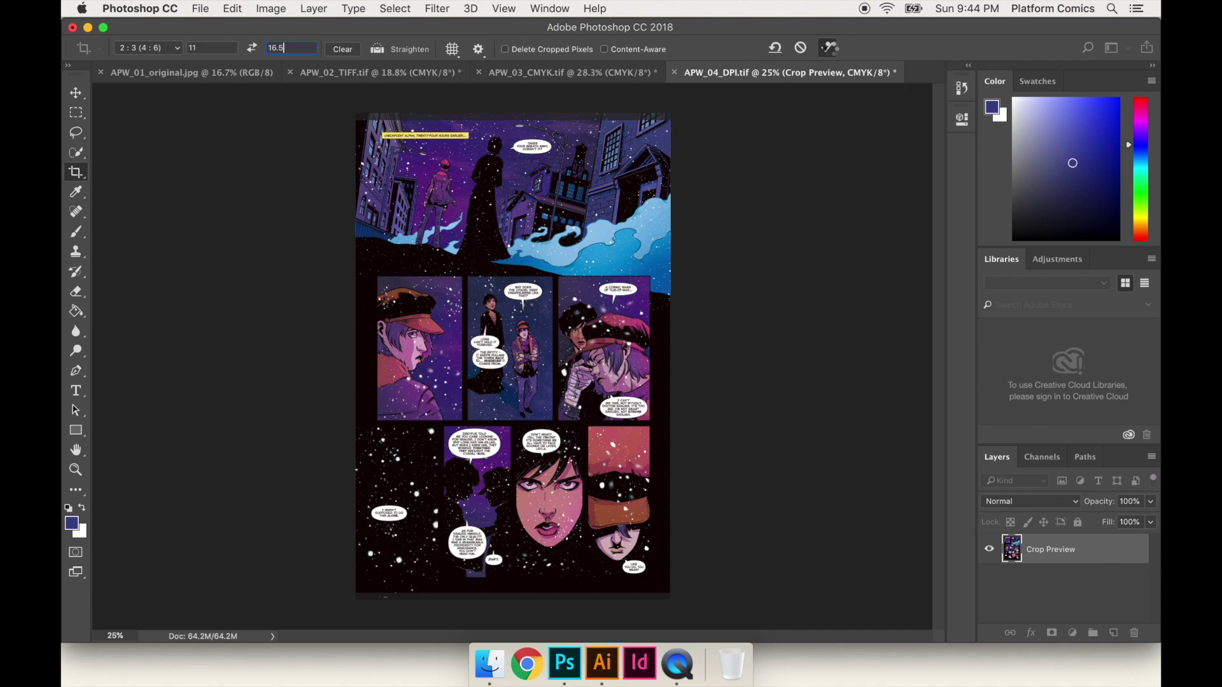
Free-transform Layer 0, nudging it vertically to Y 2521 px, and commit.
key(v)
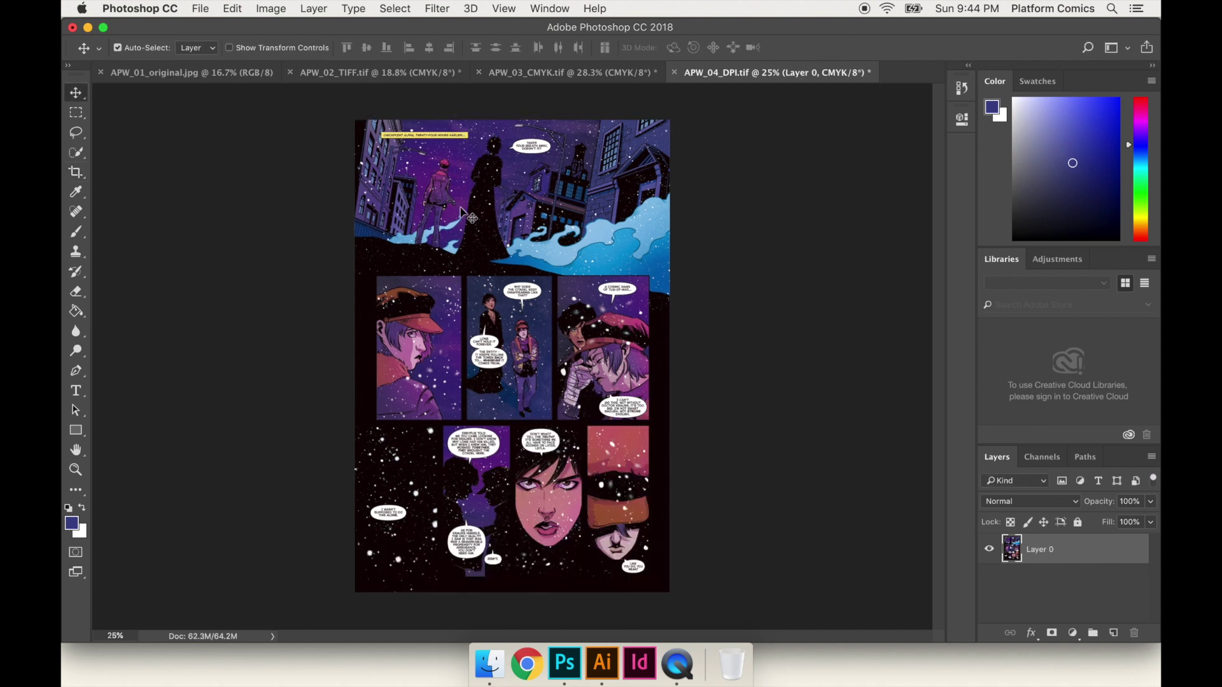
key(super+t)
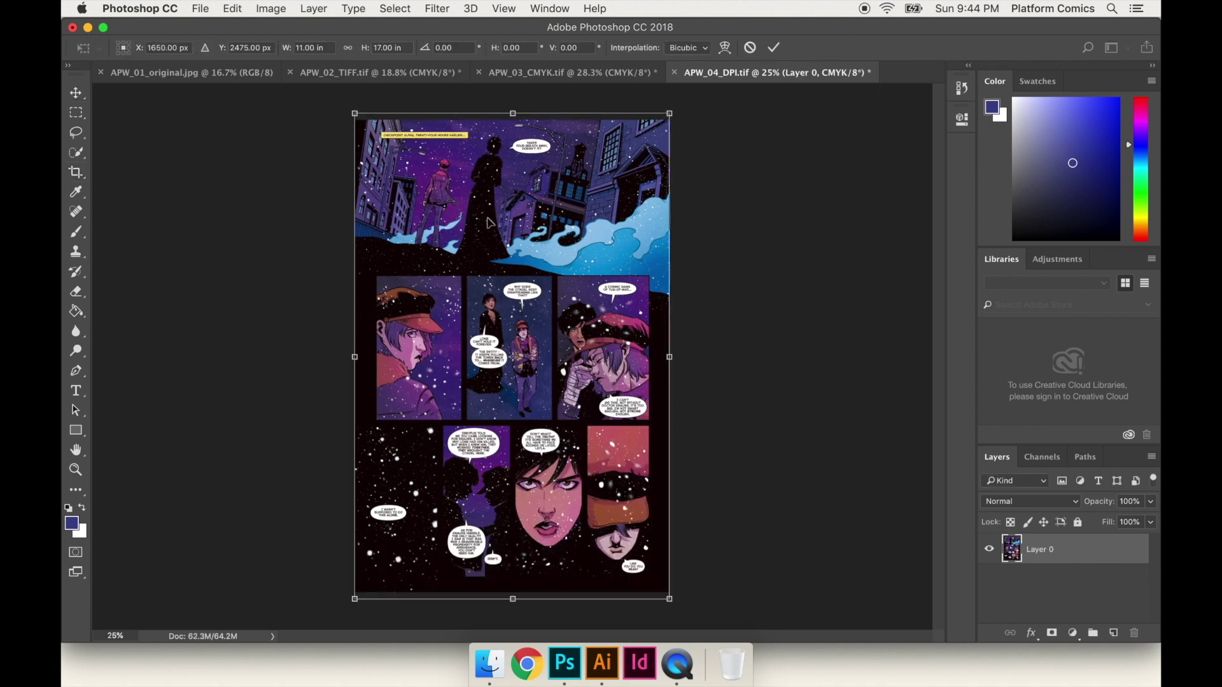
key(shift+Down)
key(shift+Down)
key(shift+Down)
key(shift+Down)
key(shift+Down)
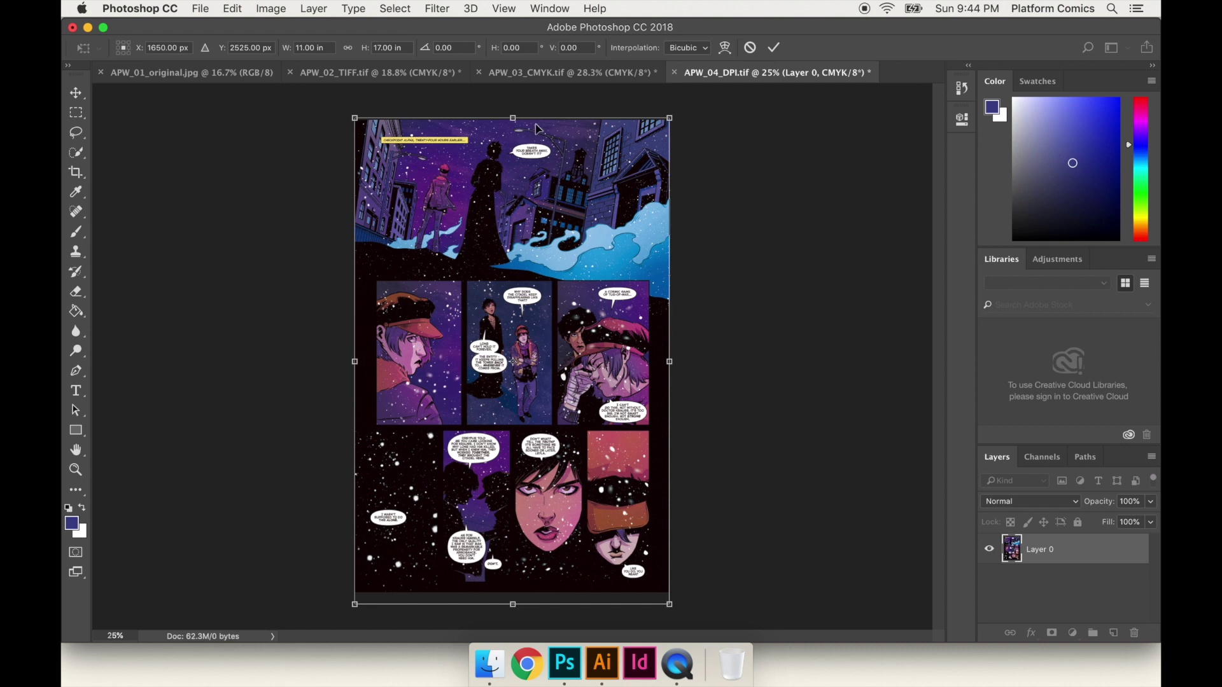
key(shift+Up)
key(shift+Up)
key(shift+Up)
key(shift+Up)
key(shift+Up)
key(shift+Up)
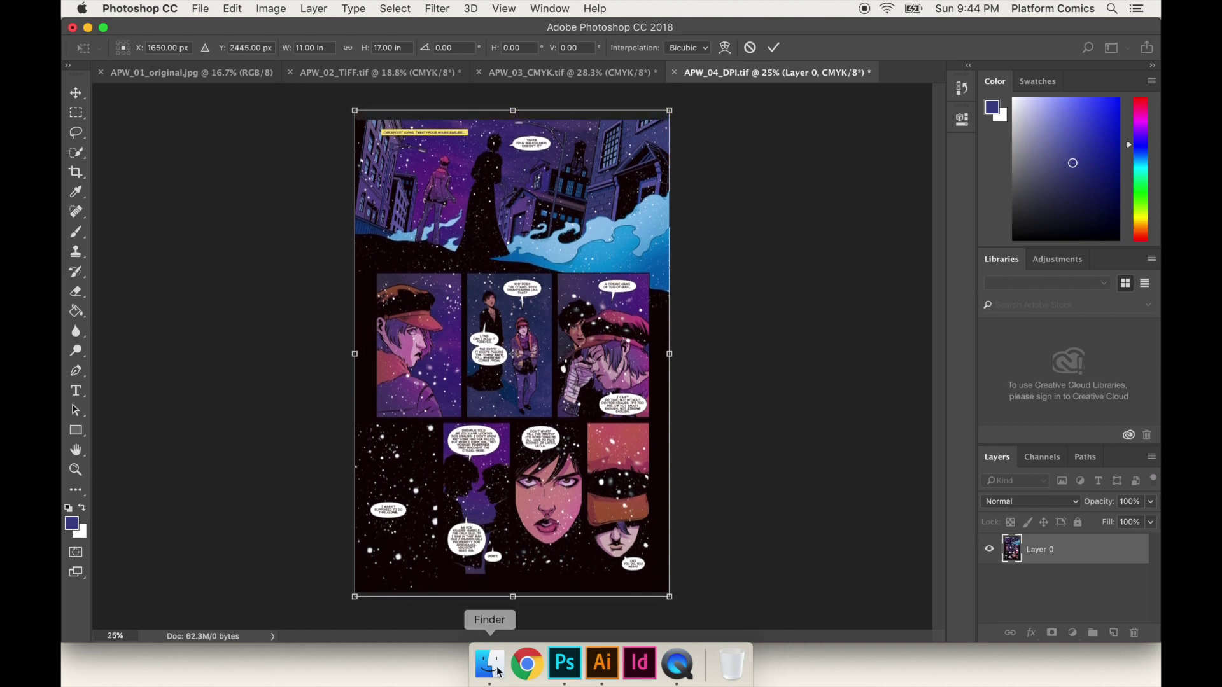
key(shift+Down)
key(shift+Down)
key(shift+Down)
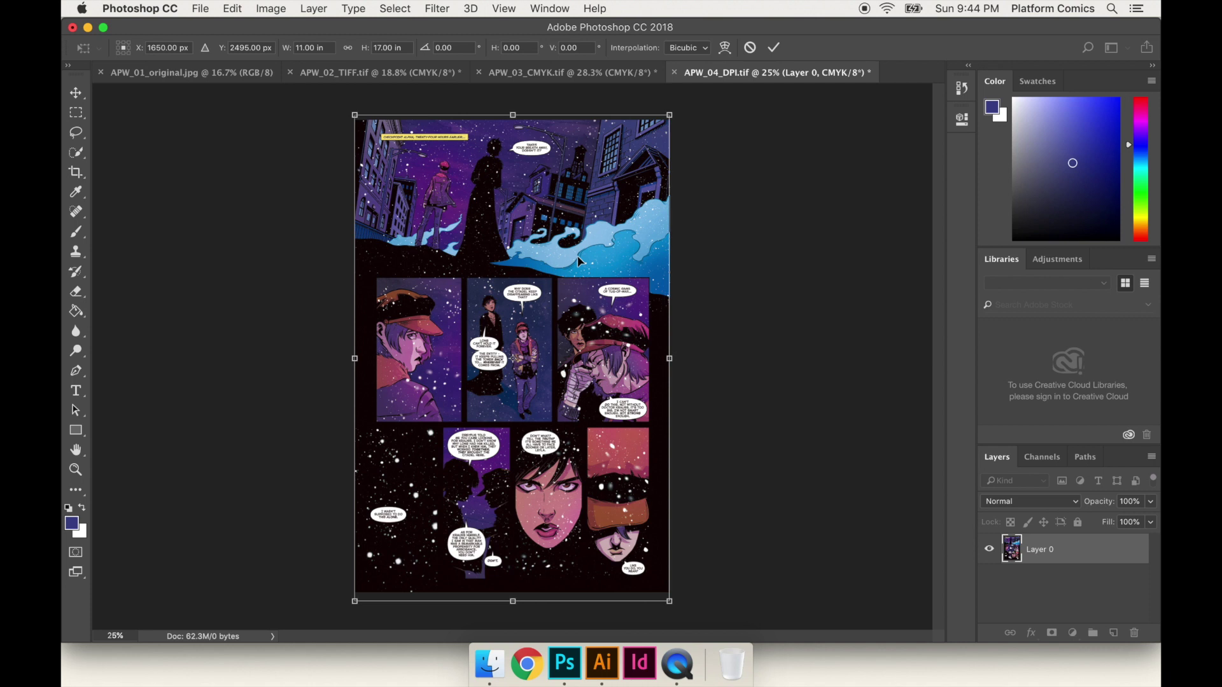
key(super+equal)
key(super+equal)
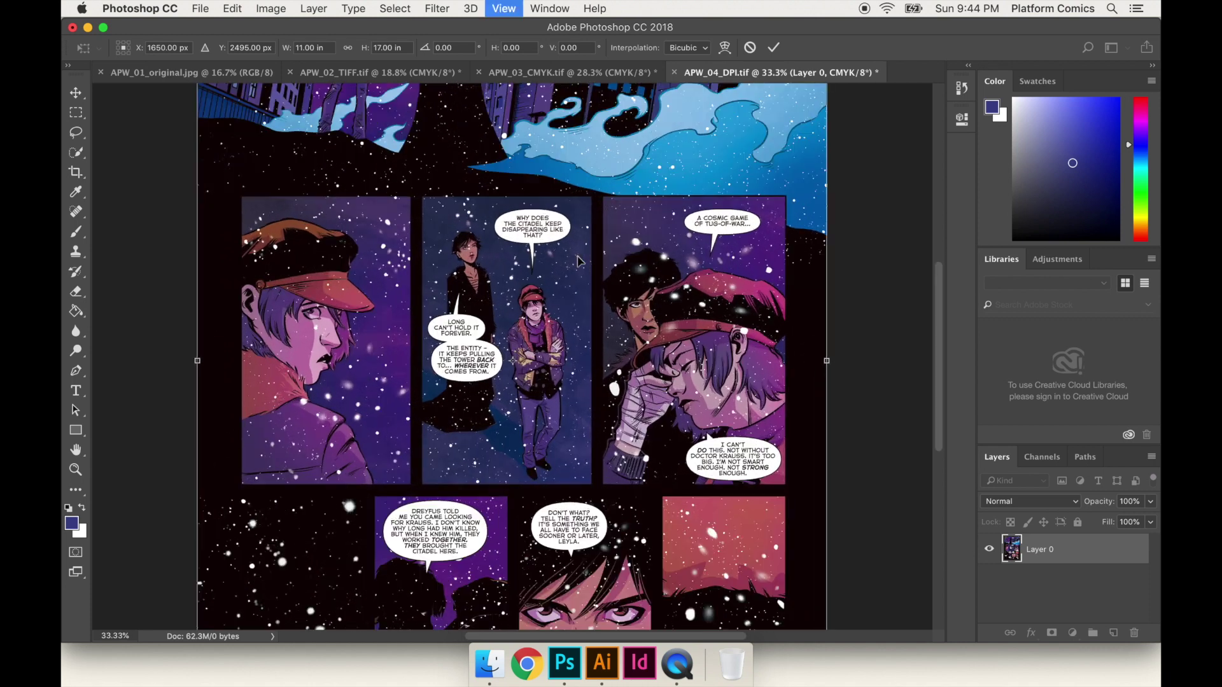
scroll(525, 131, up, 5)
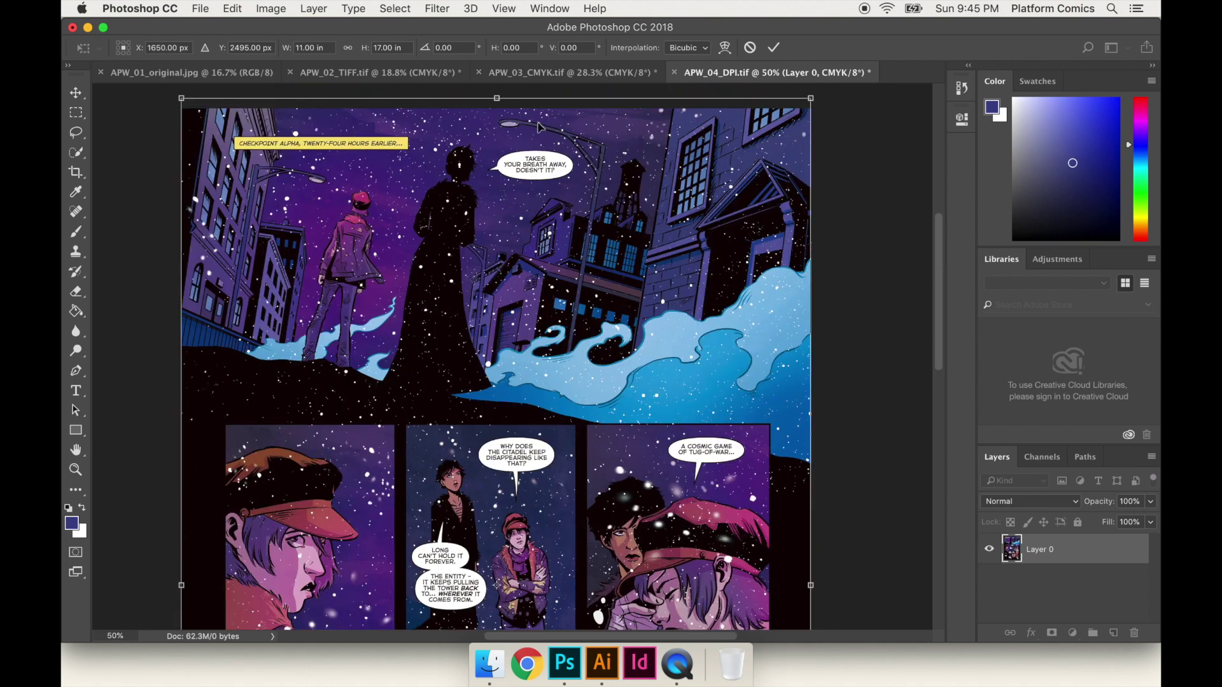
key(Down)
key(Down)
key(Down)
key(Down)
key(Down)
key(Down)
key(Down)
key(Down)
key(Down)
key(Down)
key(Down)
key(Down)
key(Down)
key(Down)
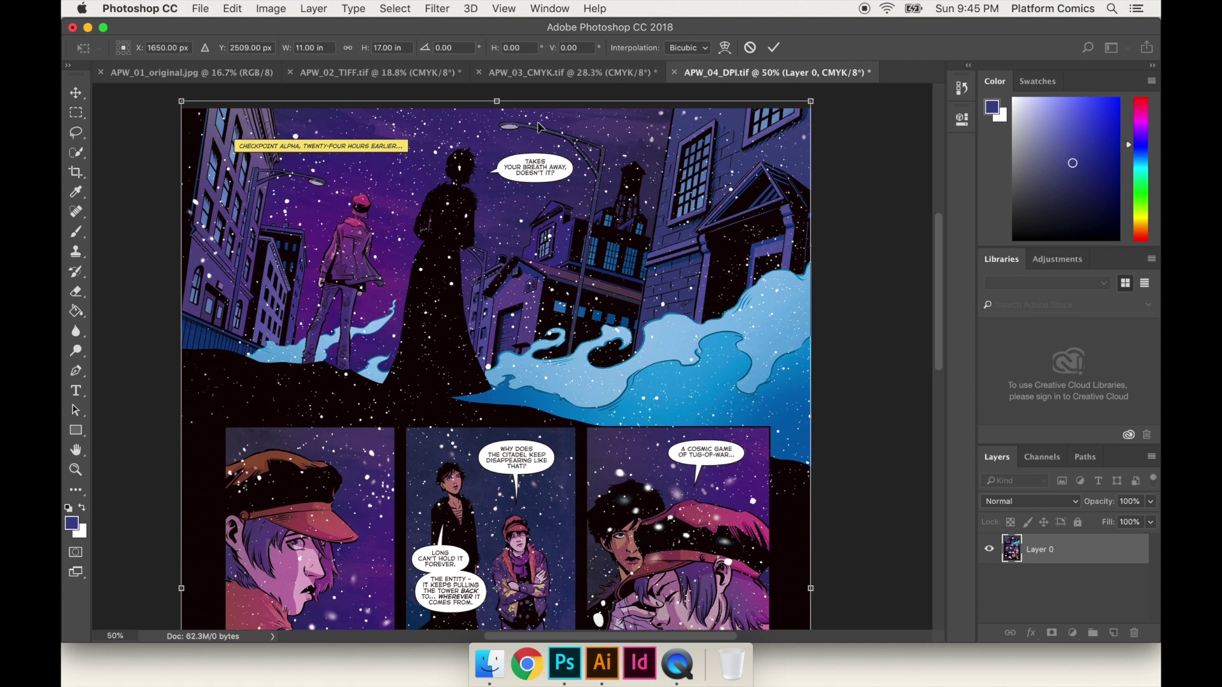
key(Down)
key(Down)
key(Down)
key(Down)
key(Down)
key(Down)
key(Down)
key(Down)
key(Down)
key(Down)
key(Down)
key(Down)
key(Down)
key(Down)
key(Down)
key(Down)
key(Down)
key(Down)
key(Down)
key(Down)
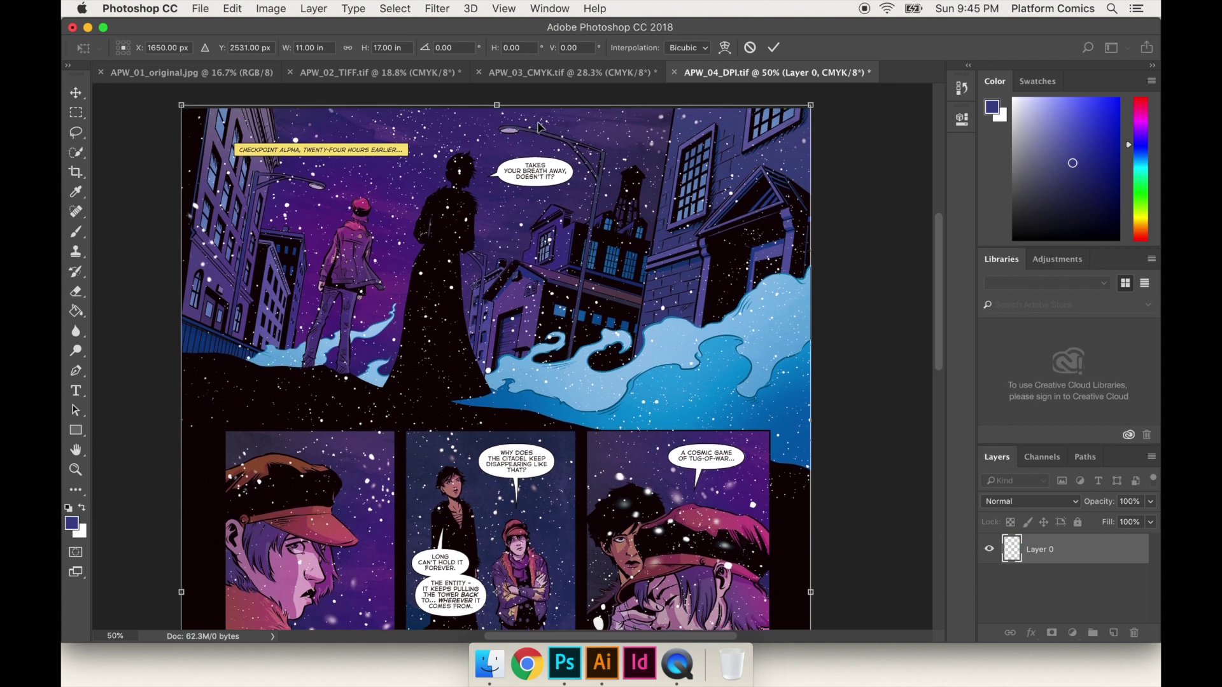
scroll(567, 460, down, 20)
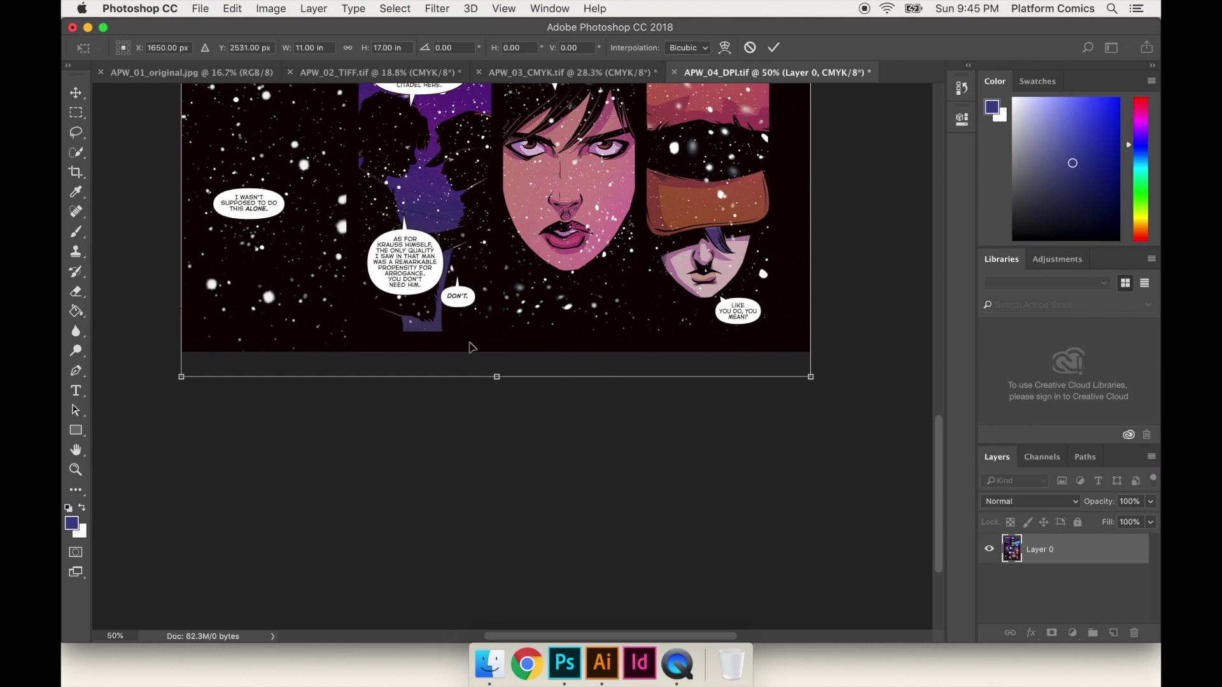
key(shift+Up)
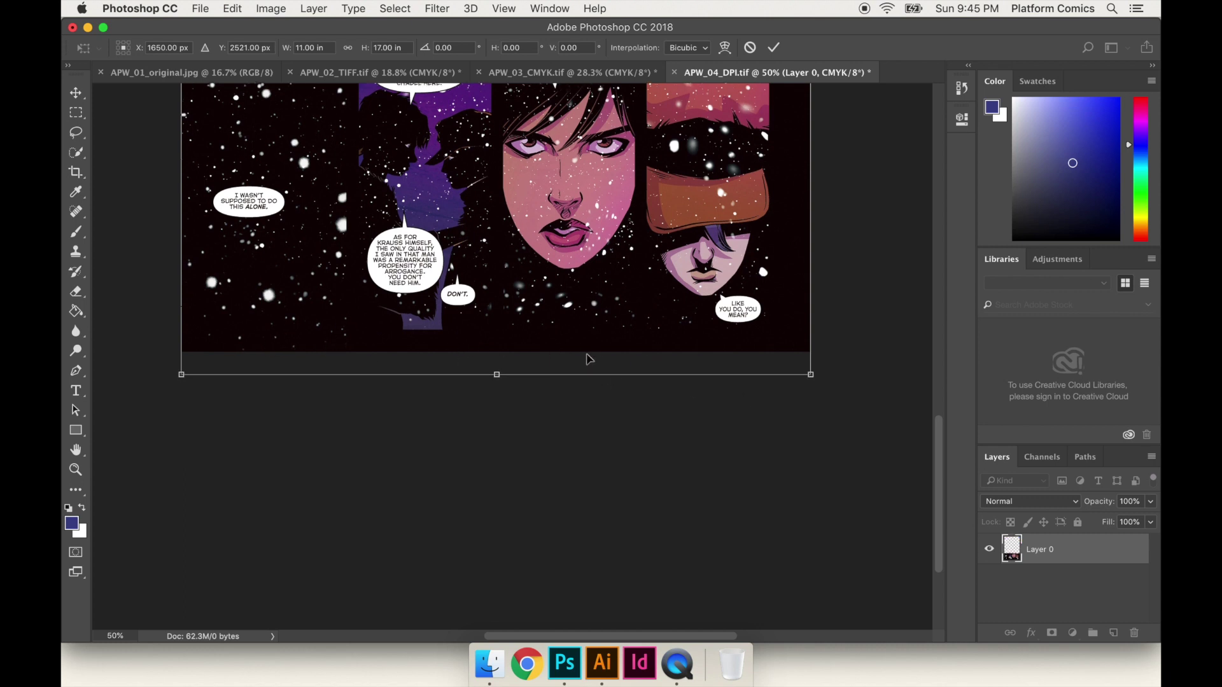
key(super+minus)
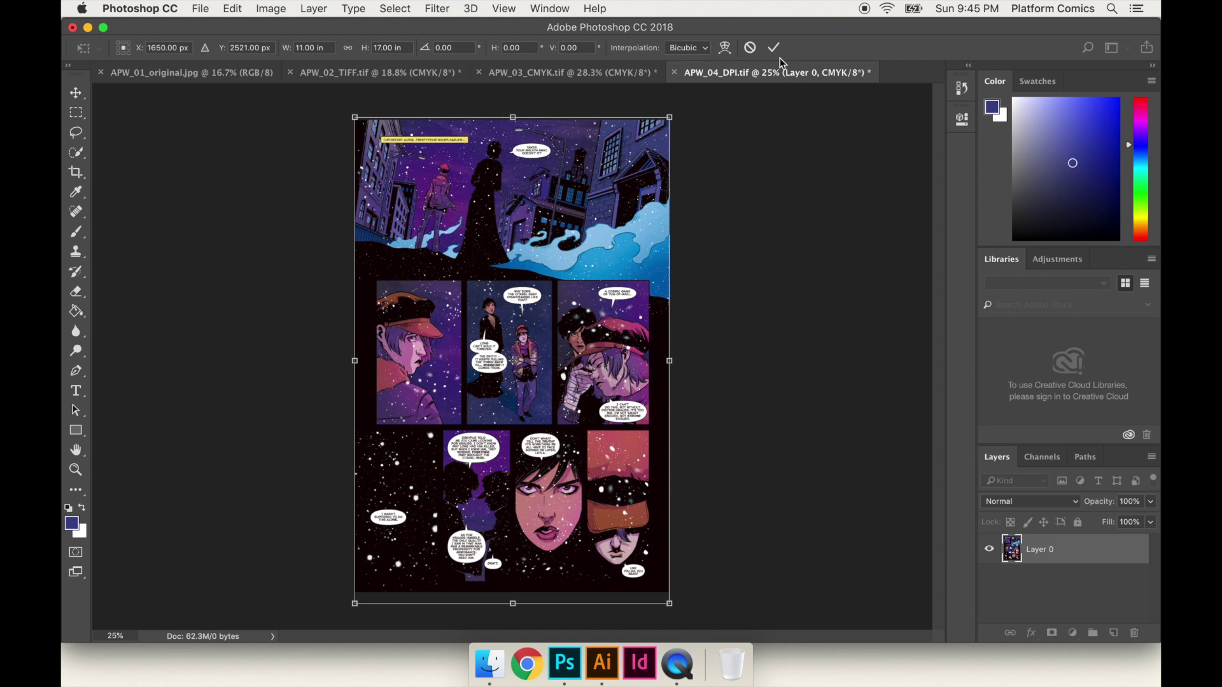
click(773, 47)
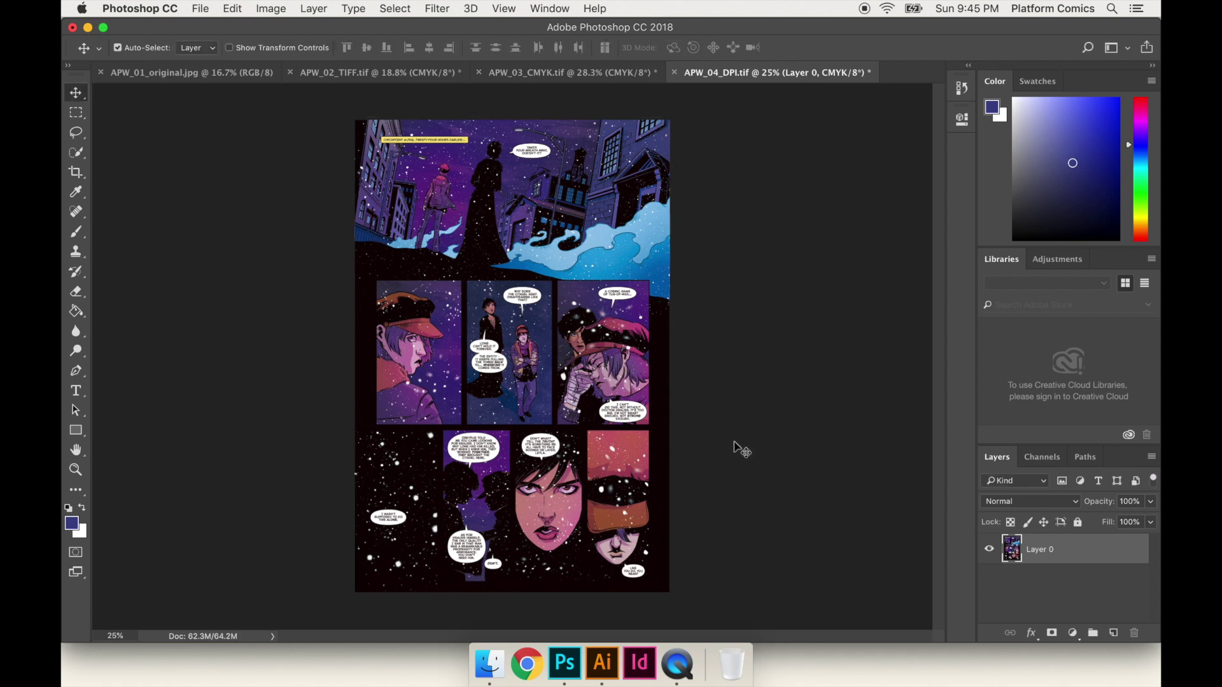
click(271, 9)
click(312, 129)
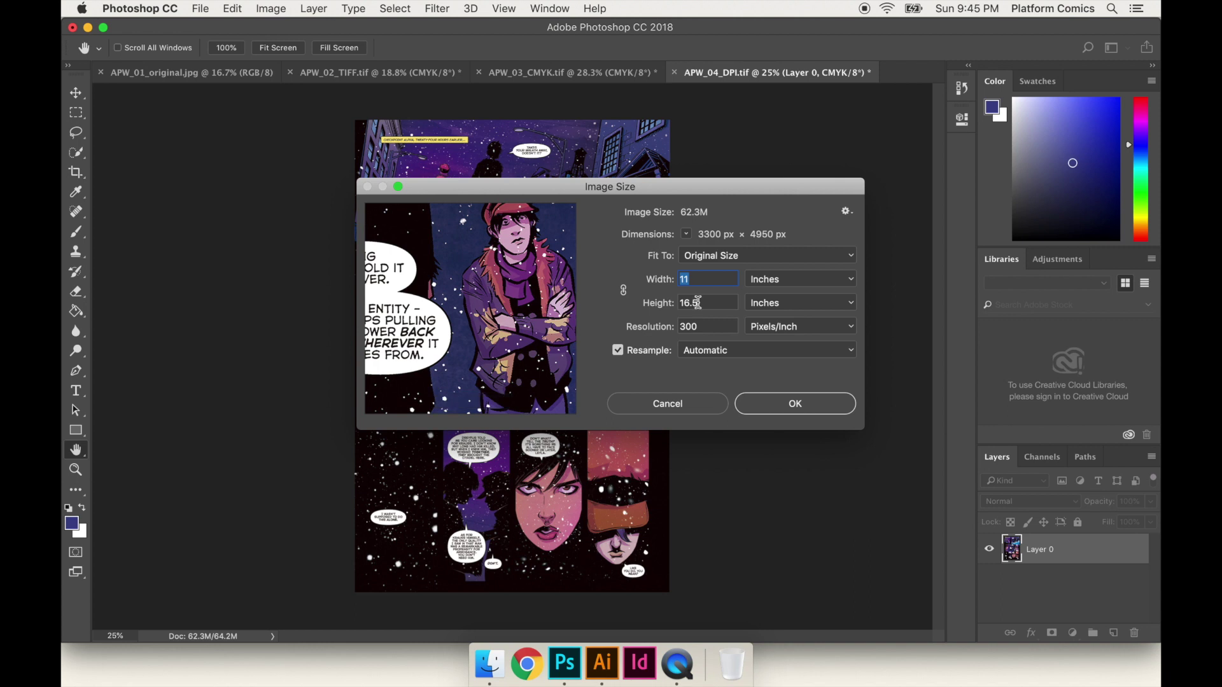
click(700, 326)
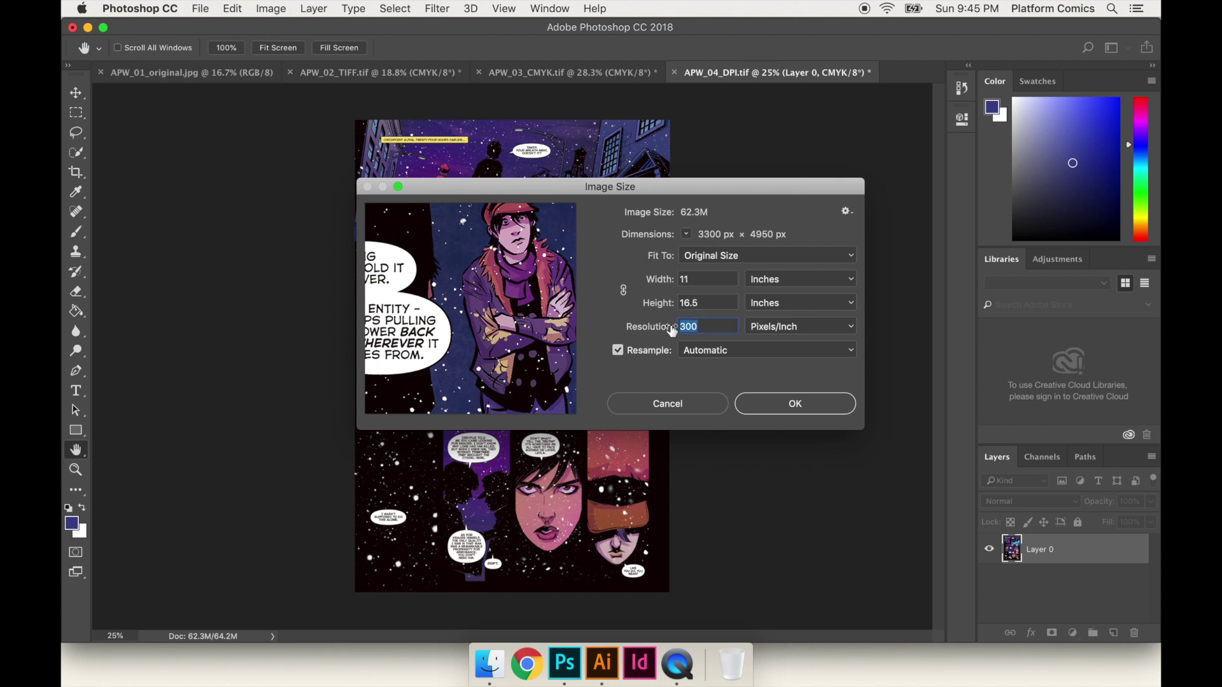
click(686, 404)
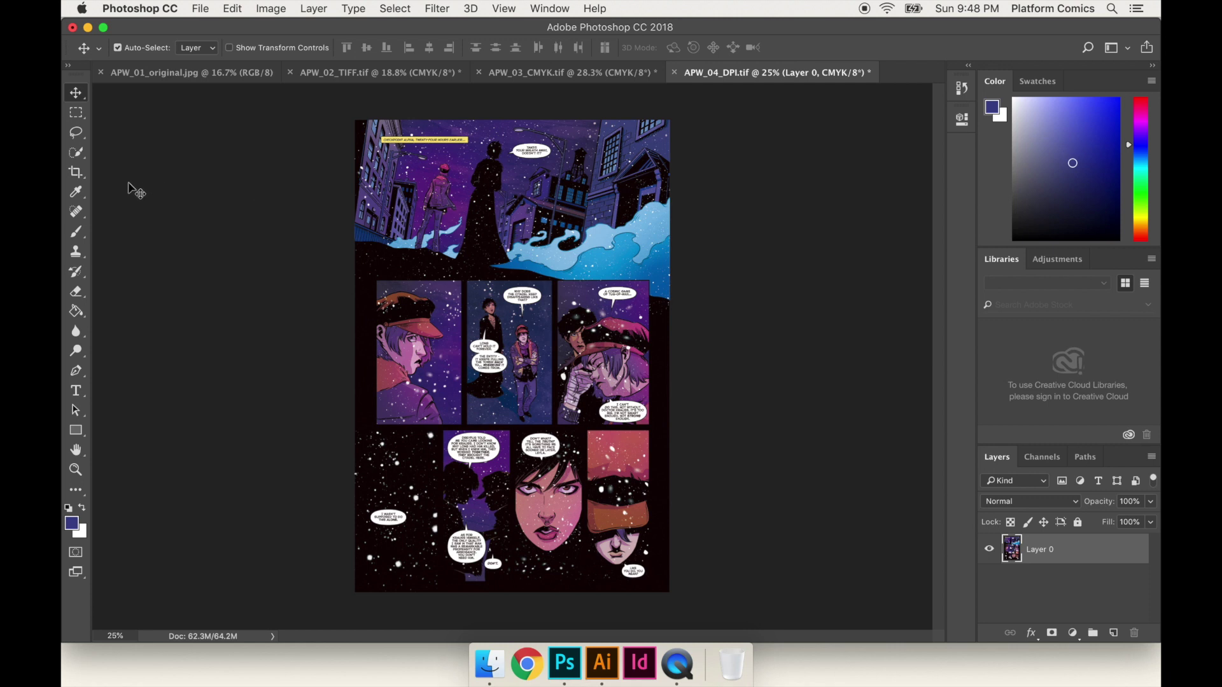
key(c)
Review the Image Size settings and confirm them unchanged.
key(Return)
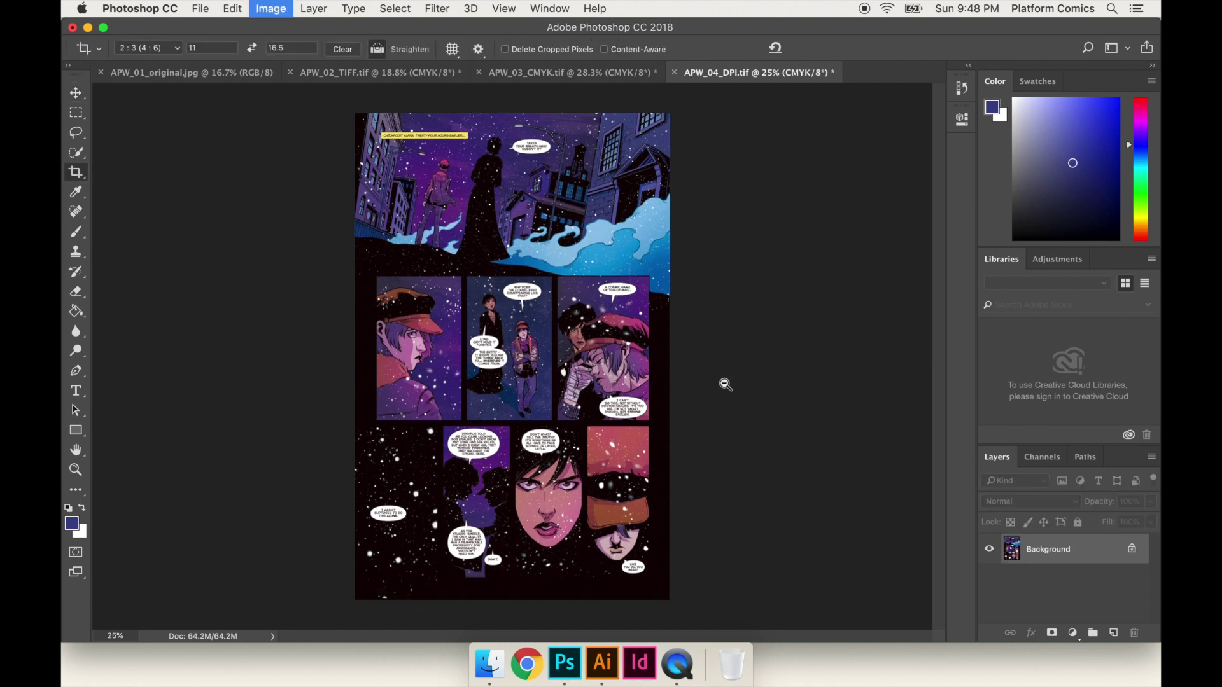
key(super+alt+i)
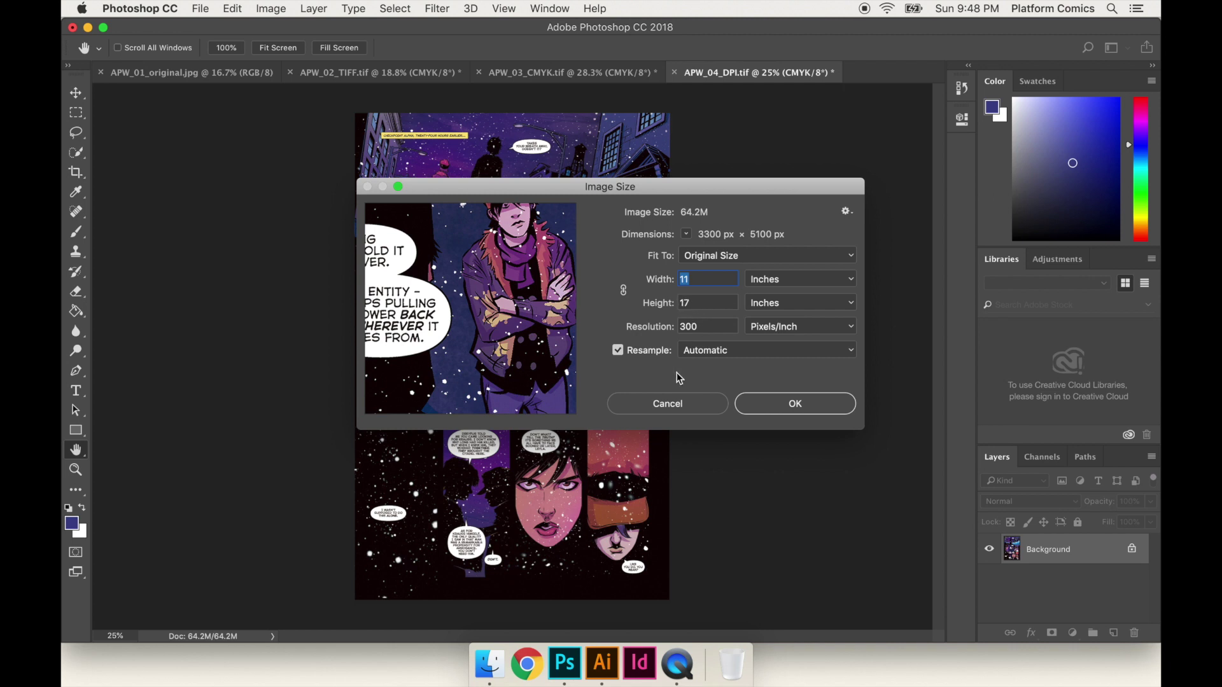
click(764, 403)
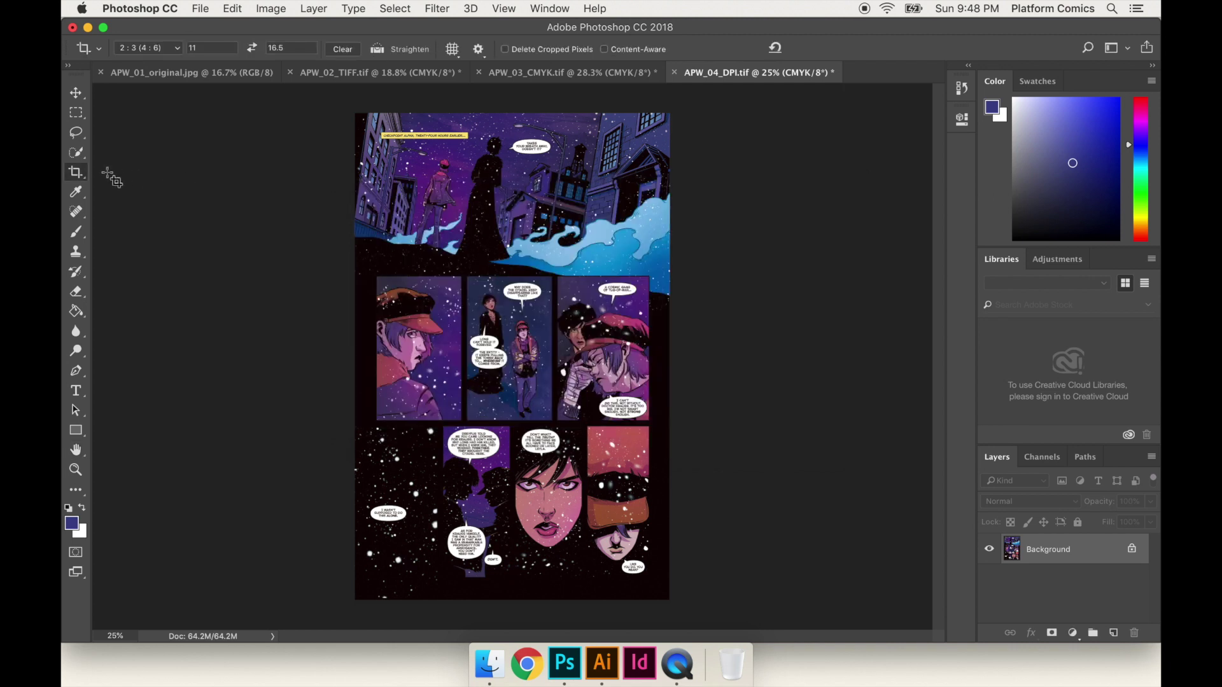
Drag the crop beyond the page edges to widen the canvas to about 11.333 × 17 in.
click(76, 173)
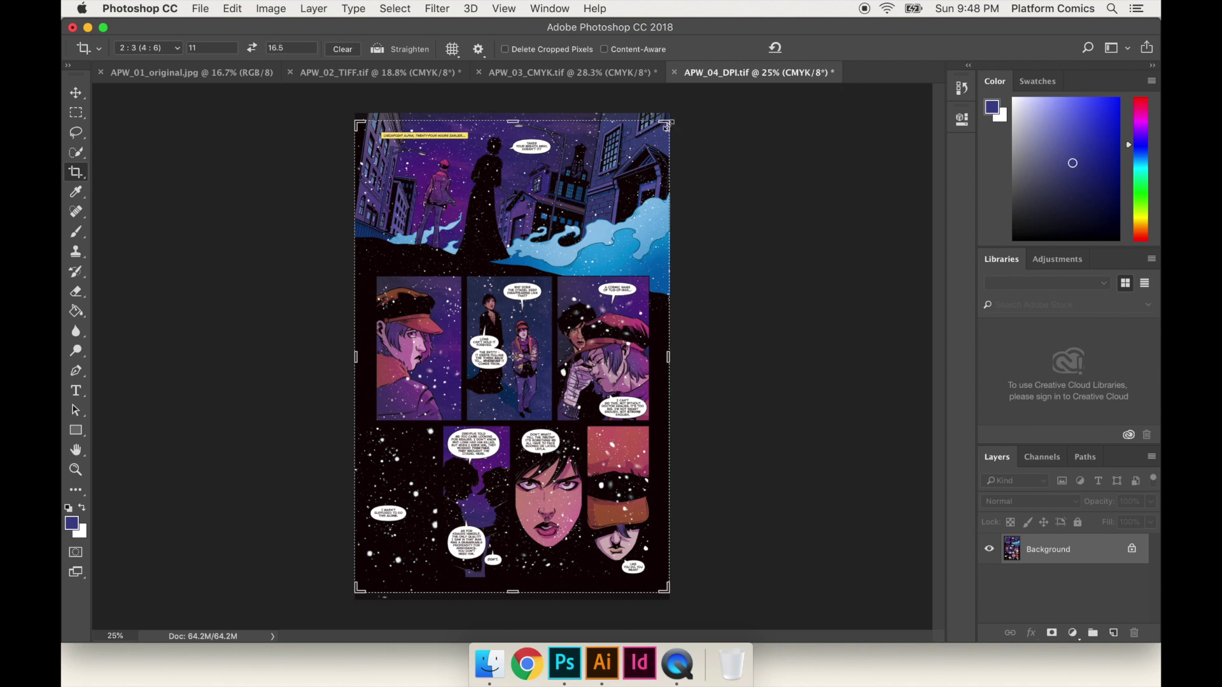
drag(668, 125, 677, 119)
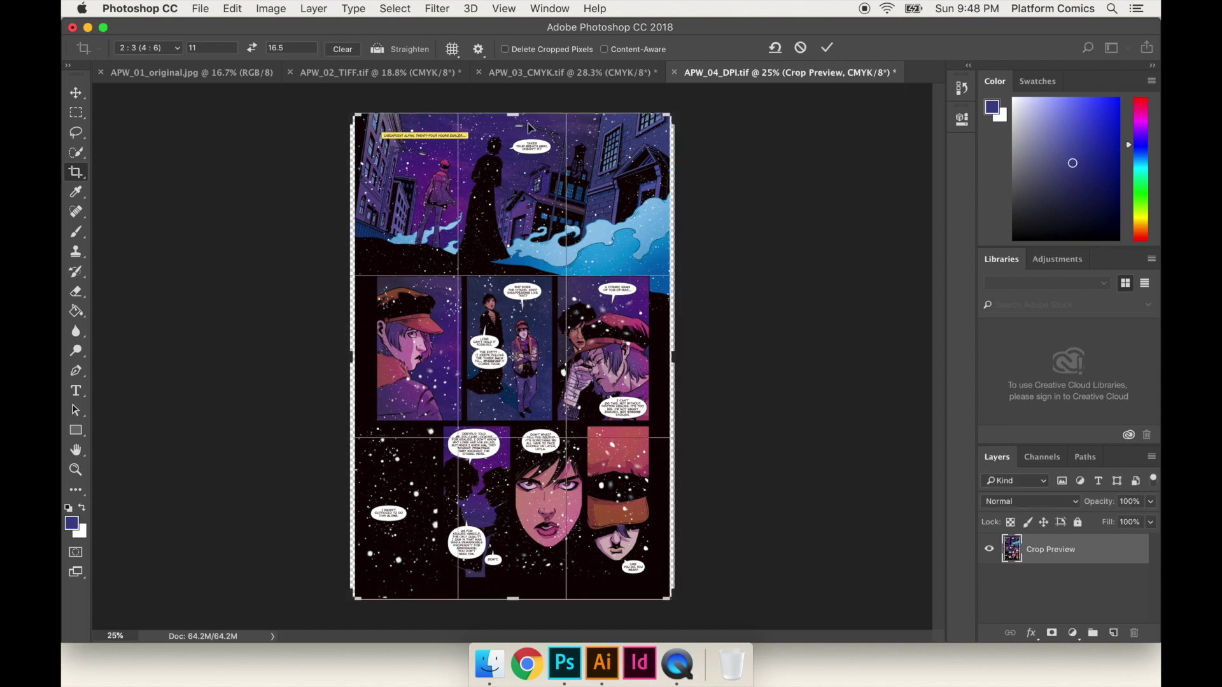
click(828, 49)
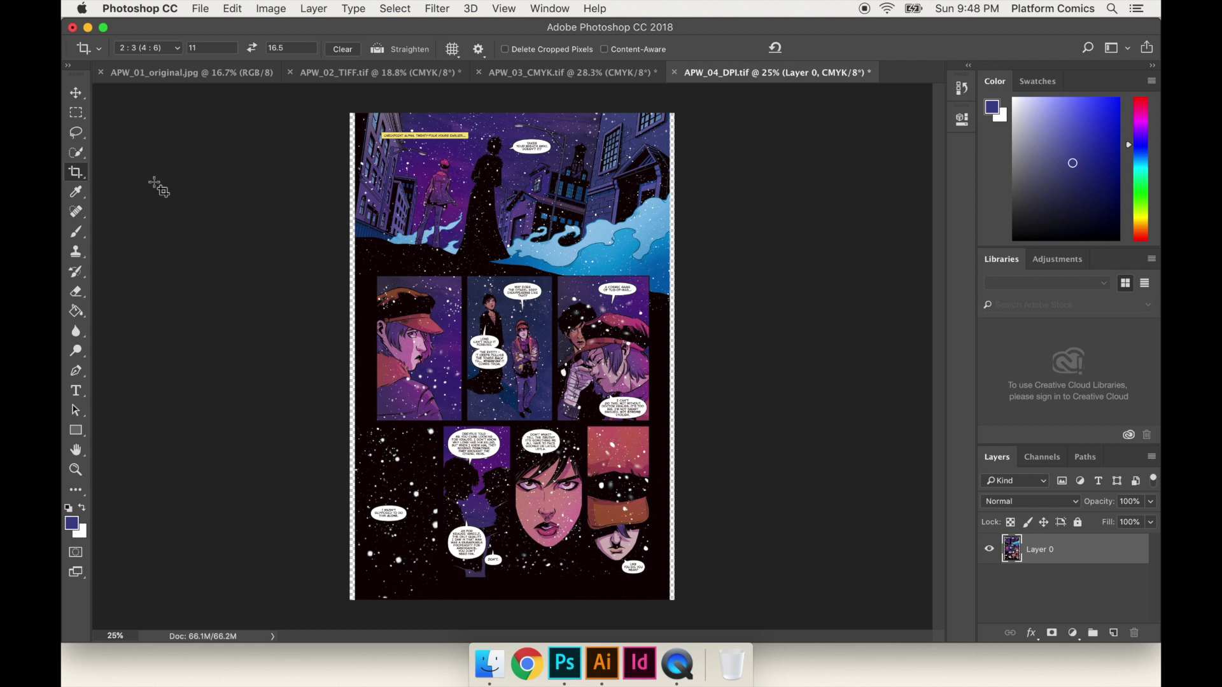
click(76, 93)
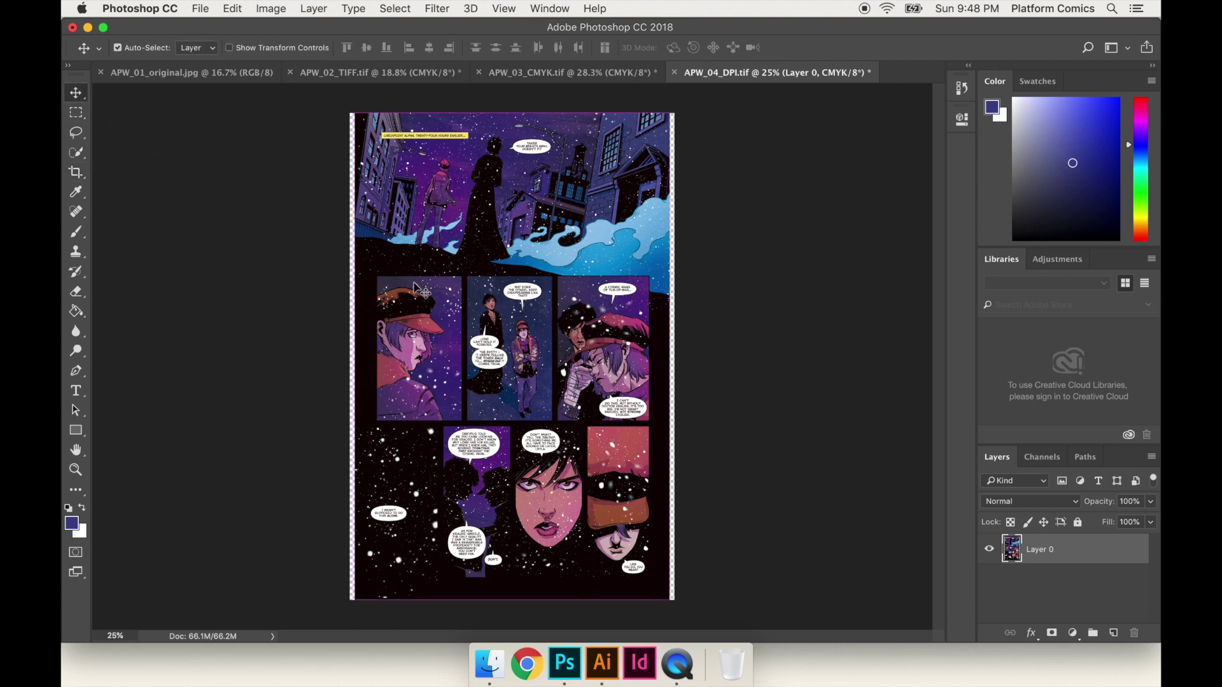
click(233, 8)
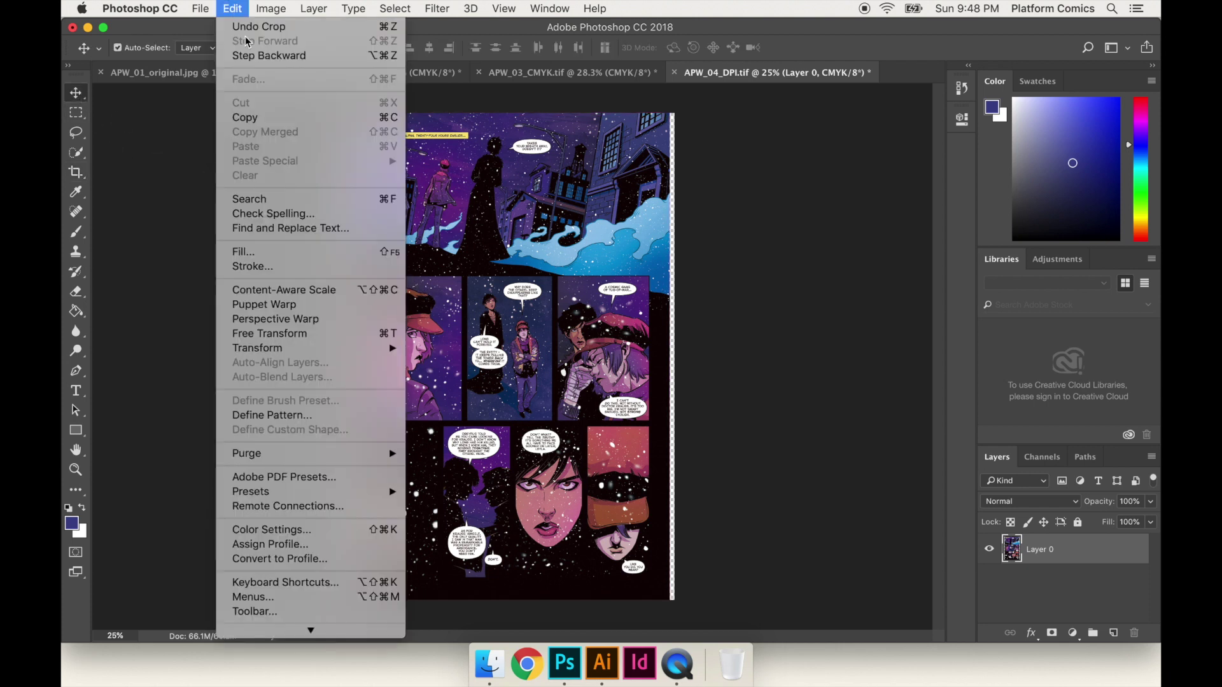
click(269, 333)
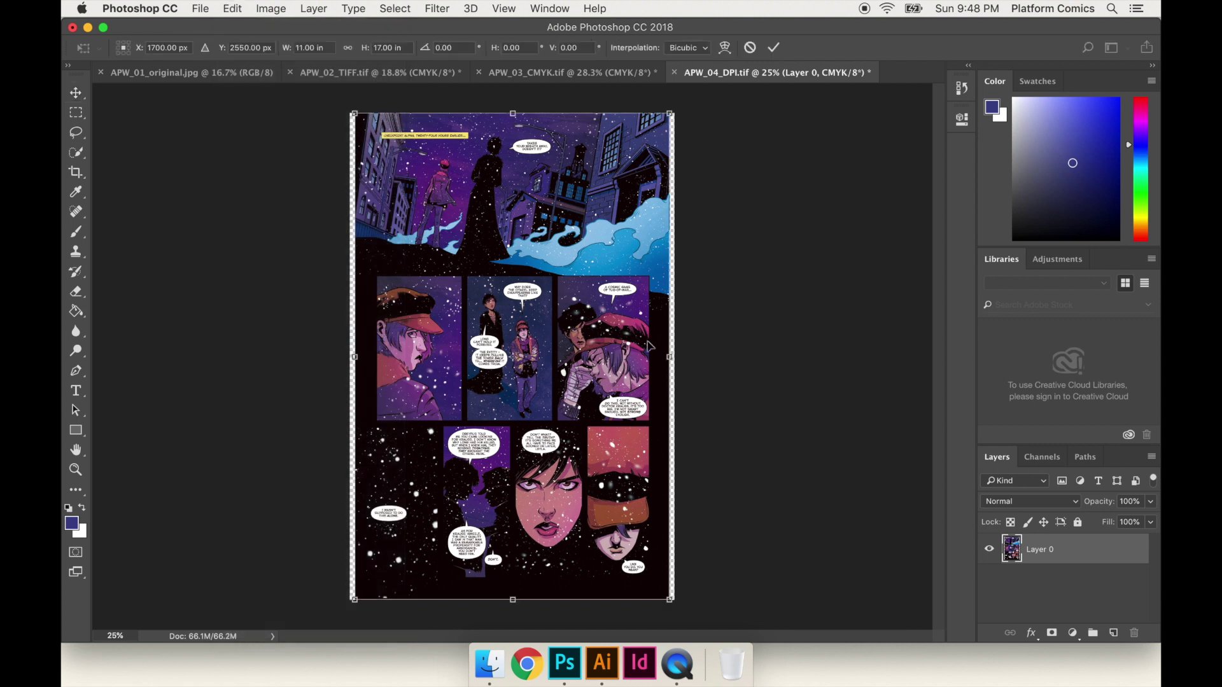
drag(677, 360, 681, 354)
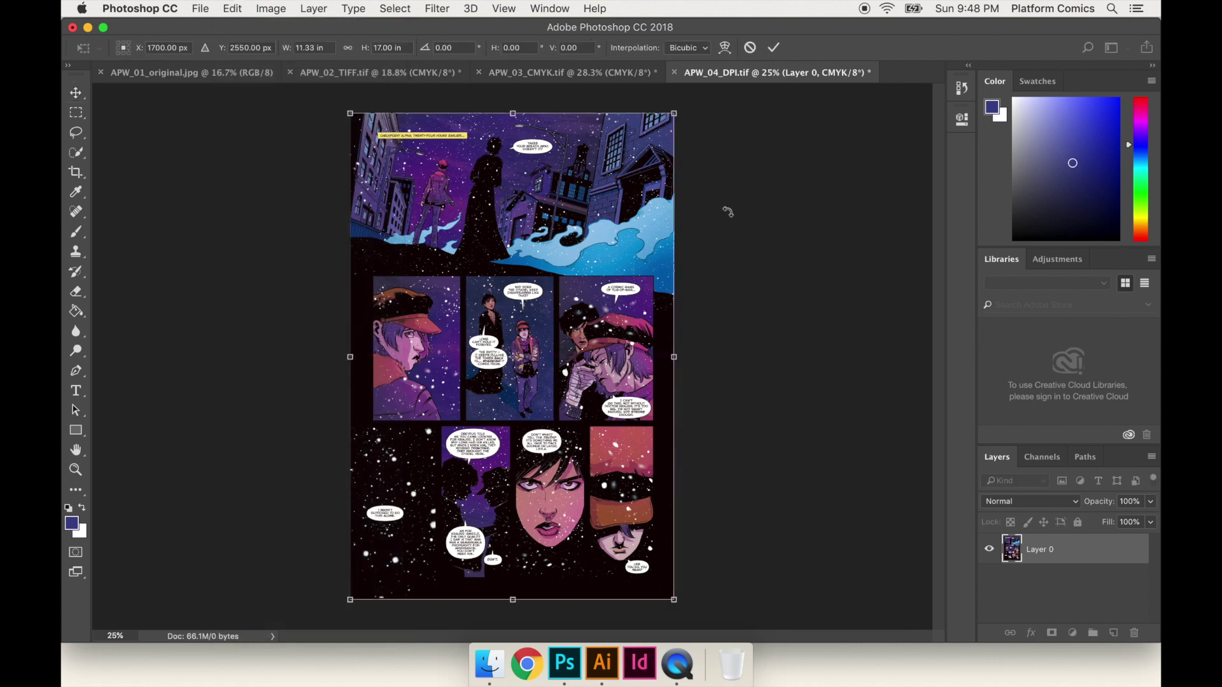
key(super+z)
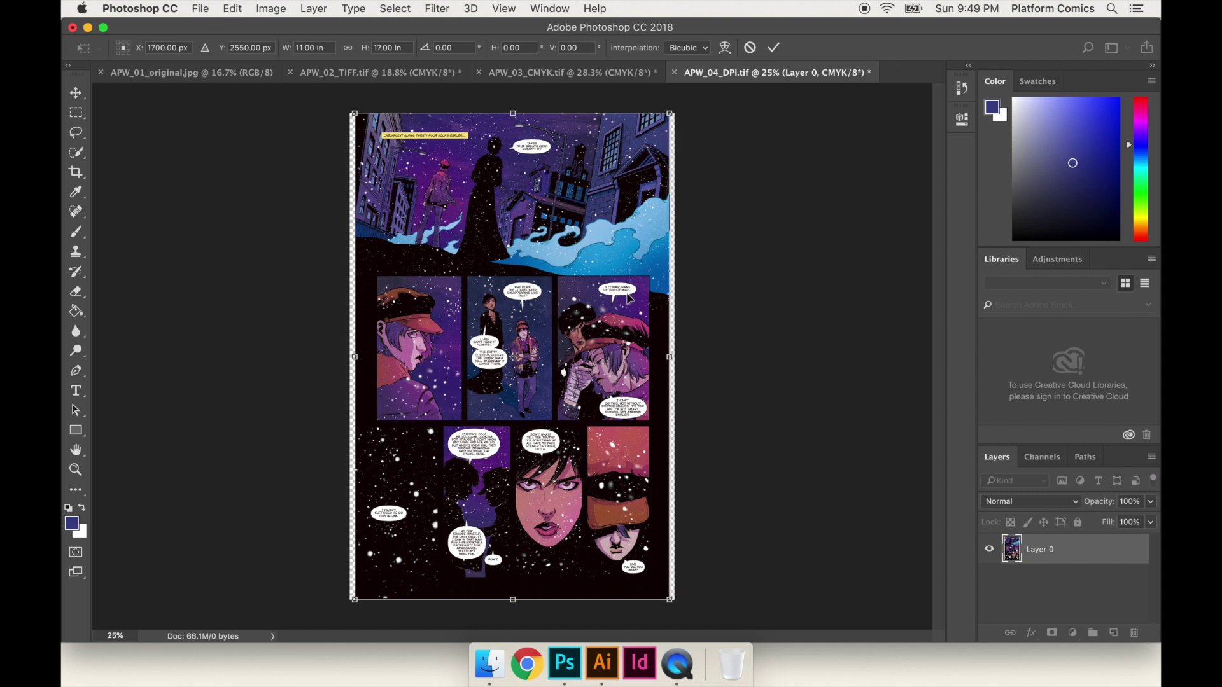
click(750, 54)
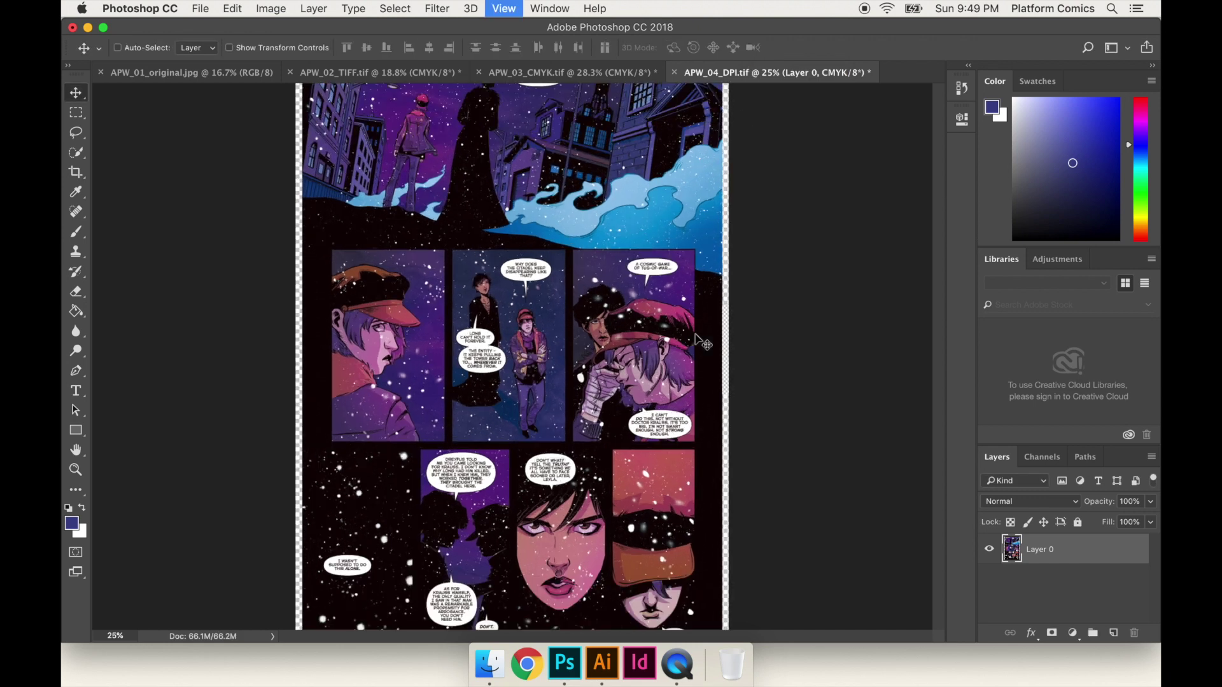
key(super+equal)
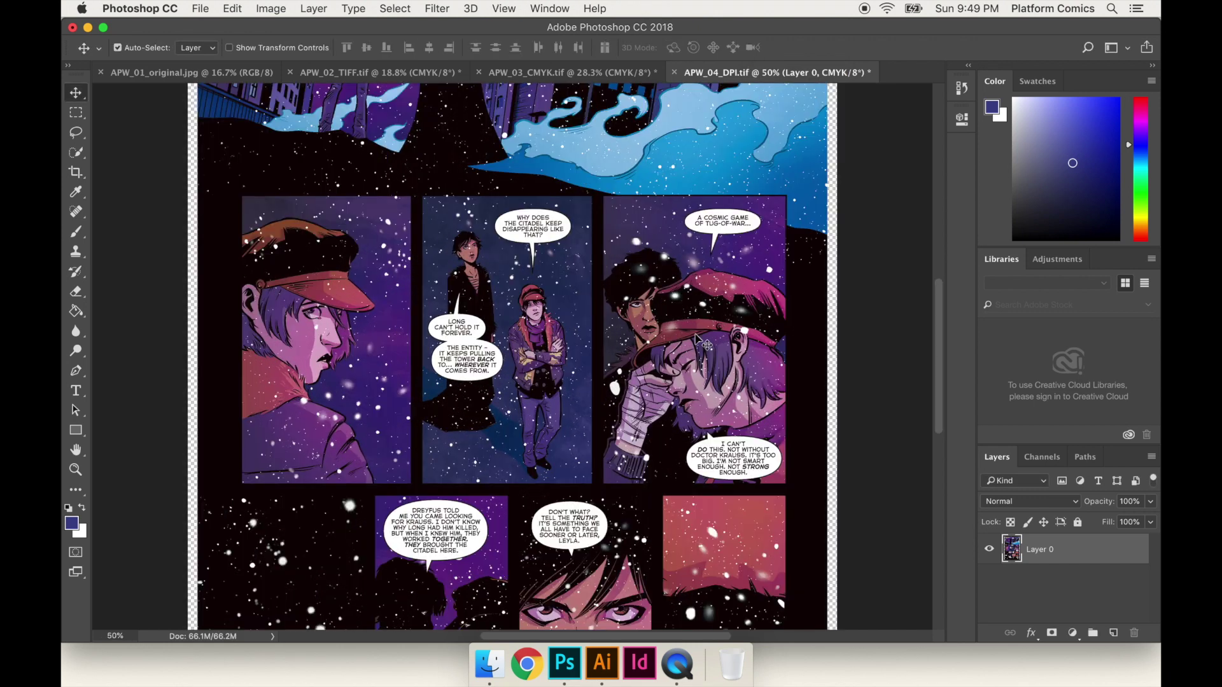
scroll(698, 340, up, 5)
scroll(699, 340, right, 5)
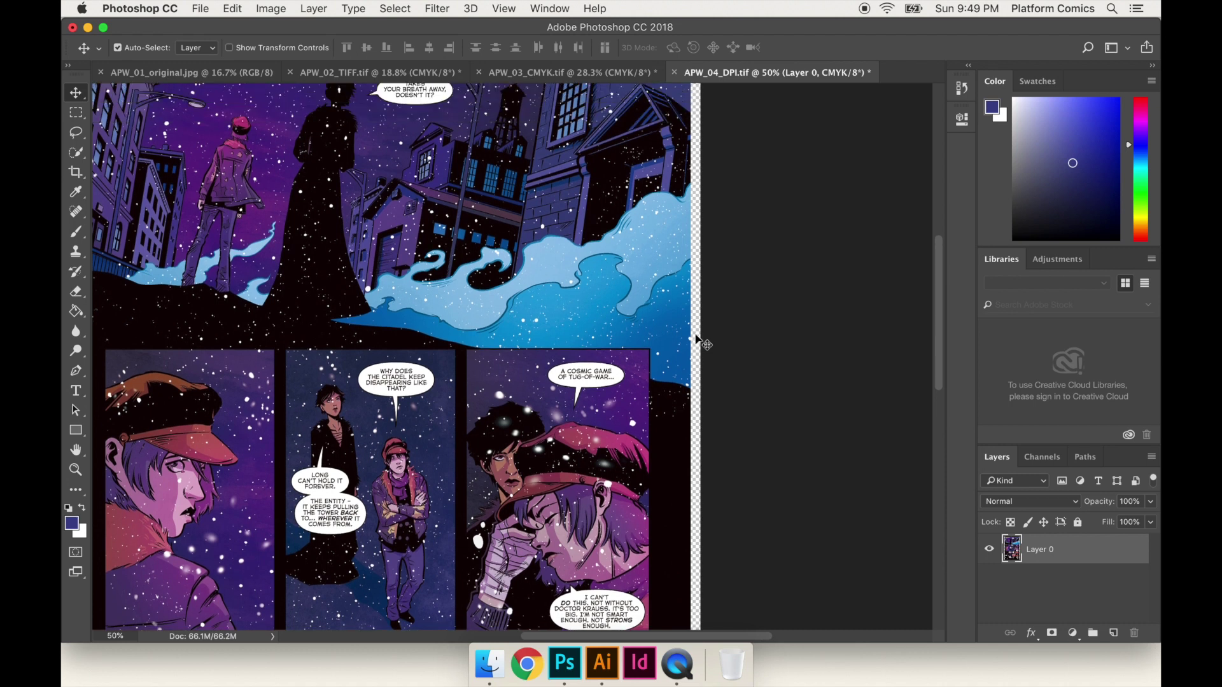
scroll(696, 340, up, 3)
scroll(696, 340, right, 2)
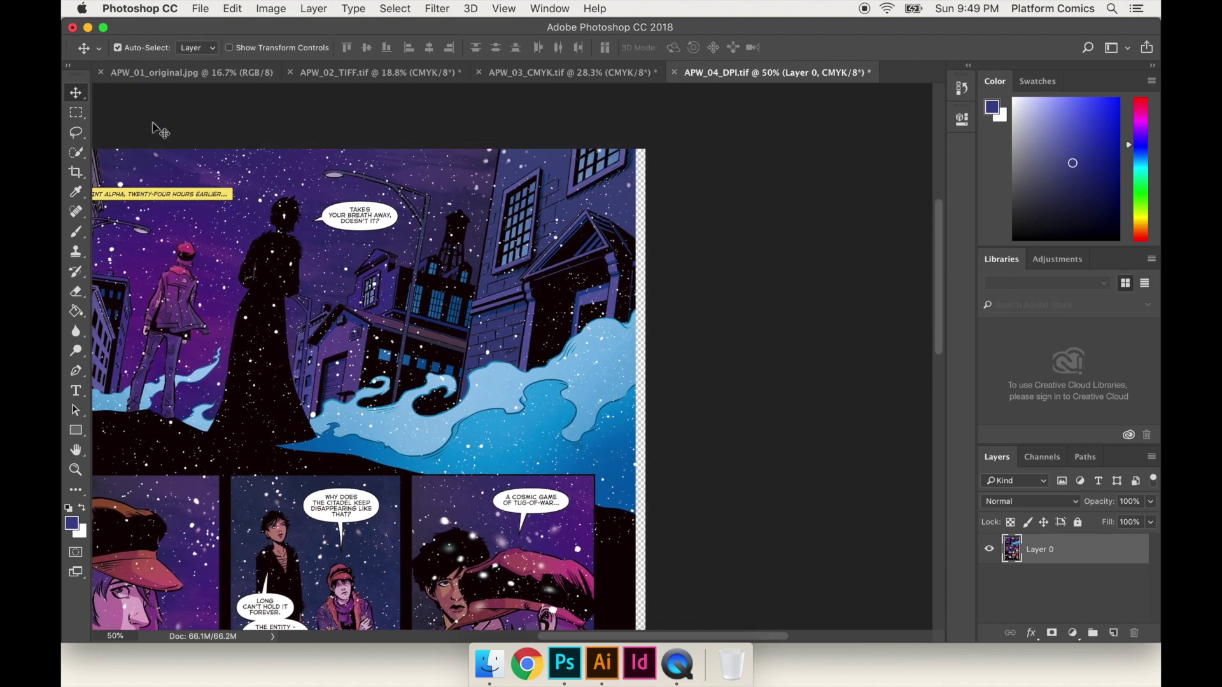
Select the right black margin strip and stretch it outward over the transparent gap.
click(75, 113)
key(super+equal)
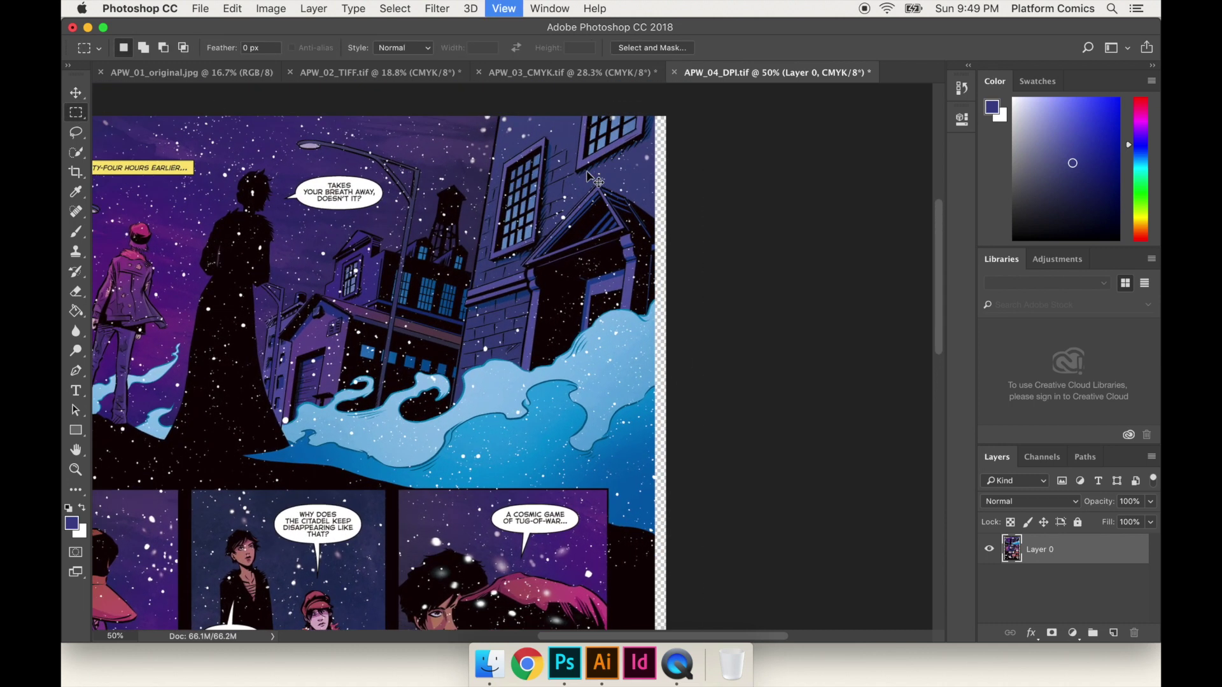
scroll(680, 159, up, 2)
drag(680, 159, 629, 548)
scroll(629, 548, up, 5)
scroll(629, 548, up, 6)
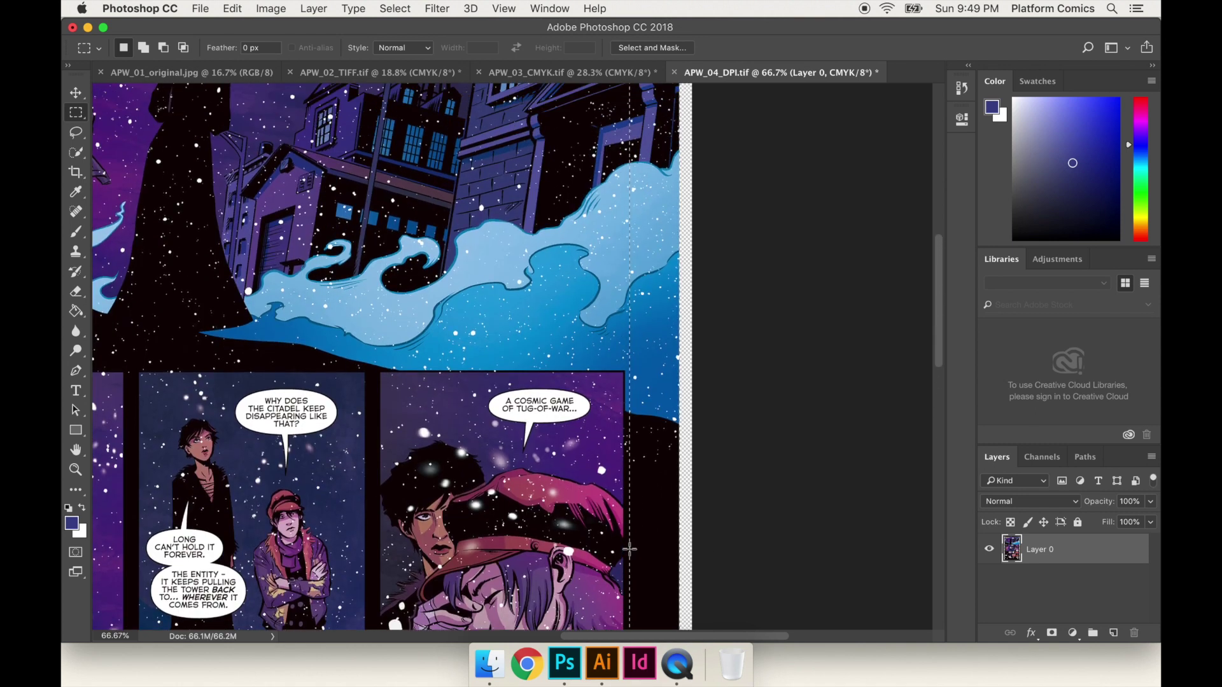
key(super+minus)
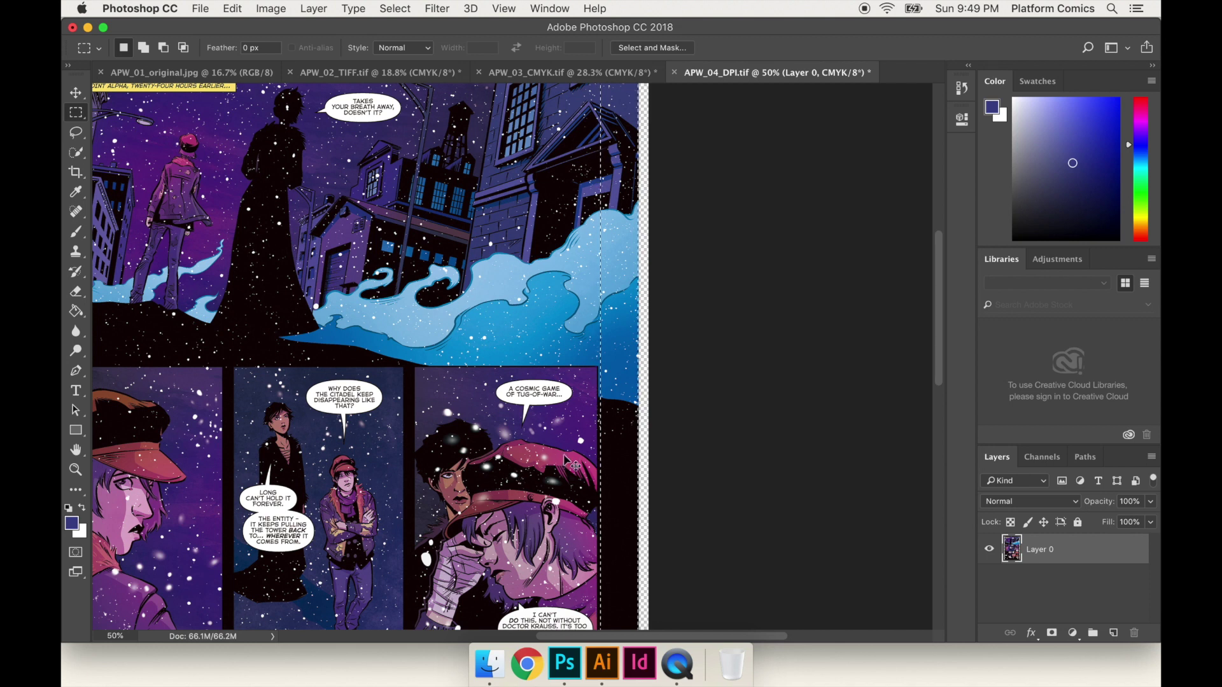
key(super+t)
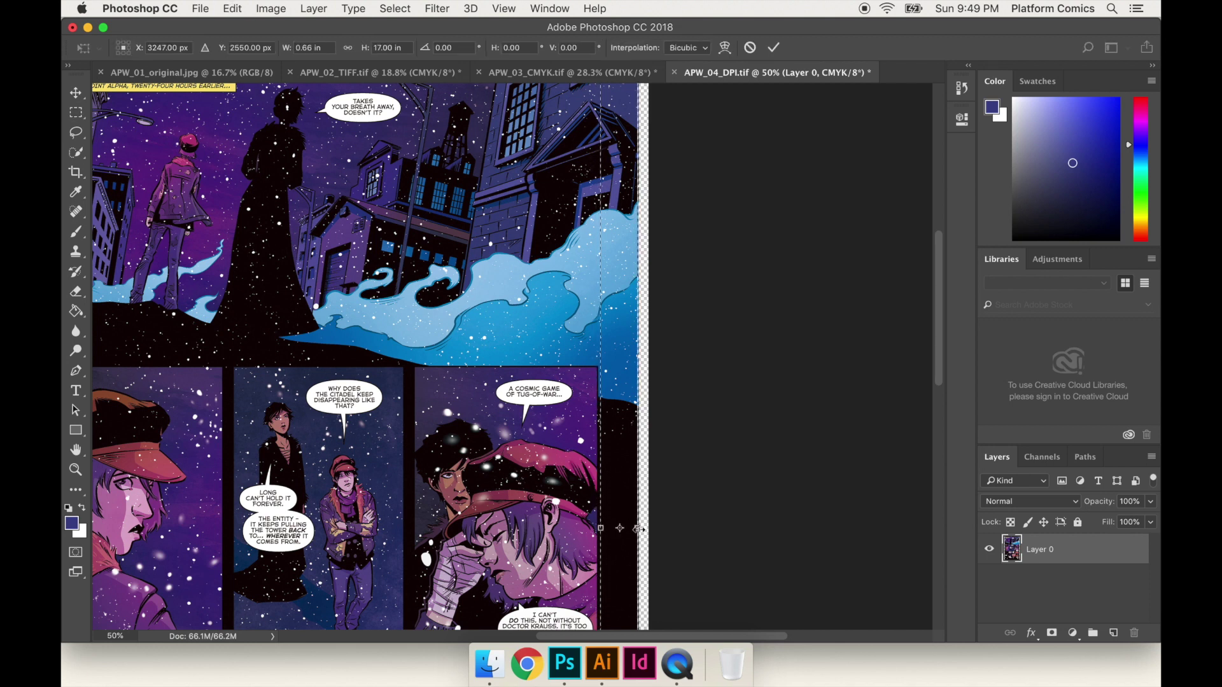
drag(638, 528, 648, 528)
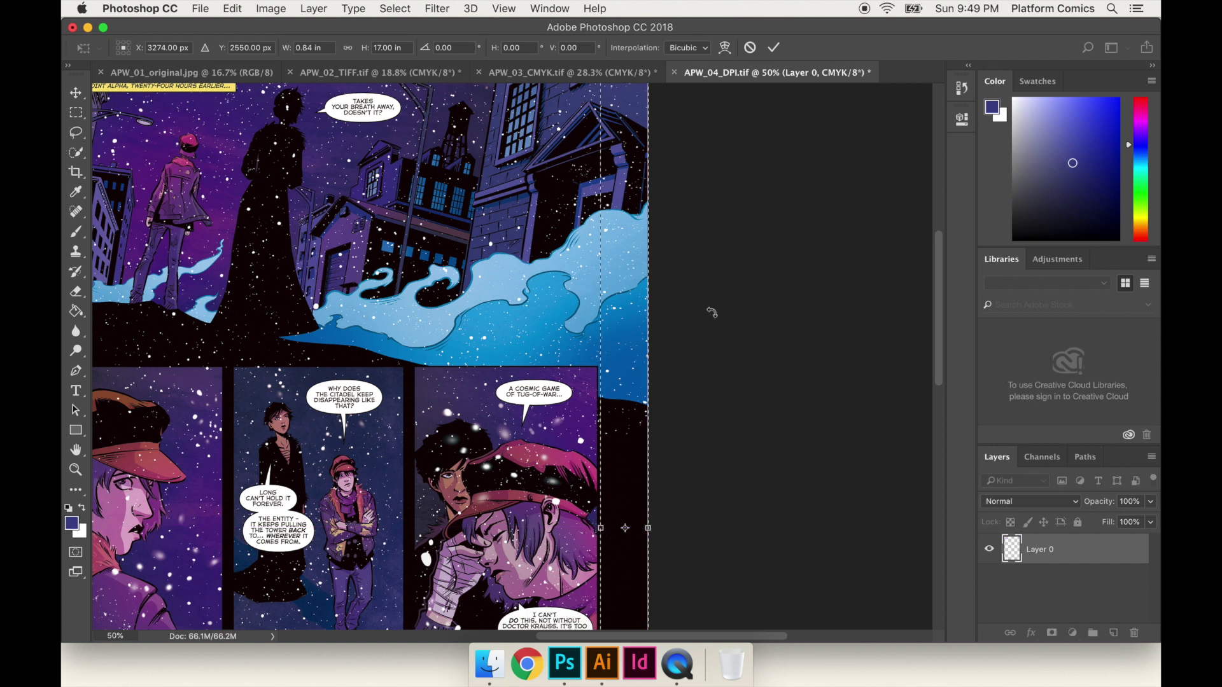
click(773, 47)
Stretch a thin strip of the left black margin outward to cover its gap, then deselect.
scroll(509, 356, up, 5)
scroll(509, 357, left, 5)
scroll(693, 246, up, 5)
scroll(692, 246, left, 4)
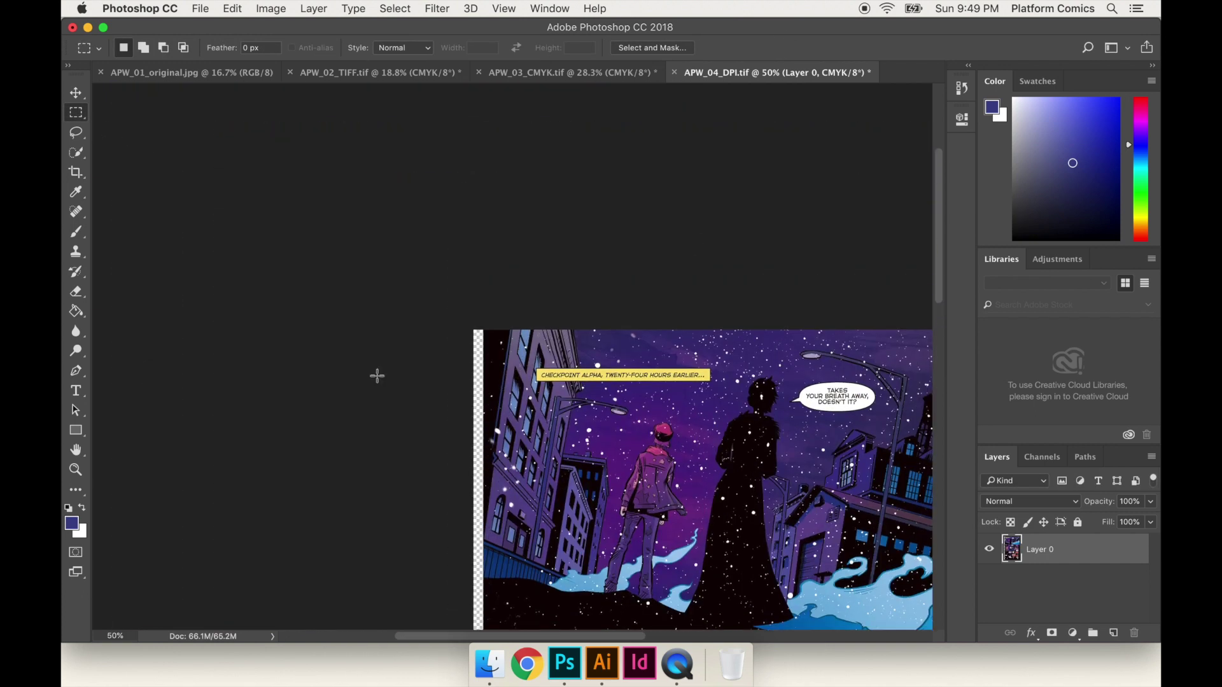
scroll(376, 375, down, 4)
scroll(376, 375, right, 1)
drag(500, 199, 469, 592)
key(ctrl+t)
key(ctrl+plus)
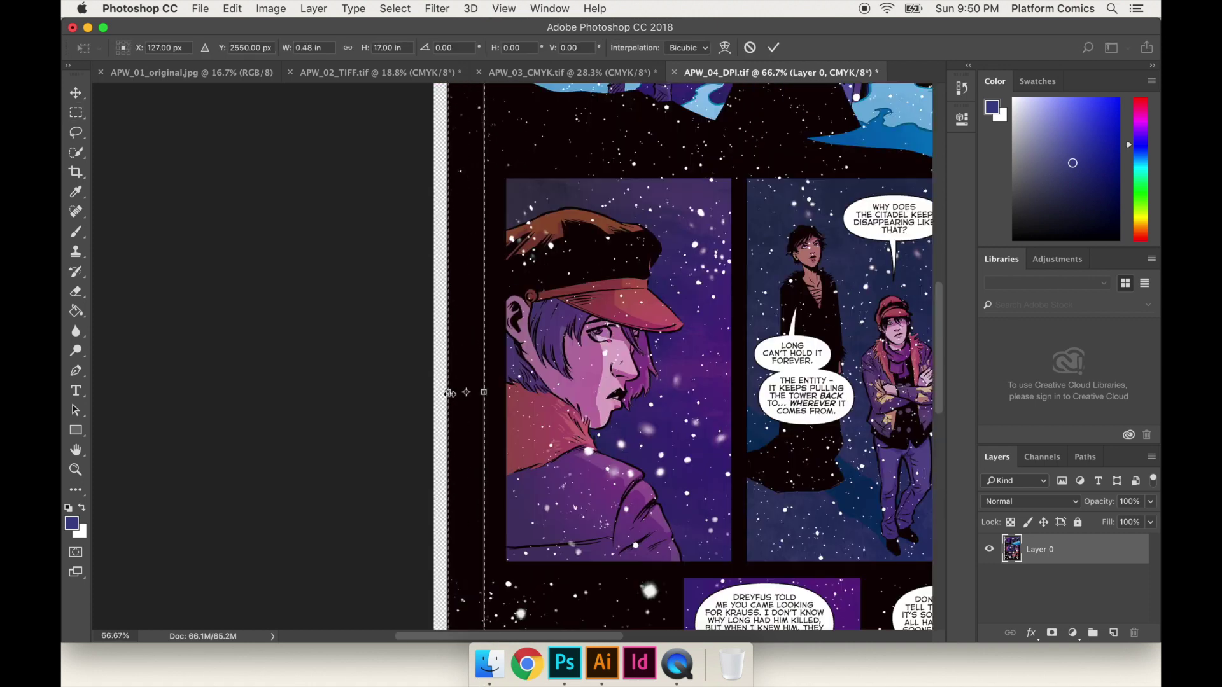
drag(449, 392, 432, 394)
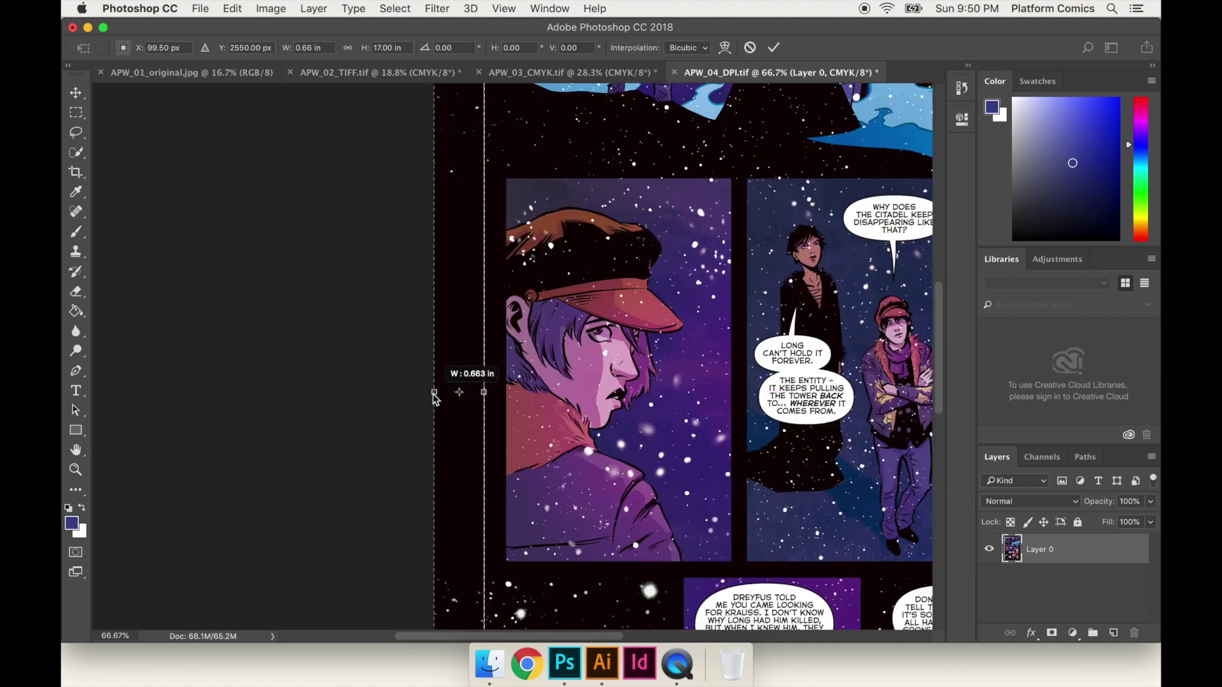
click(773, 48)
key(ctrl+d)
key(ctrl+minus)
key(ctrl+minus)
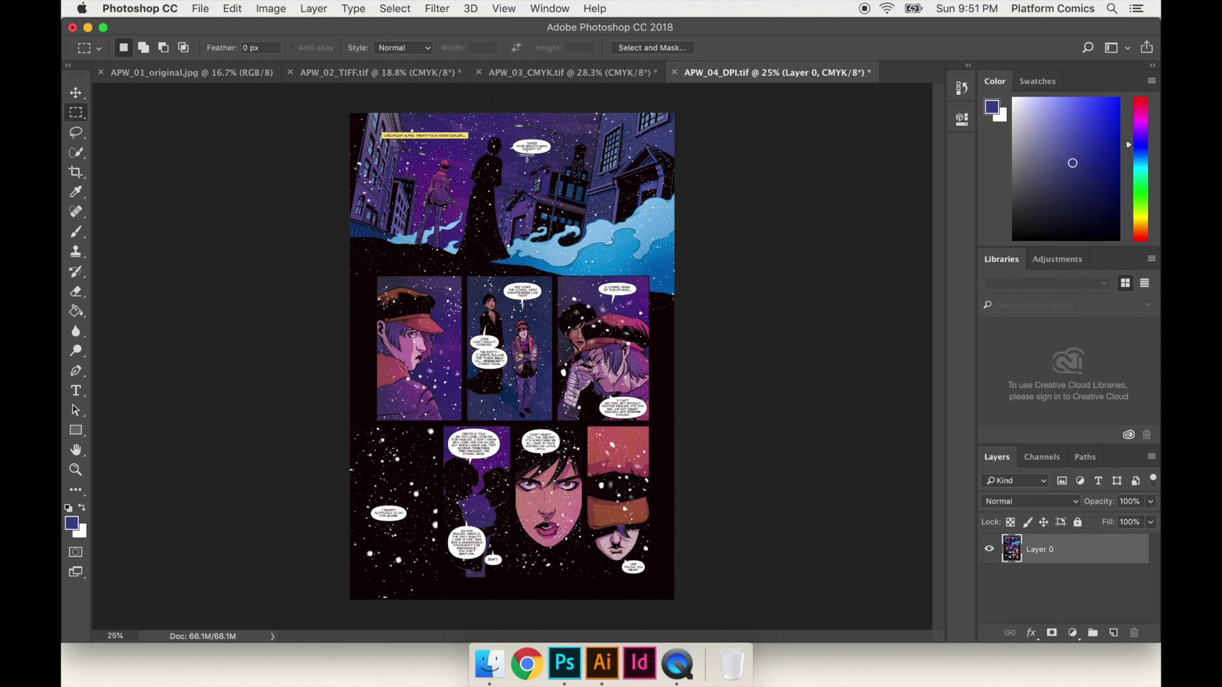
key(ctrl+plus)
scroll(527, 154, up, 1)
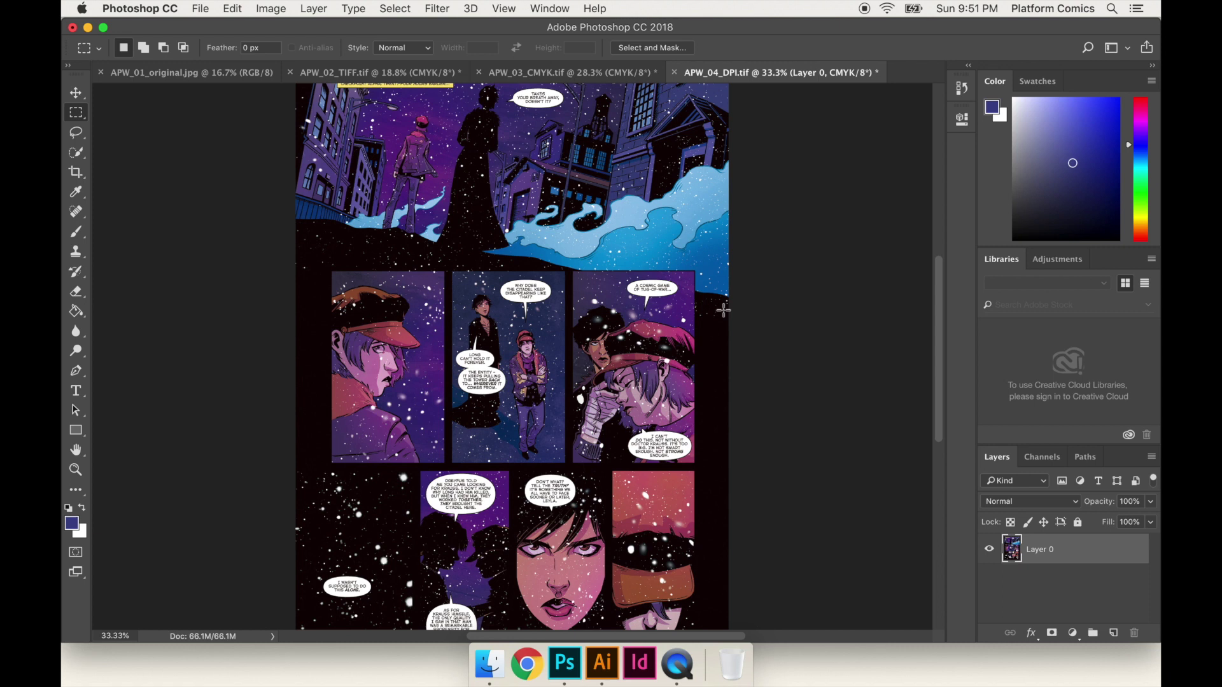
key(ctrl+plus)
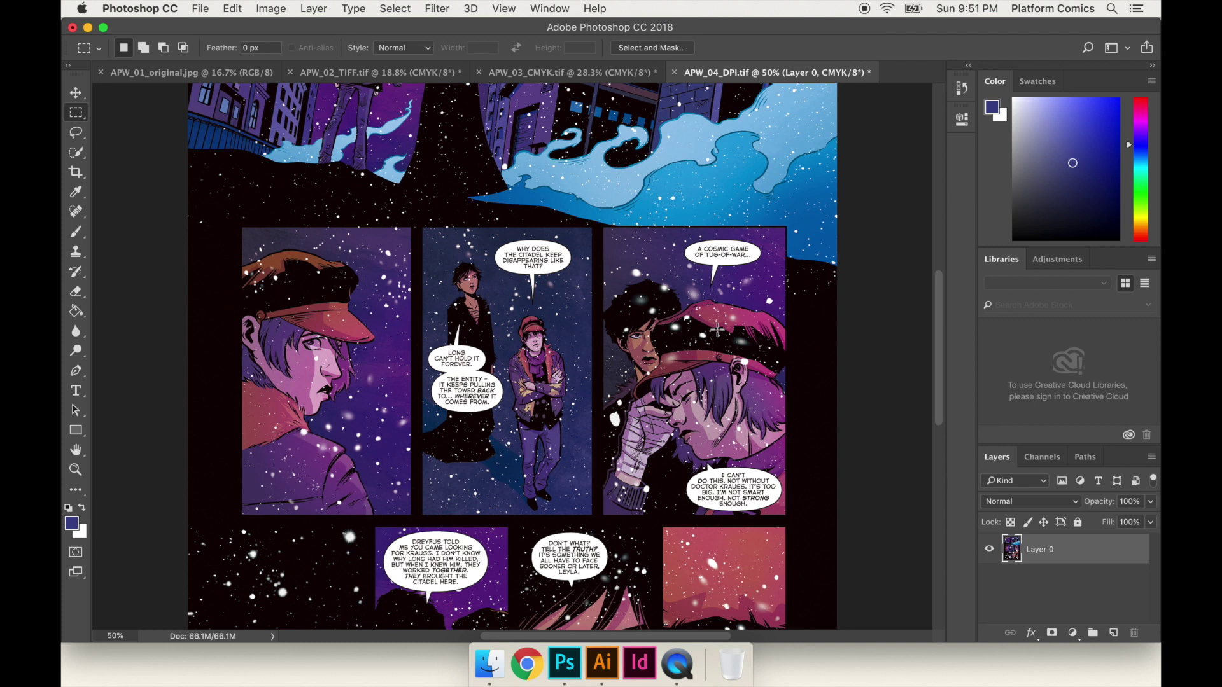
scroll(717, 329, down, 5)
key(super+minus)
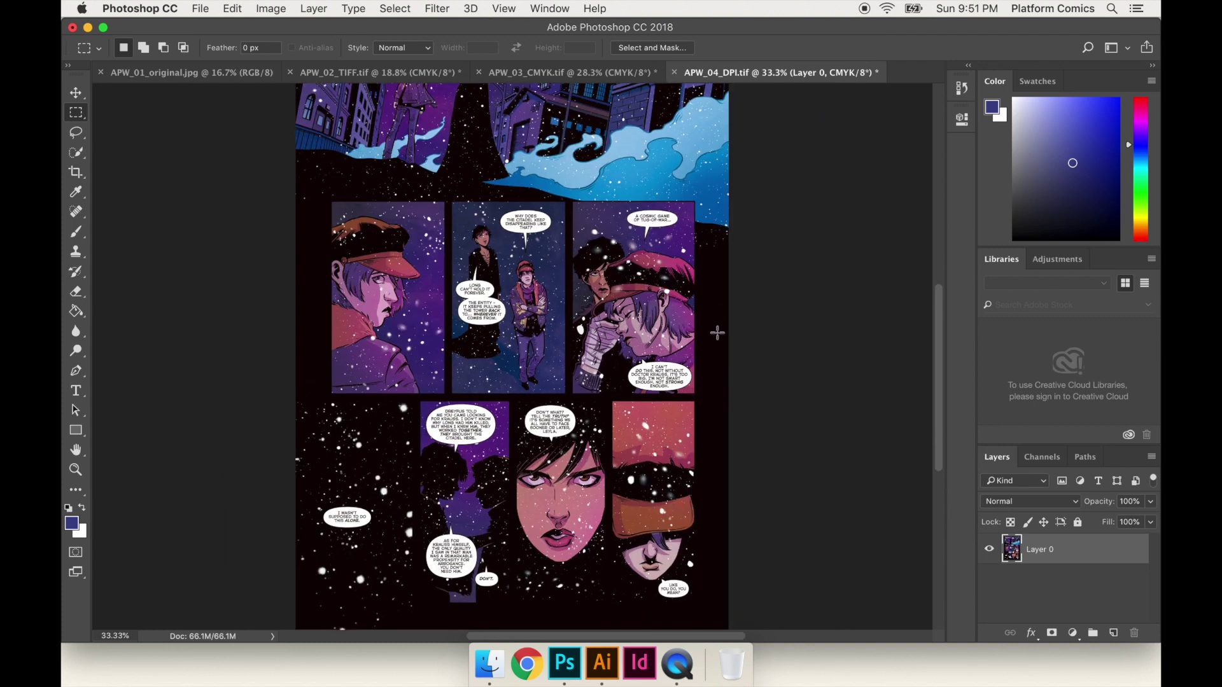
scroll(717, 332, up, 5)
key(super+plus)
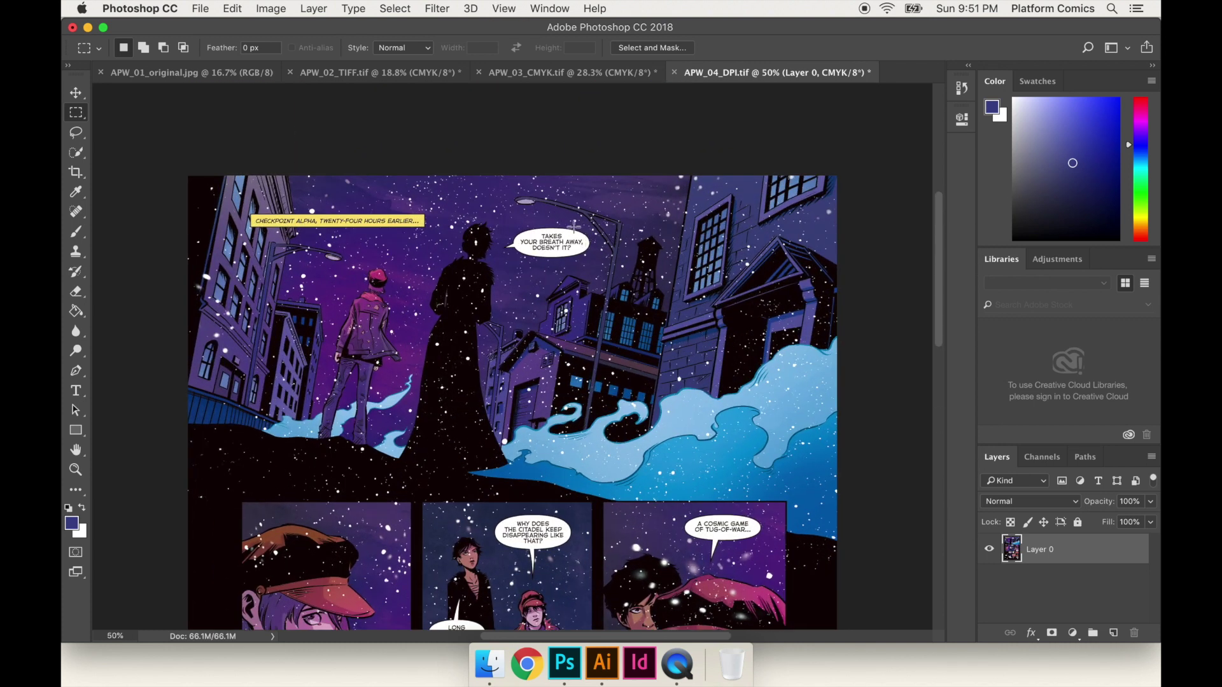
scroll(574, 226, up, 3)
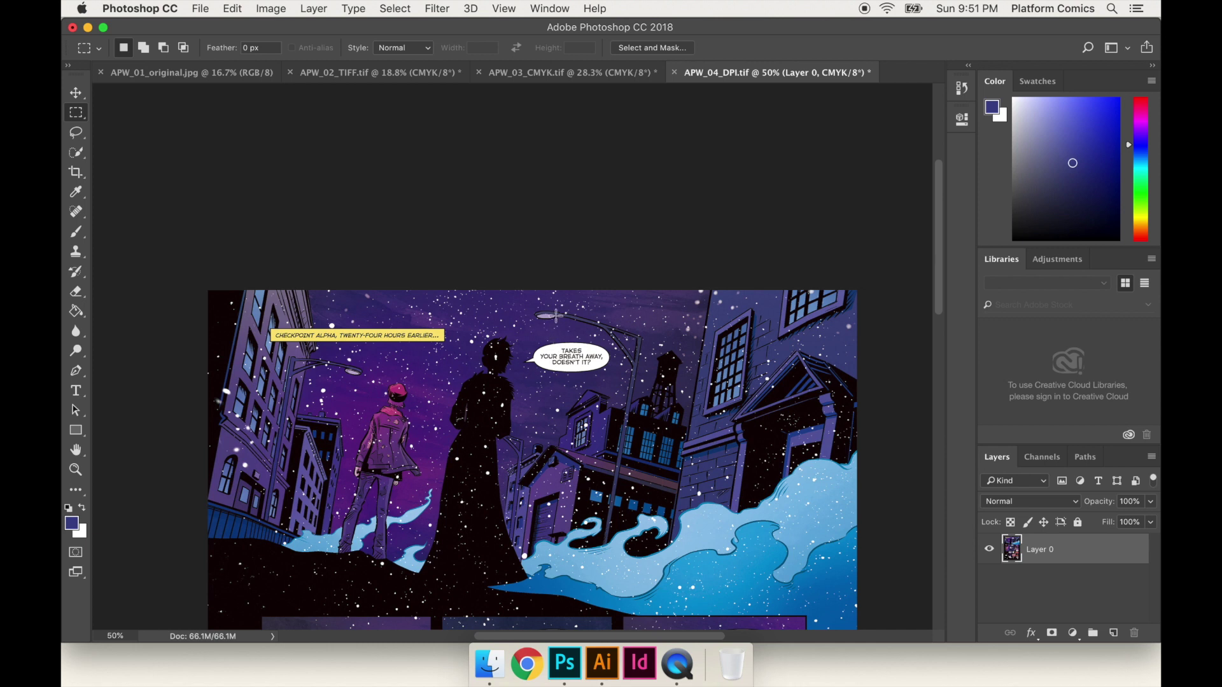
drag(208, 291, 869, 301)
click(570, 310)
scroll(871, 489, down, 3)
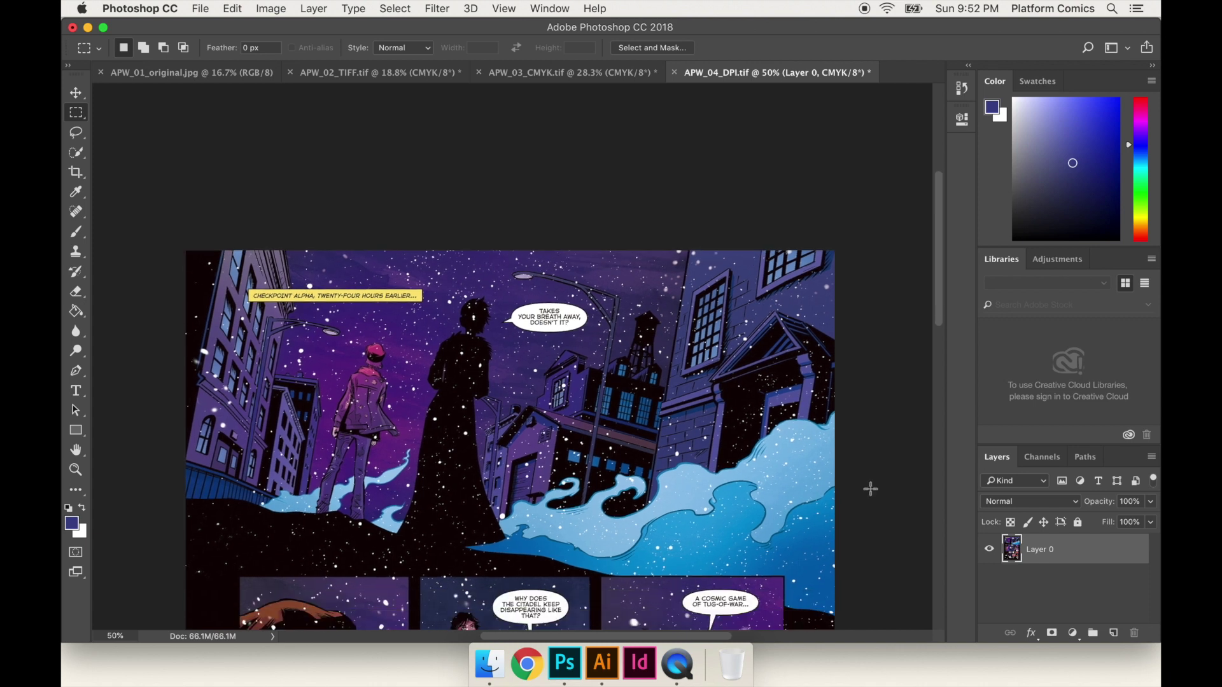
scroll(831, 480, left, 2)
scroll(805, 493, down, 5)
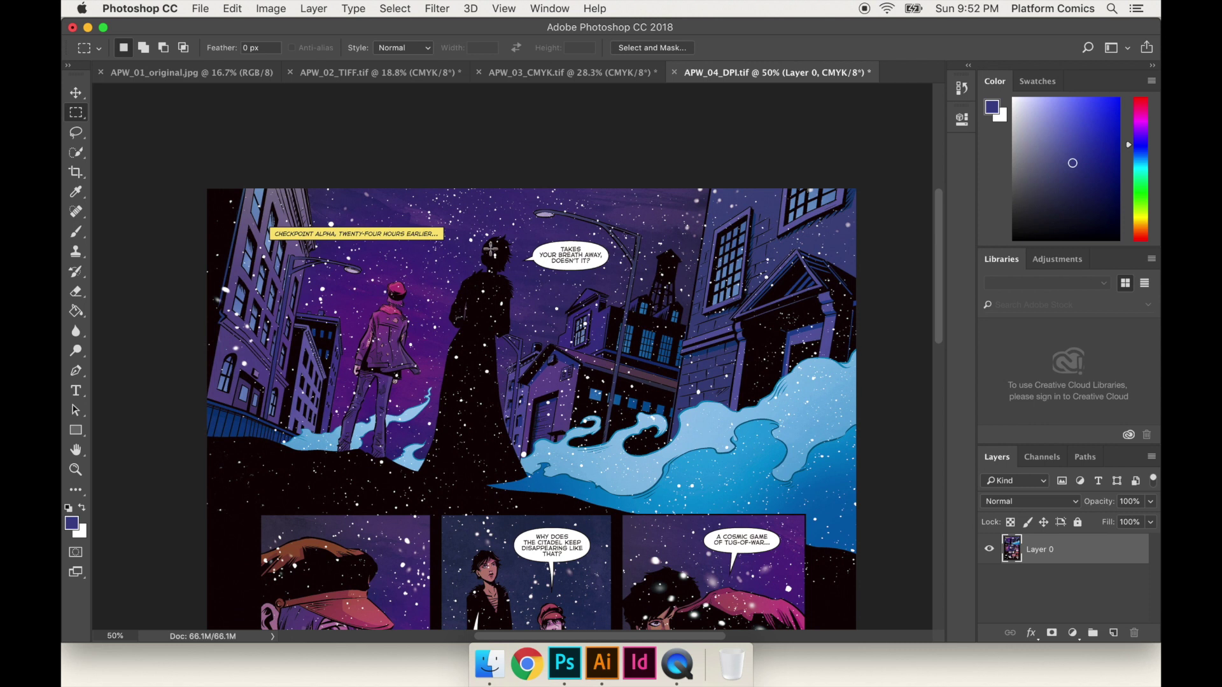
scroll(558, 420, down, 8)
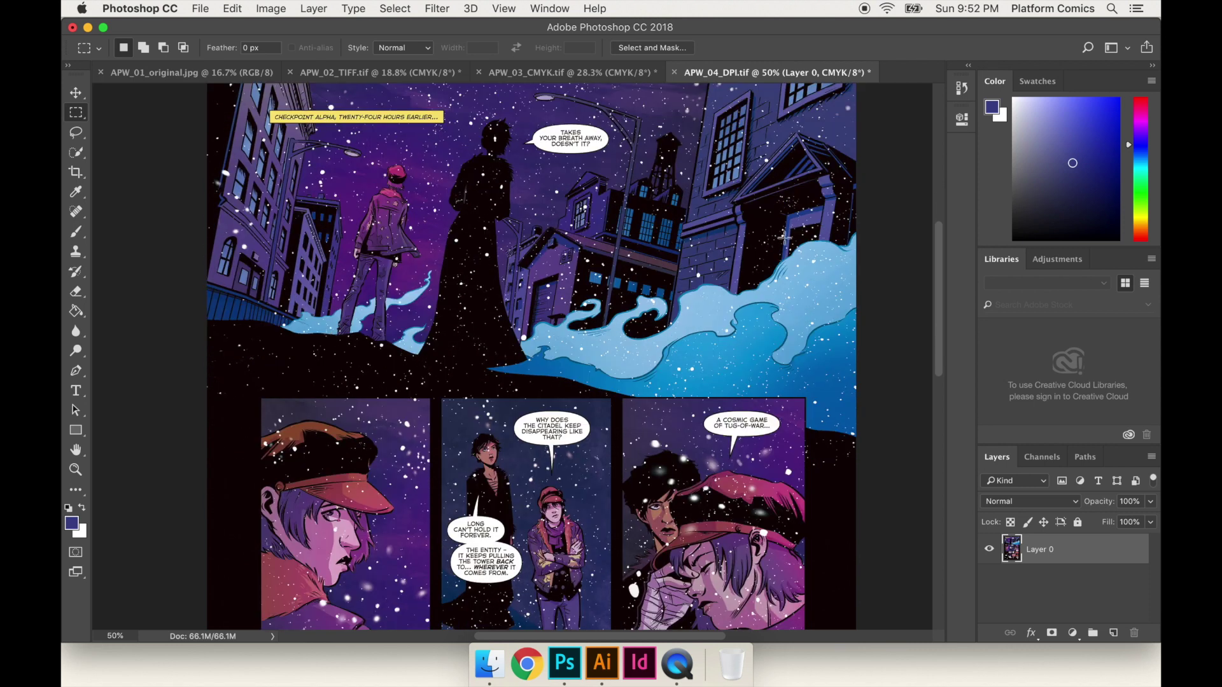
scroll(786, 467, down, 15)
key(super+minus)
scroll(742, 358, down, 6)
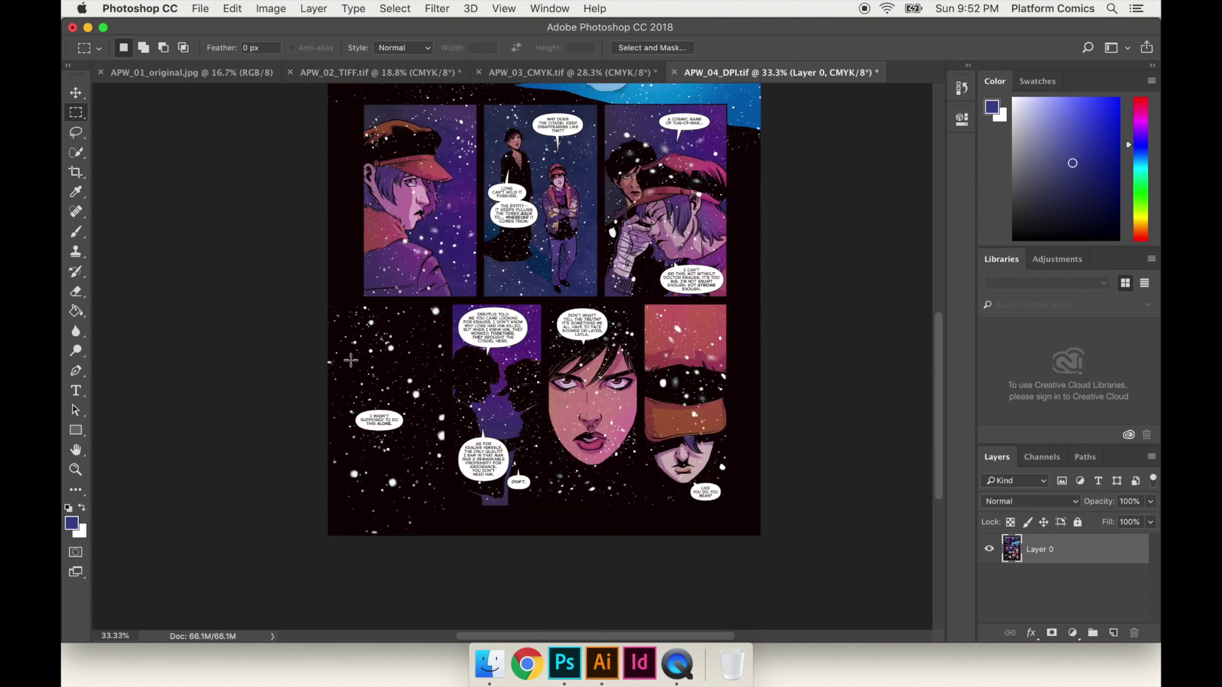
scroll(344, 312, up, 5)
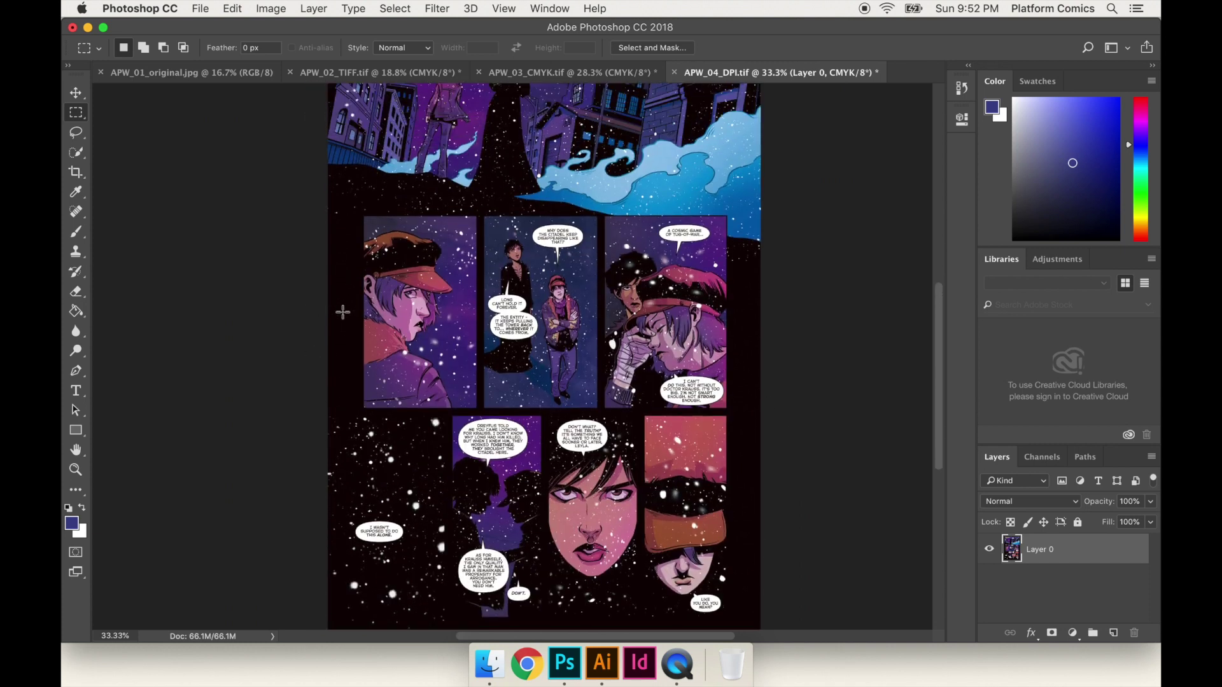
scroll(344, 312, up, 3)
key(super+equal)
key(super+equal)
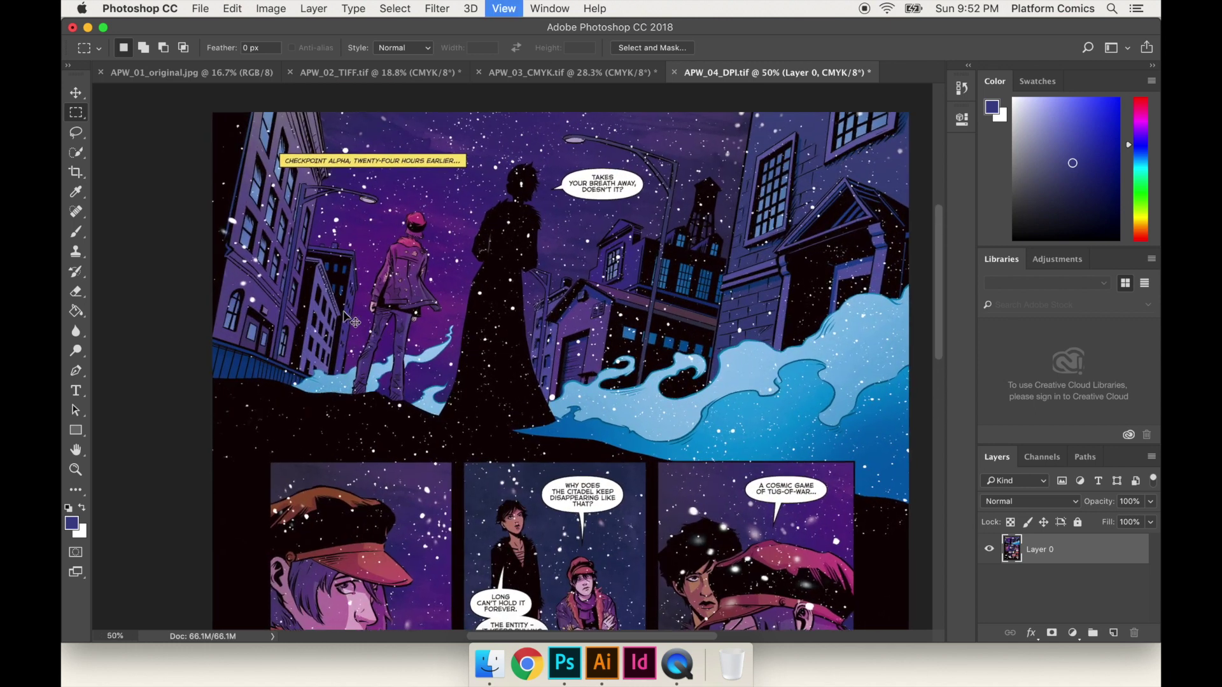
scroll(565, 334, right, 3)
scroll(565, 334, up, 5)
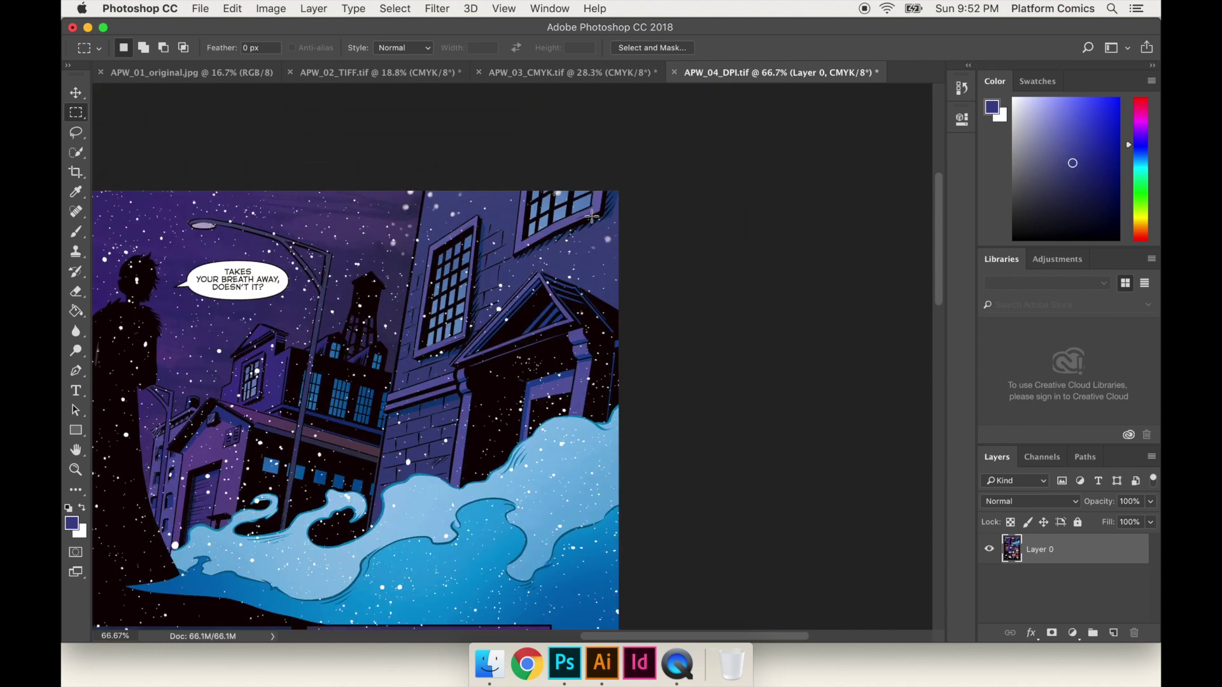
scroll(516, 283, left, 5)
scroll(516, 282, down, 2)
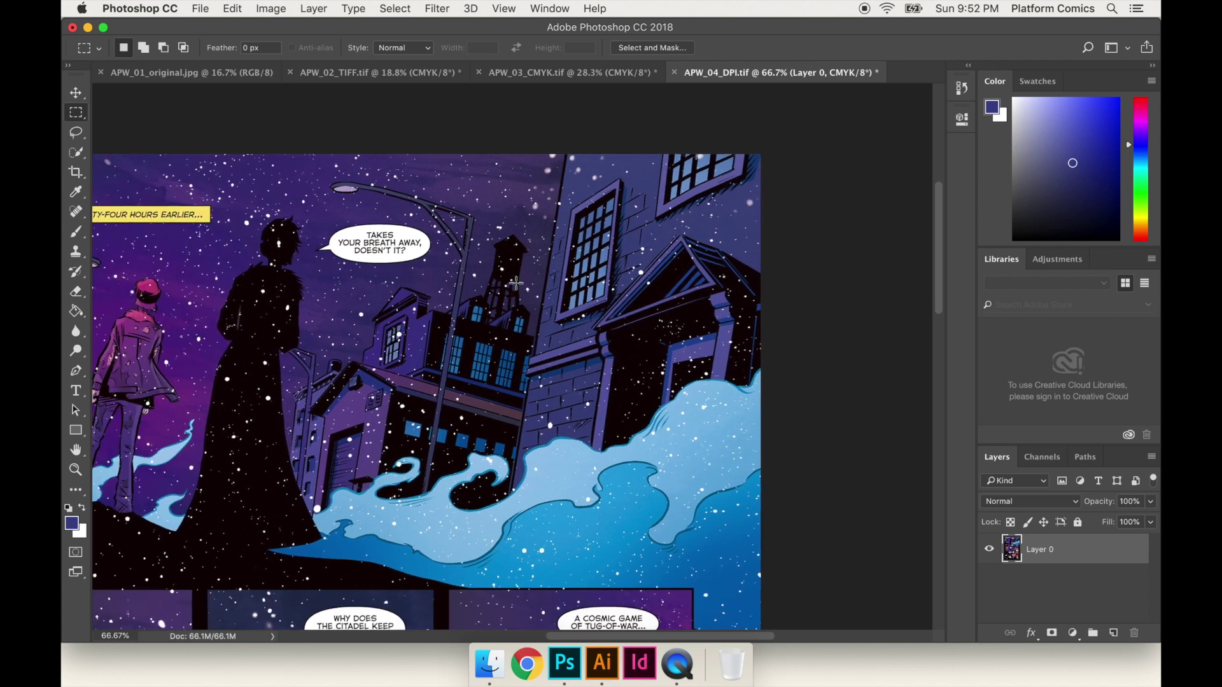
scroll(516, 283, left, 3)
scroll(516, 282, down, 1)
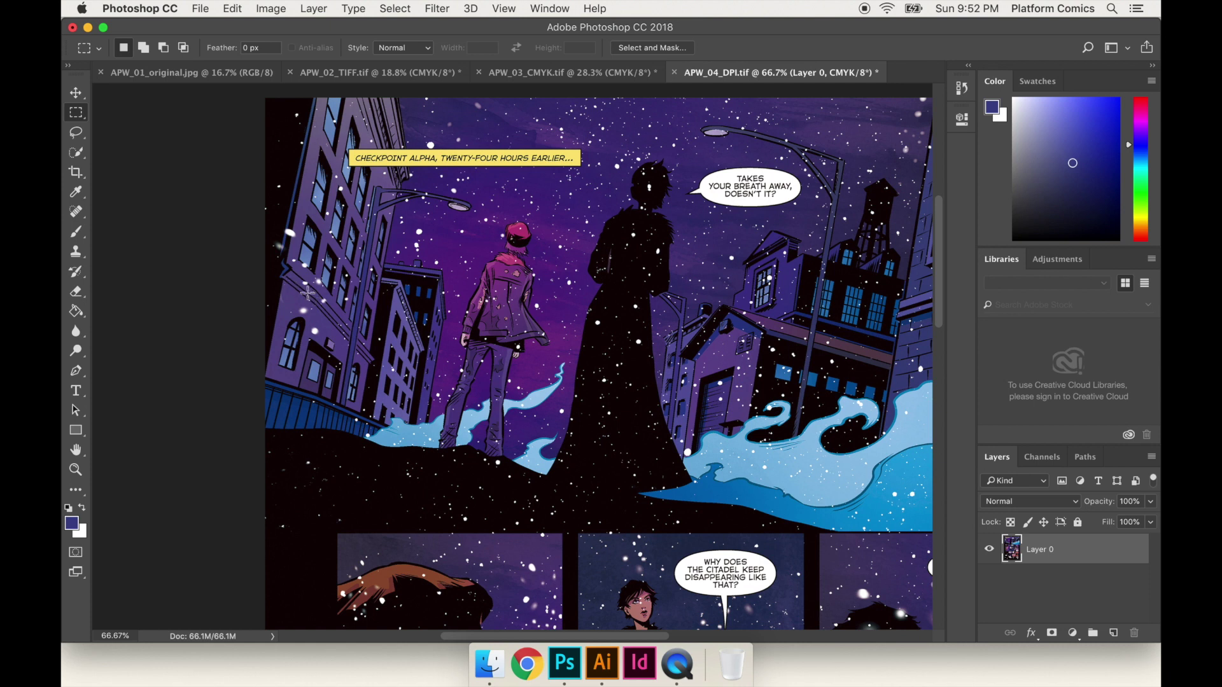
scroll(314, 295, up, 1)
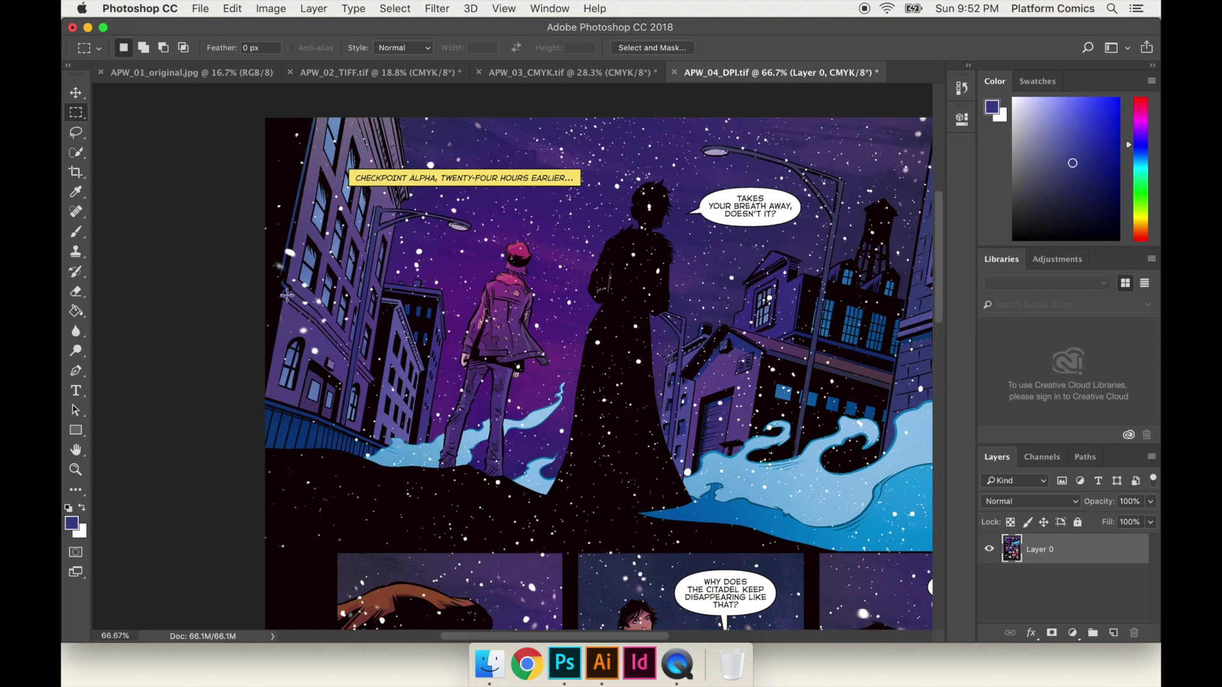
key(super+z)
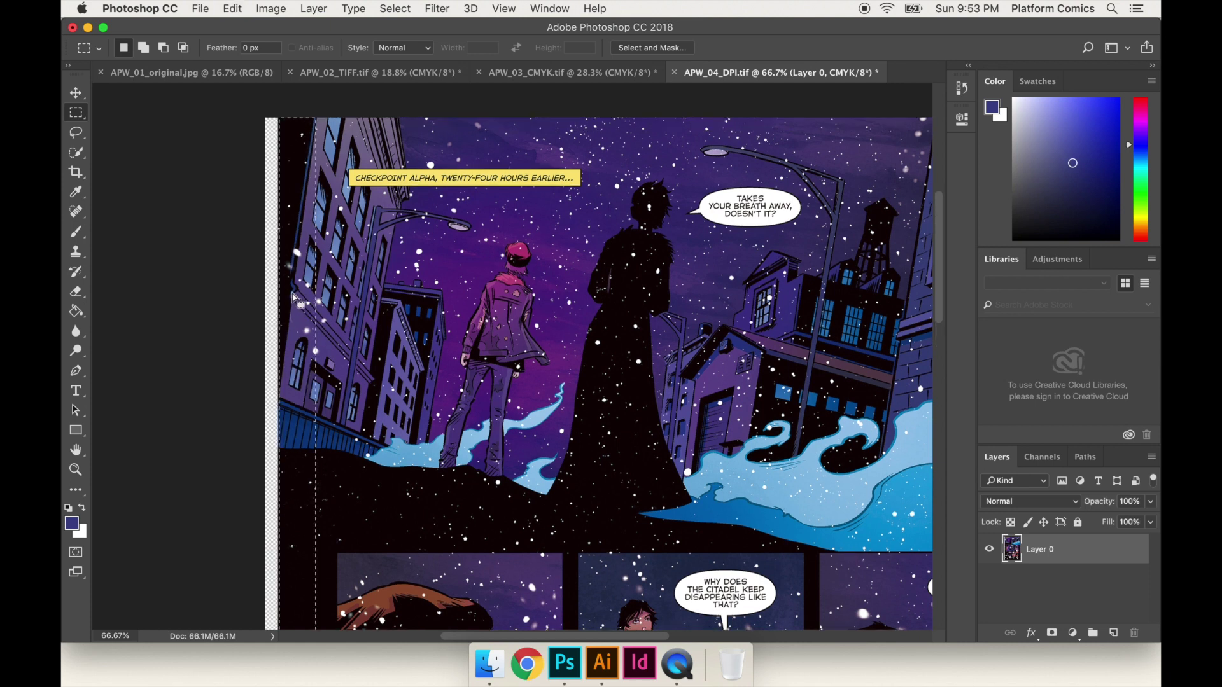
key(super+z)
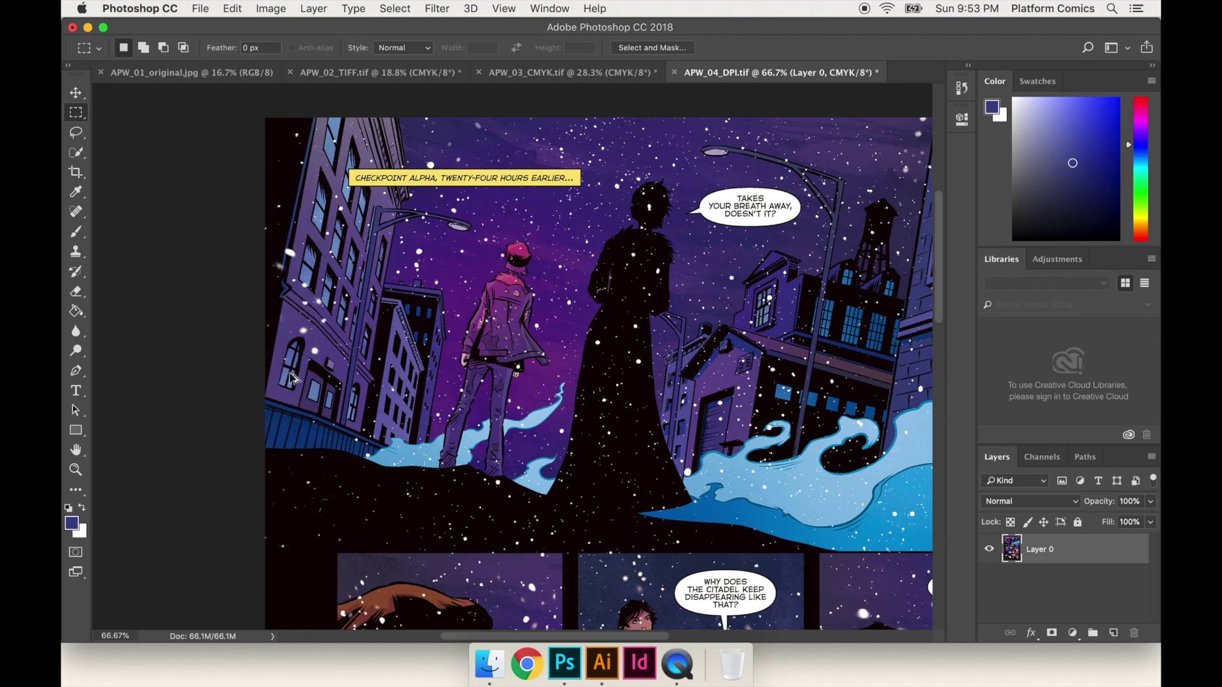
key(super+z)
key(super+d)
key(super+minus)
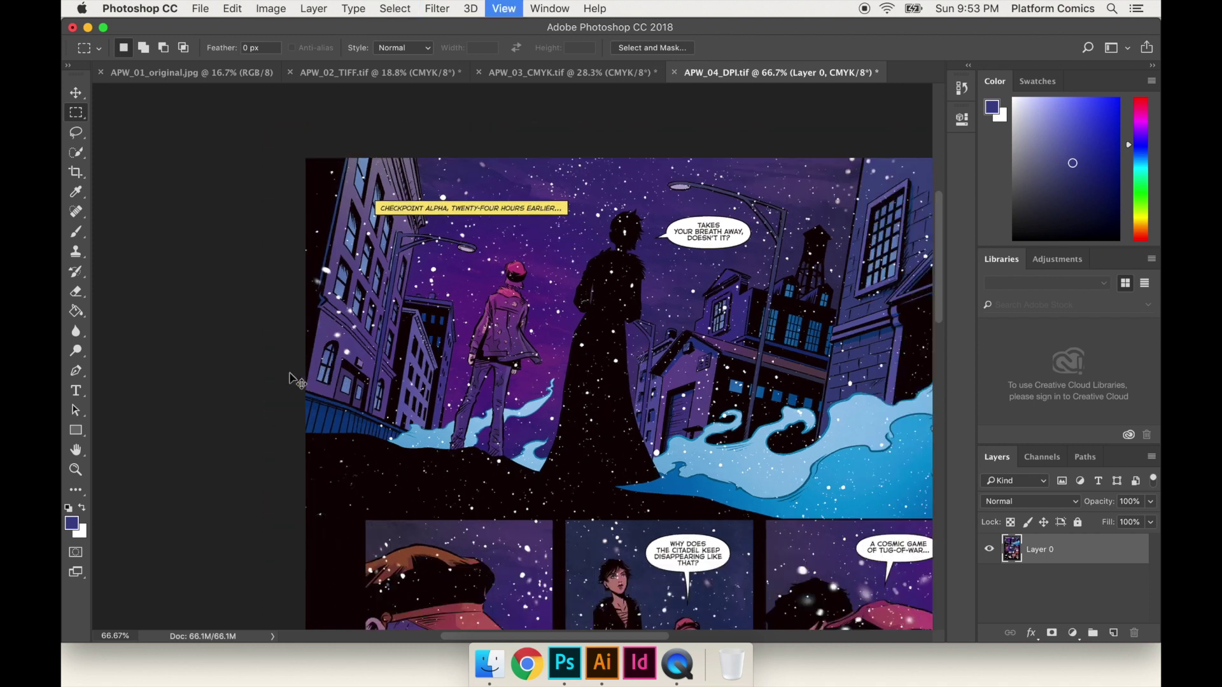
scroll(290, 373, right, 2)
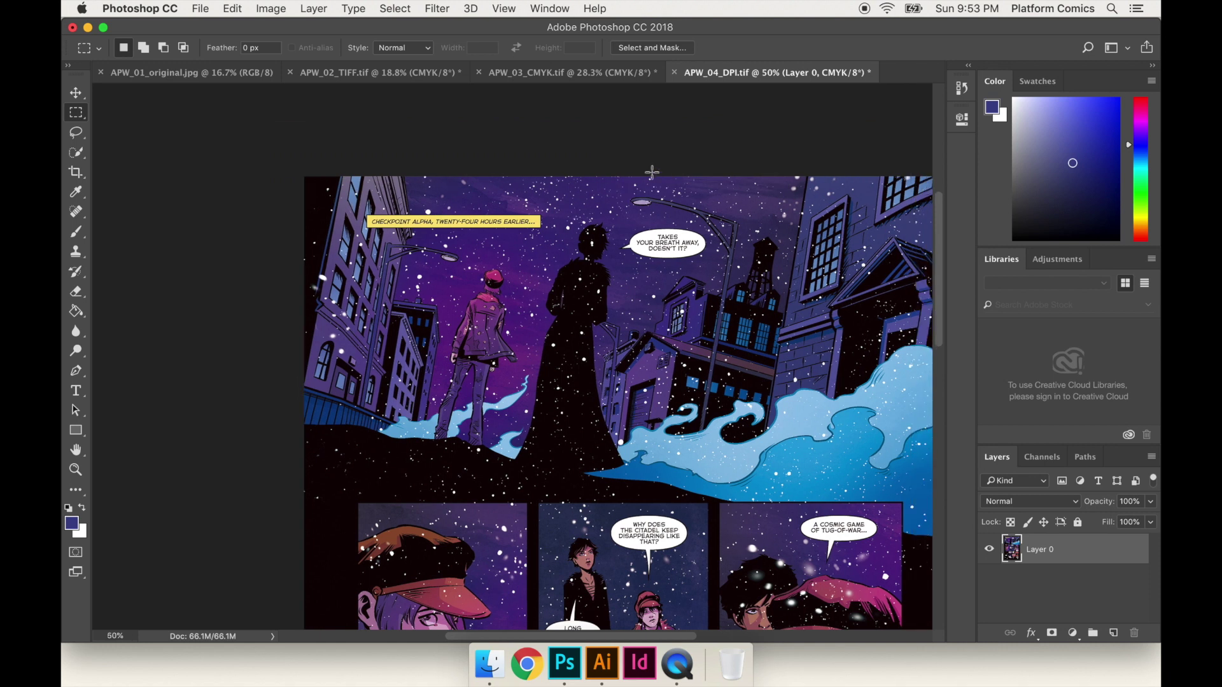
scroll(612, 306, right, 3)
scroll(680, 336, right, 2)
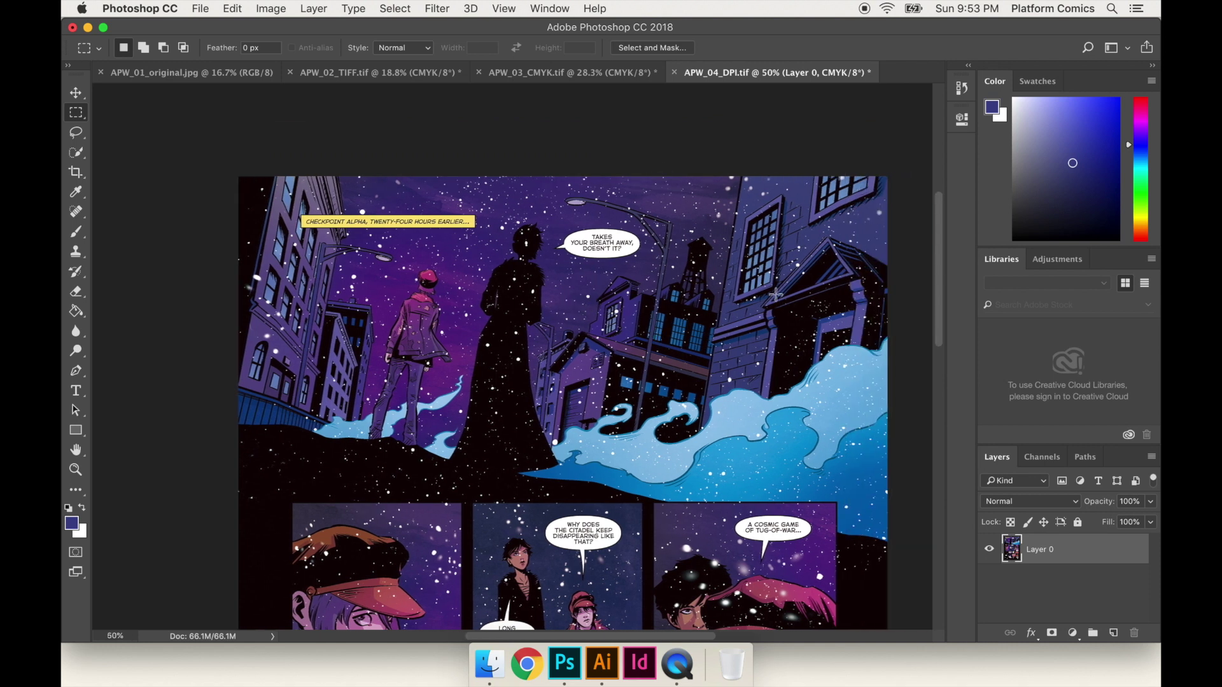
key(super+minus)
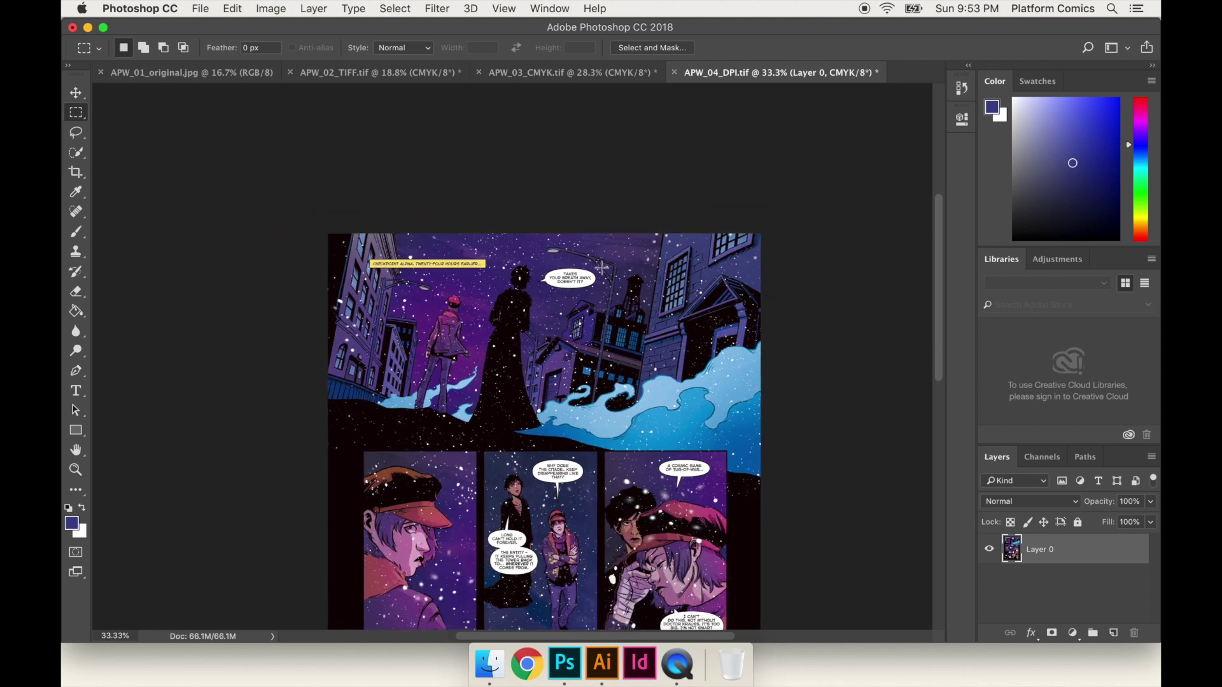
key(super+minus)
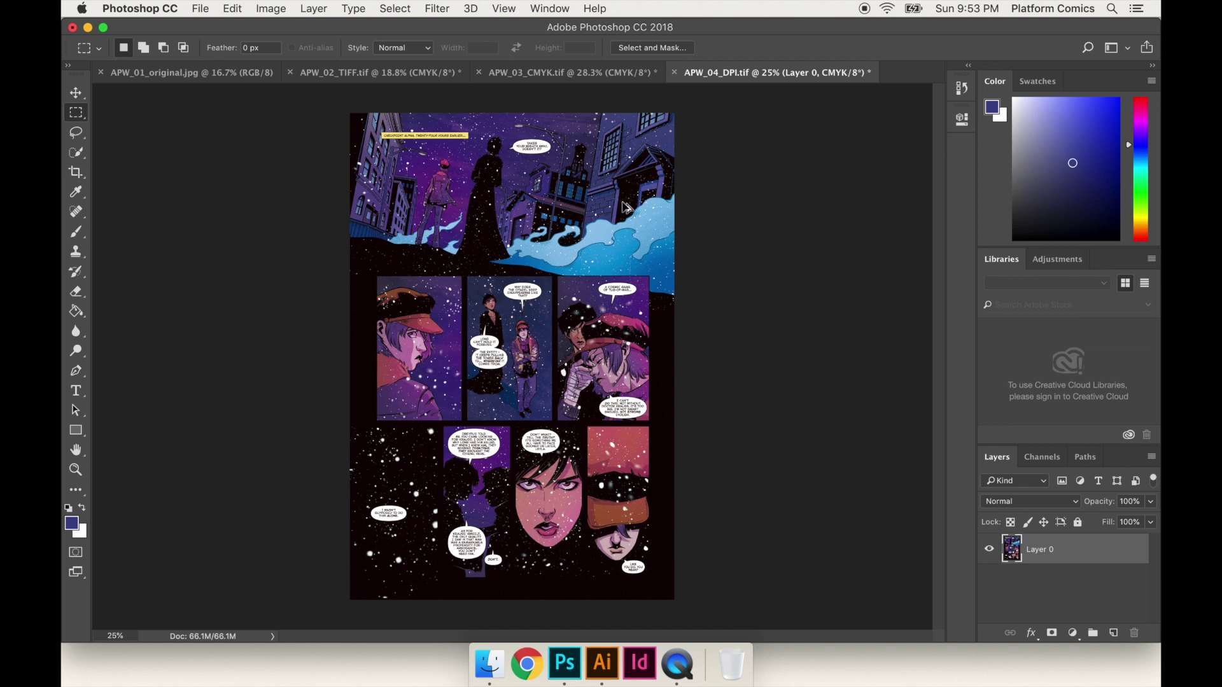
key(super+alt+i)
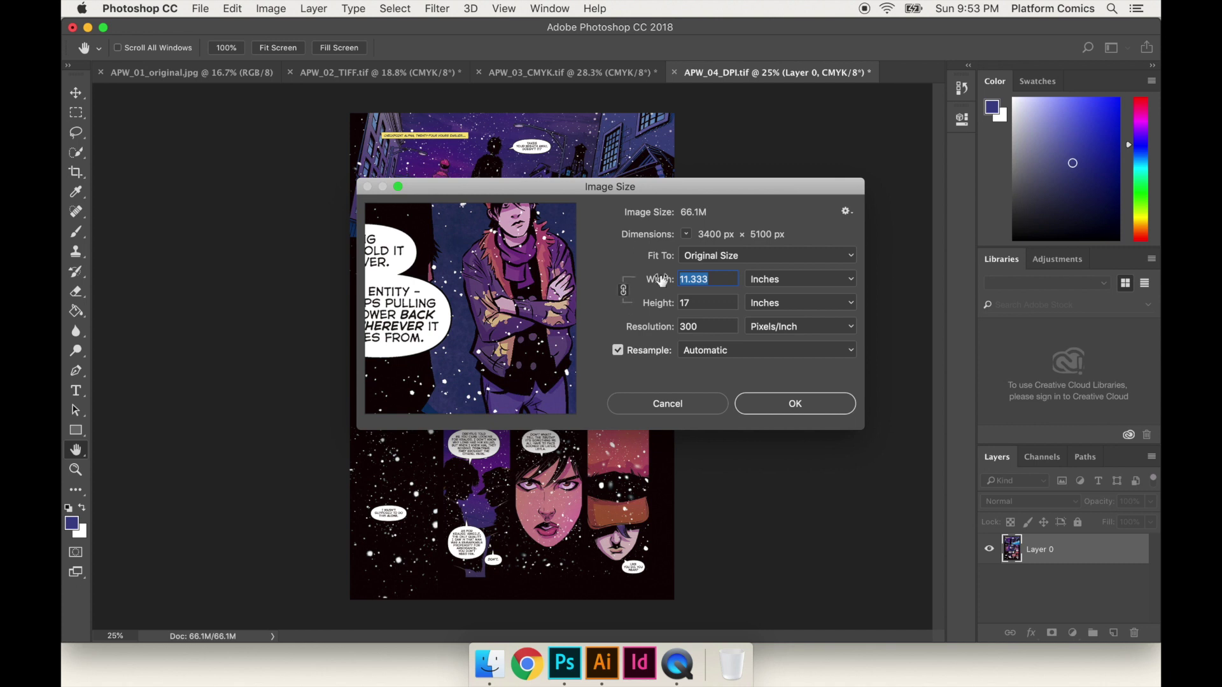
Resize to 11 in wide (16.5 in, 3300 × 4950 px at 300 ppi) and recheck the size.
text(11)
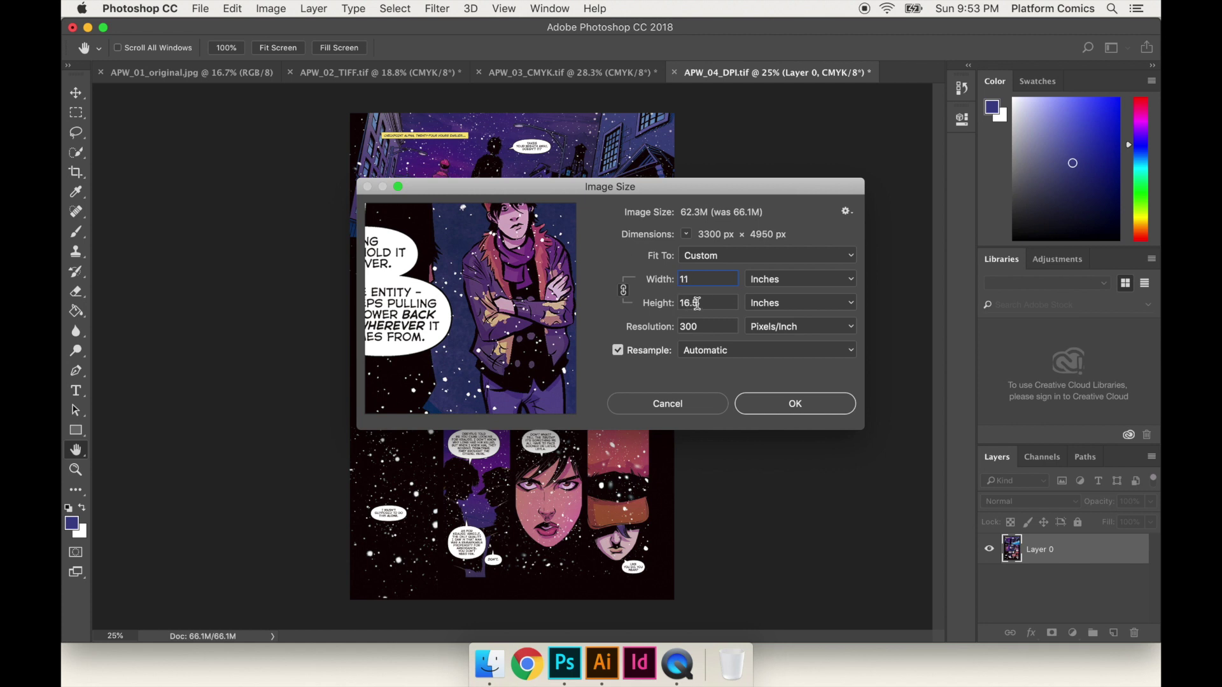
click(788, 403)
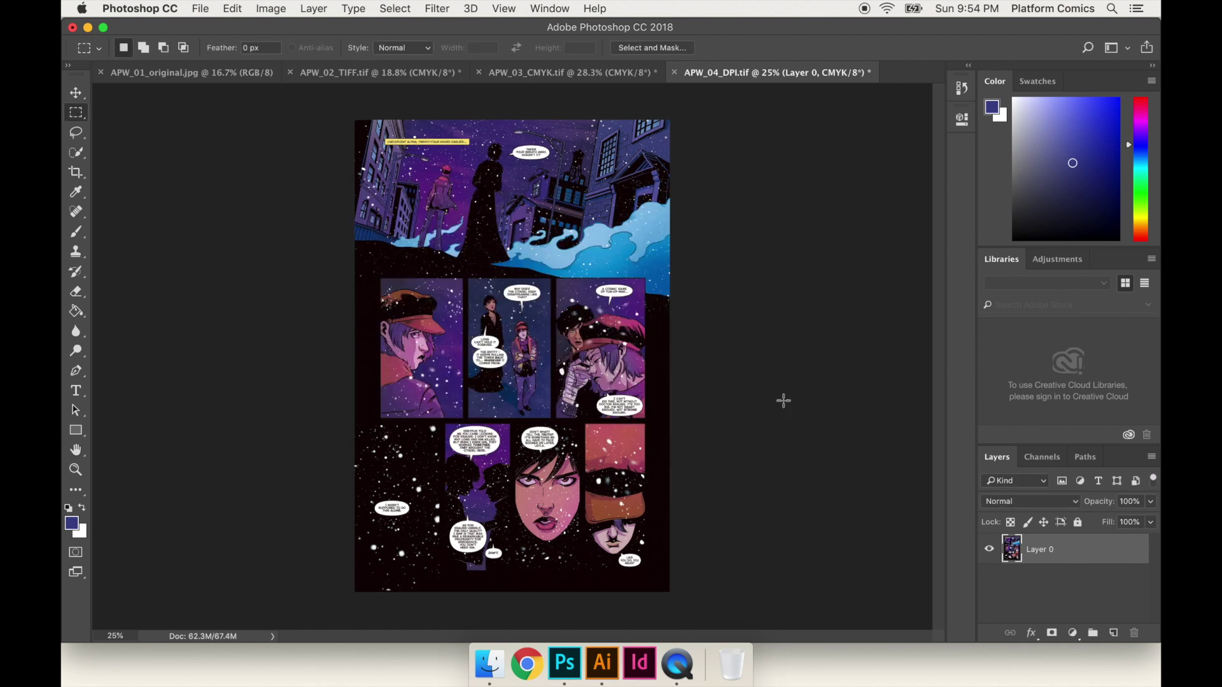
key(super+alt+i)
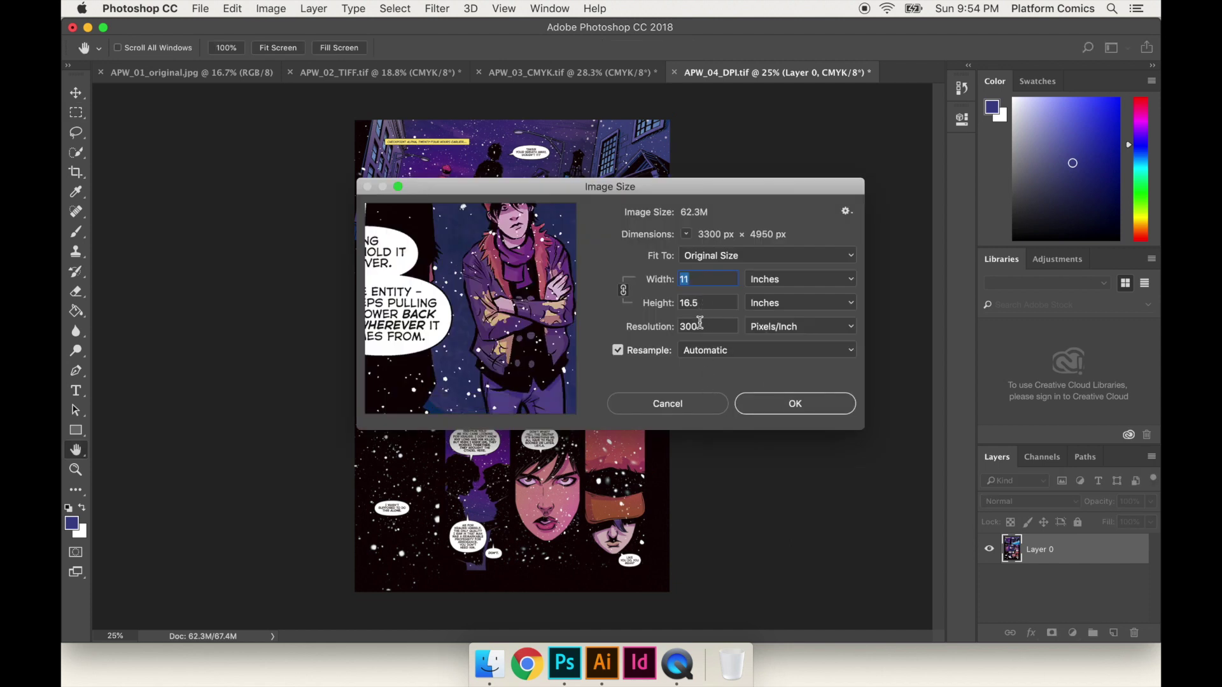
click(691, 396)
key(m)
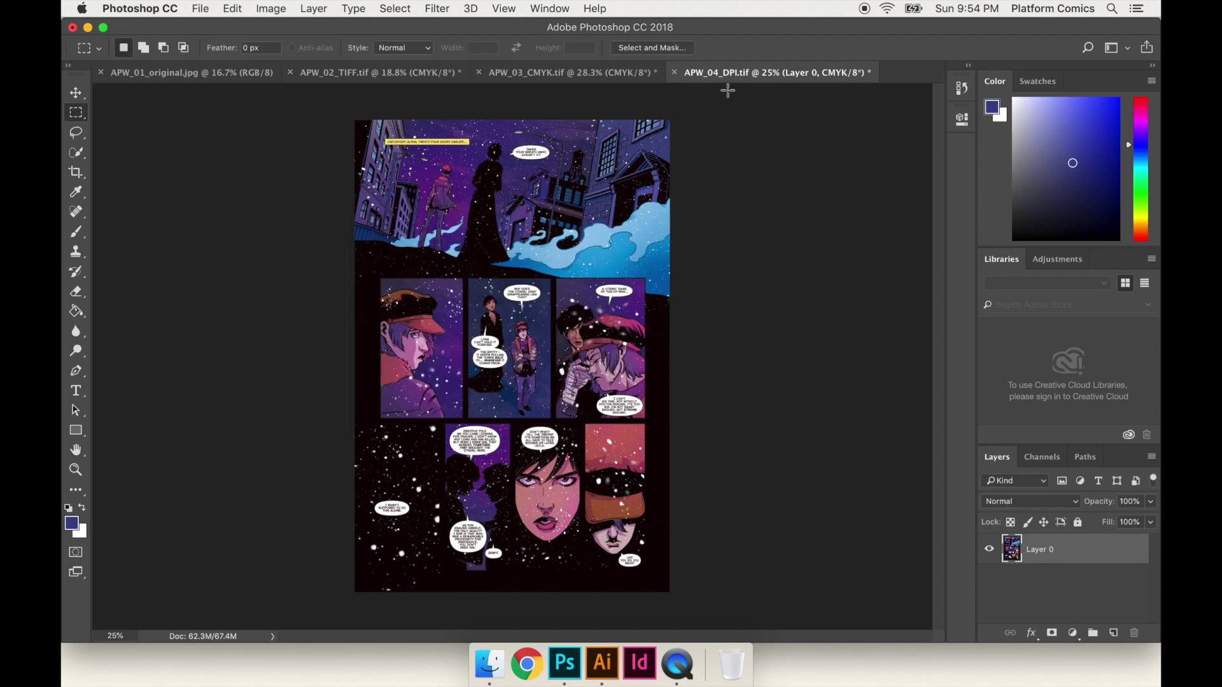
Save a flattened, layerless LZW TIFF copy named APW_05_CROP.tif.
key(super+shift+s)
key(Right)
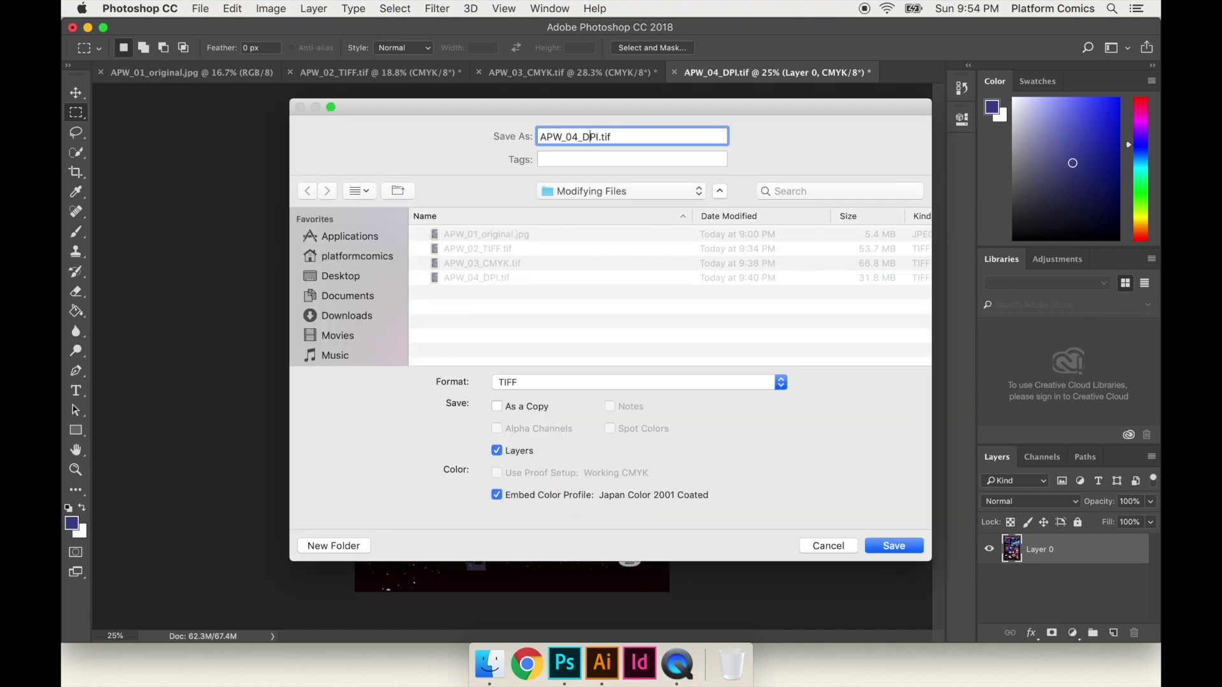
key(Left)
key(Left)
key(Left)
key(Left)
key(BackSpace)
text(5)
key(BackSpace)
key(BackSpace)
text(CROP)
click(497, 451)
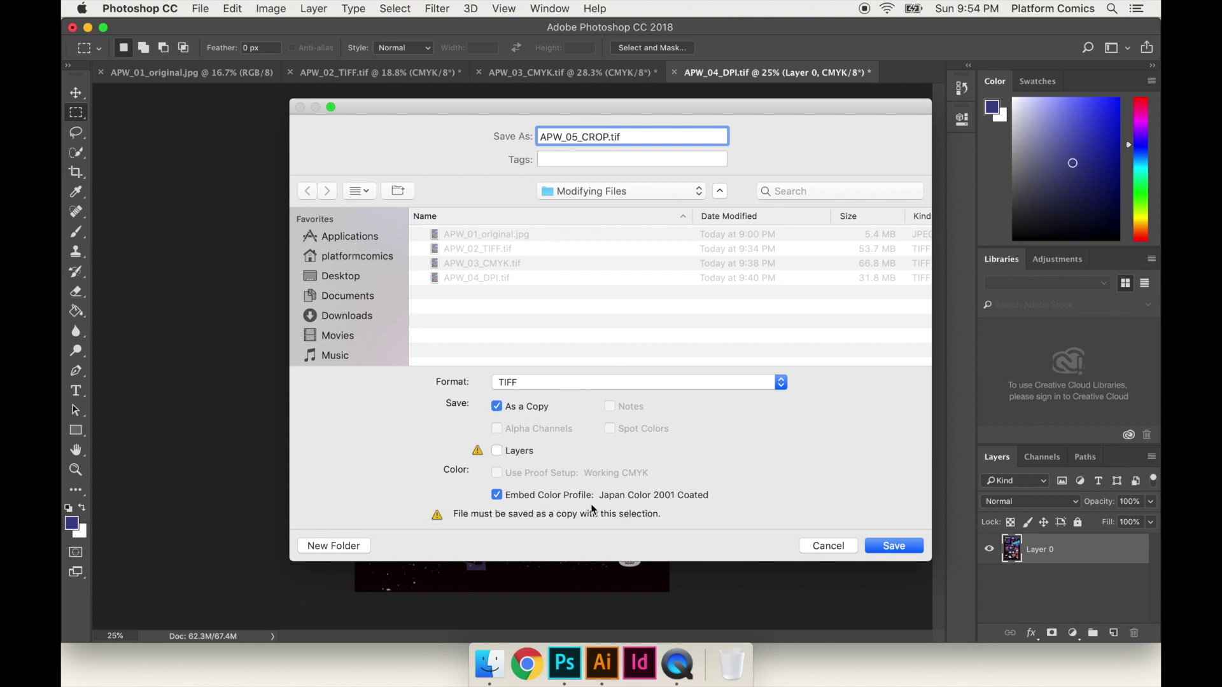
key(Return)
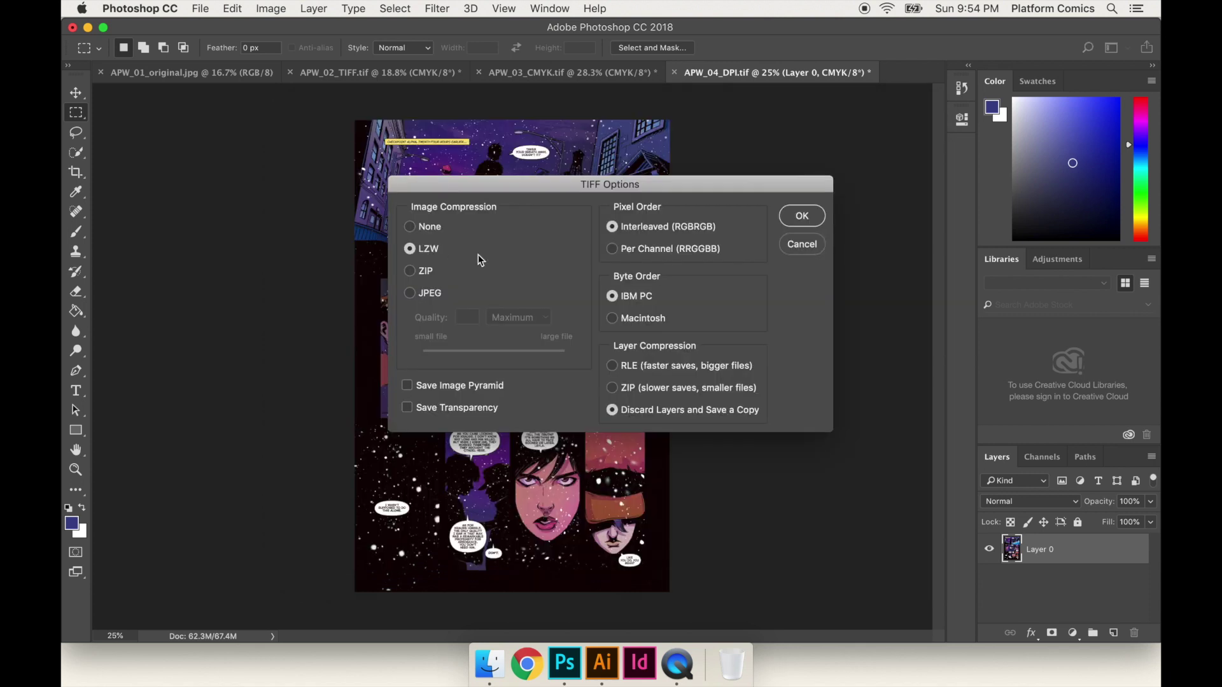
click(801, 216)
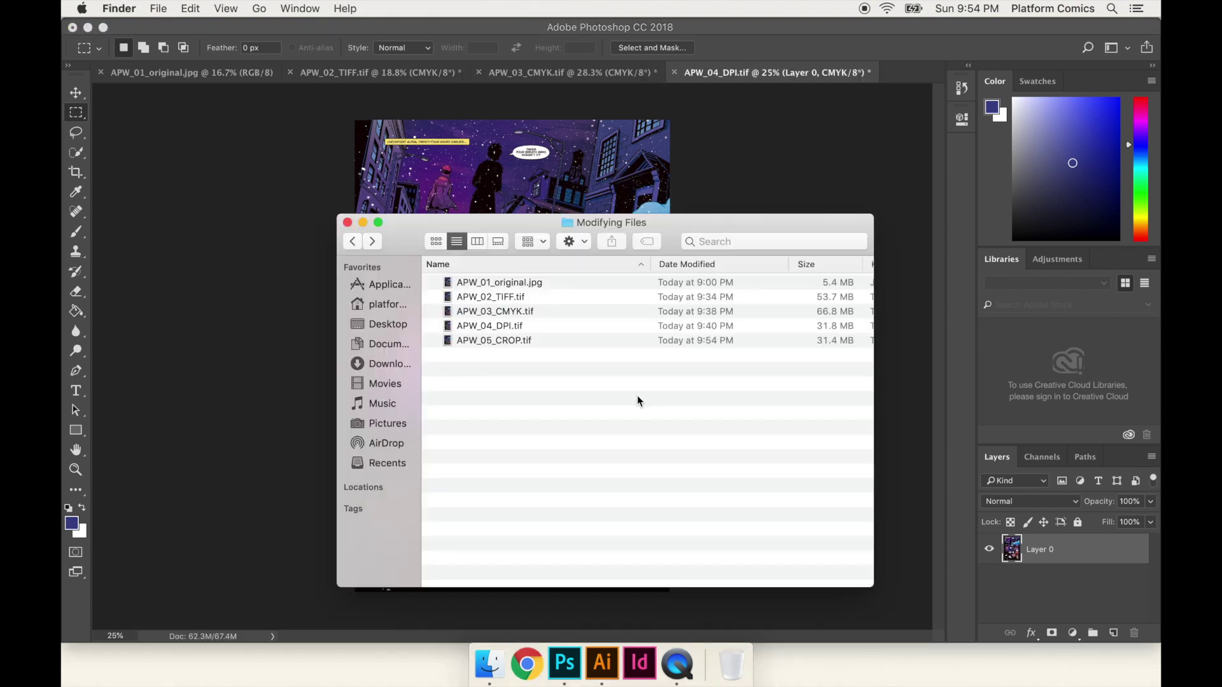
click(793, 341)
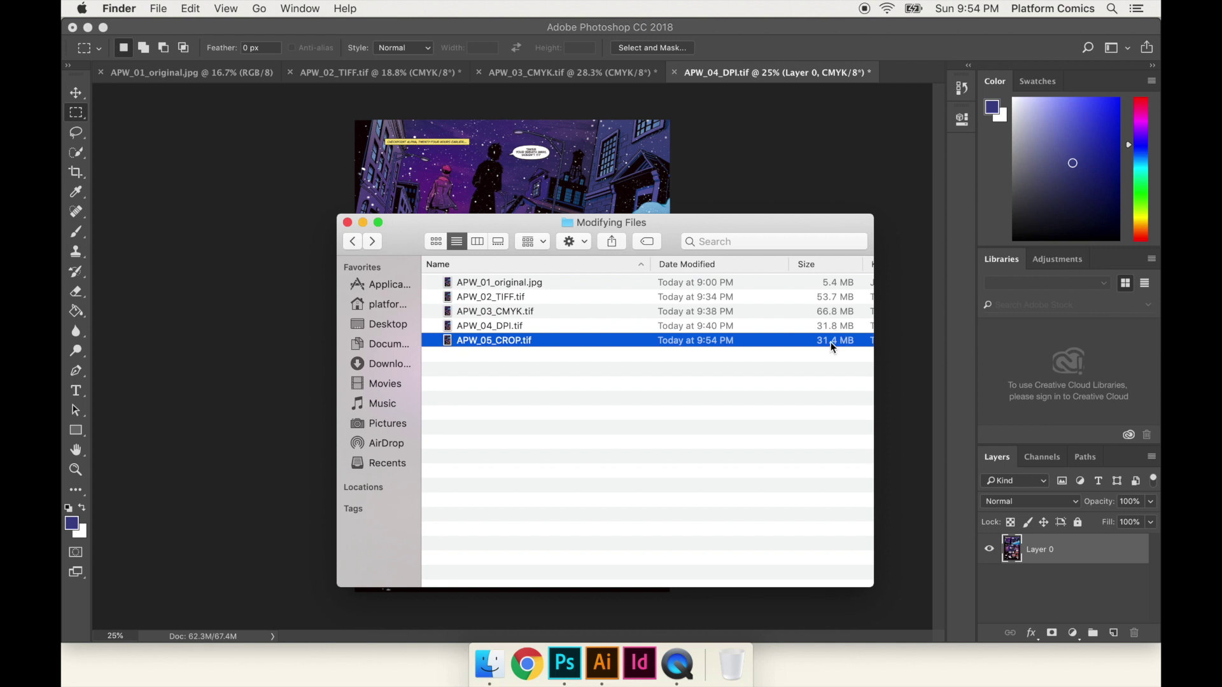
click(628, 369)
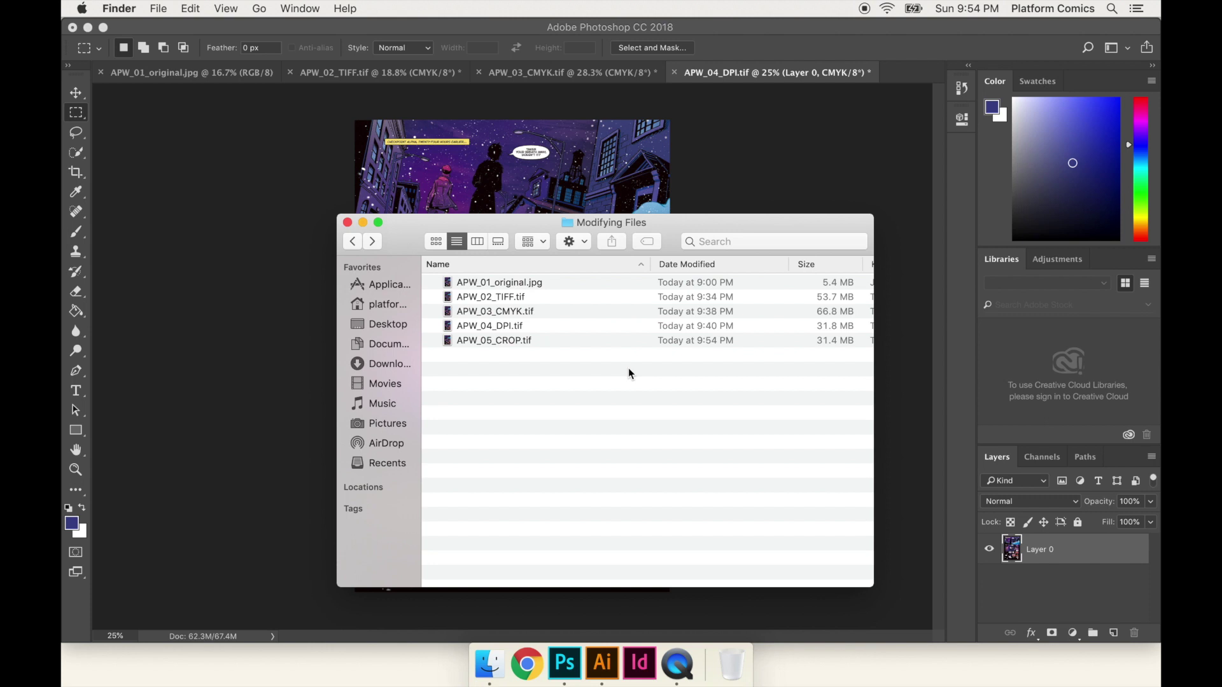
click(572, 297)
click(567, 309)
click(560, 325)
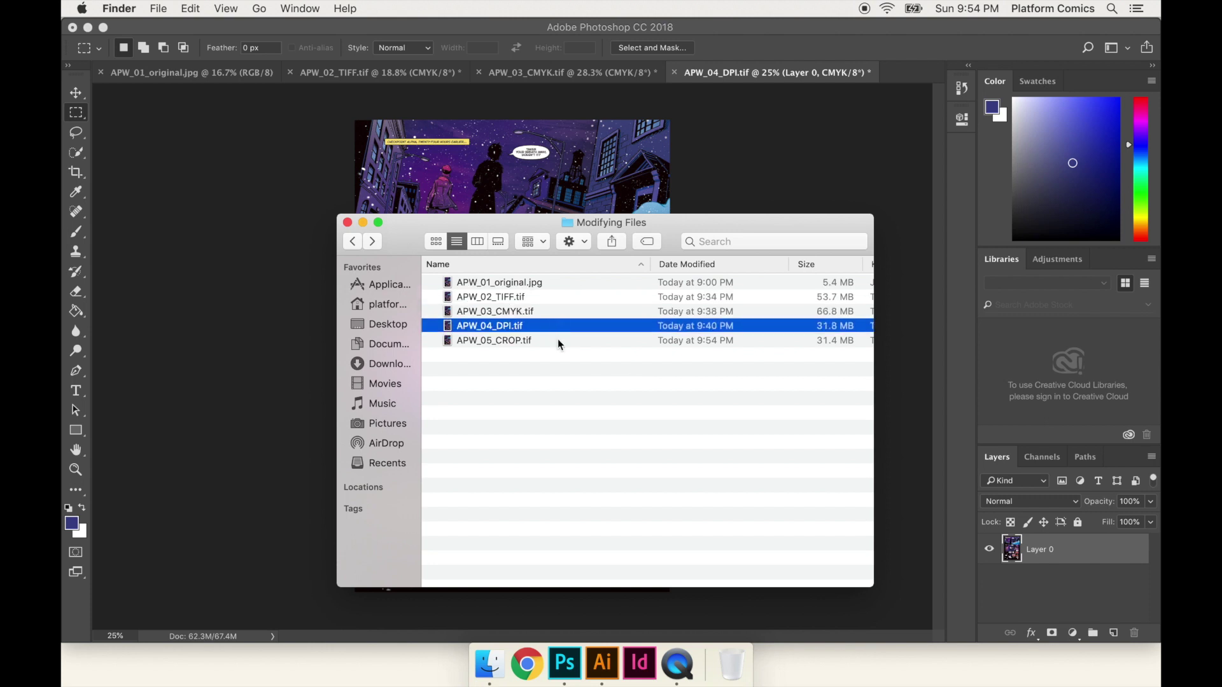
click(558, 340)
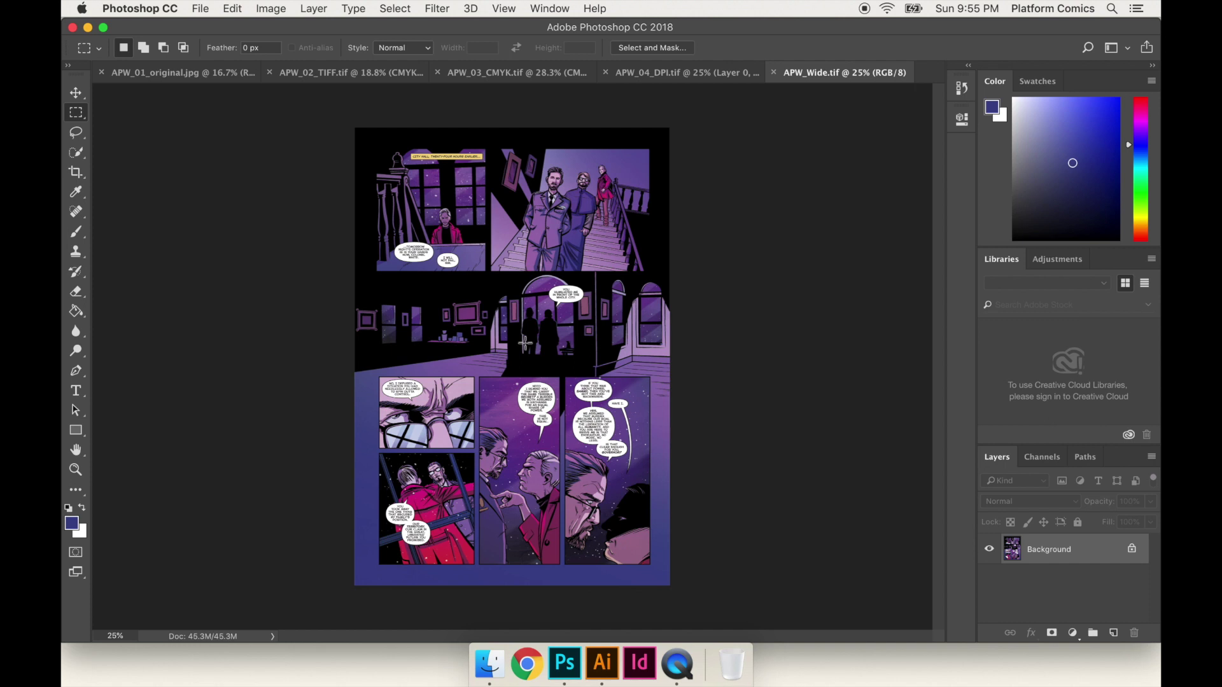
Confirm APW_Wide.tif measures 11 × 16 in in Image Size, then pick the Crop tool.
key(super+alt+i)
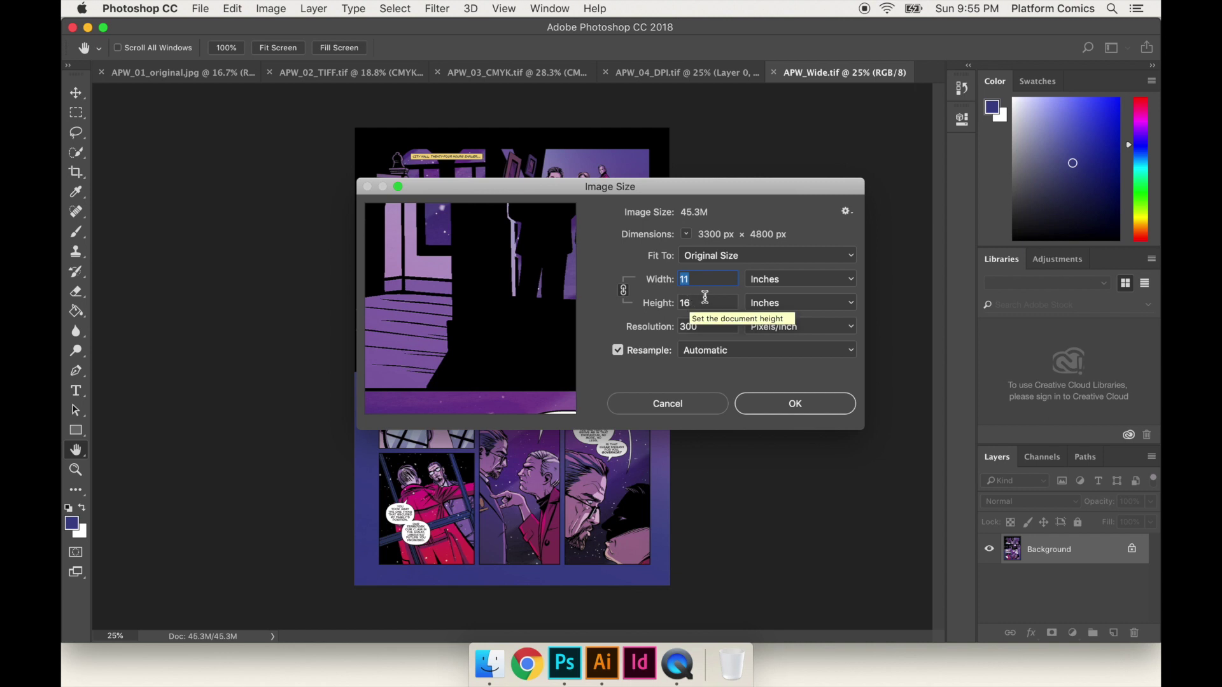
key(Escape)
click(77, 174)
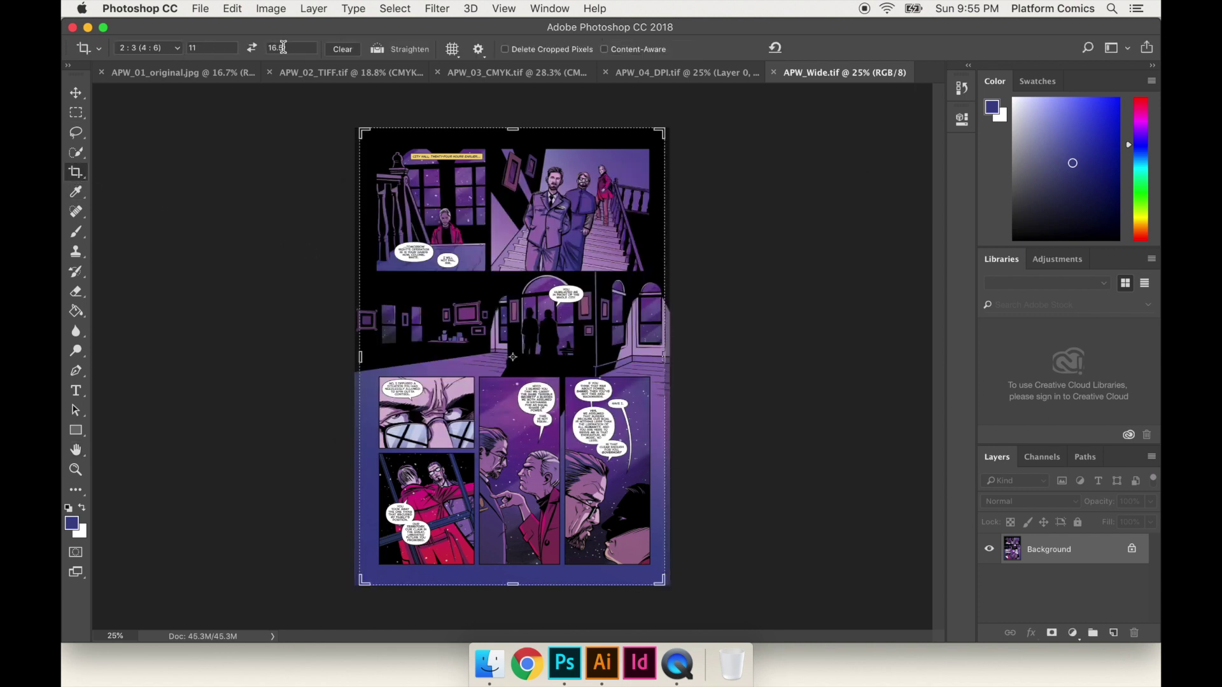
Trial an 11 × 16.5 crop and a nudged Free Transform, then cancel and undo the crop.
click(495, 167)
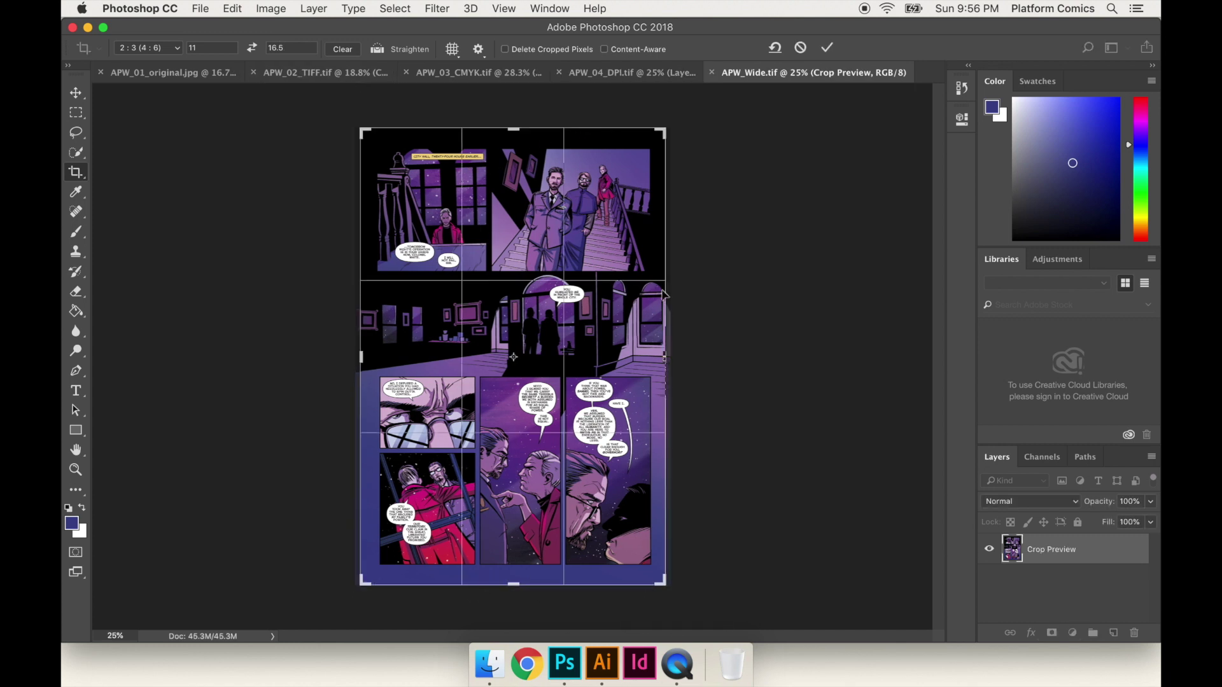
click(827, 48)
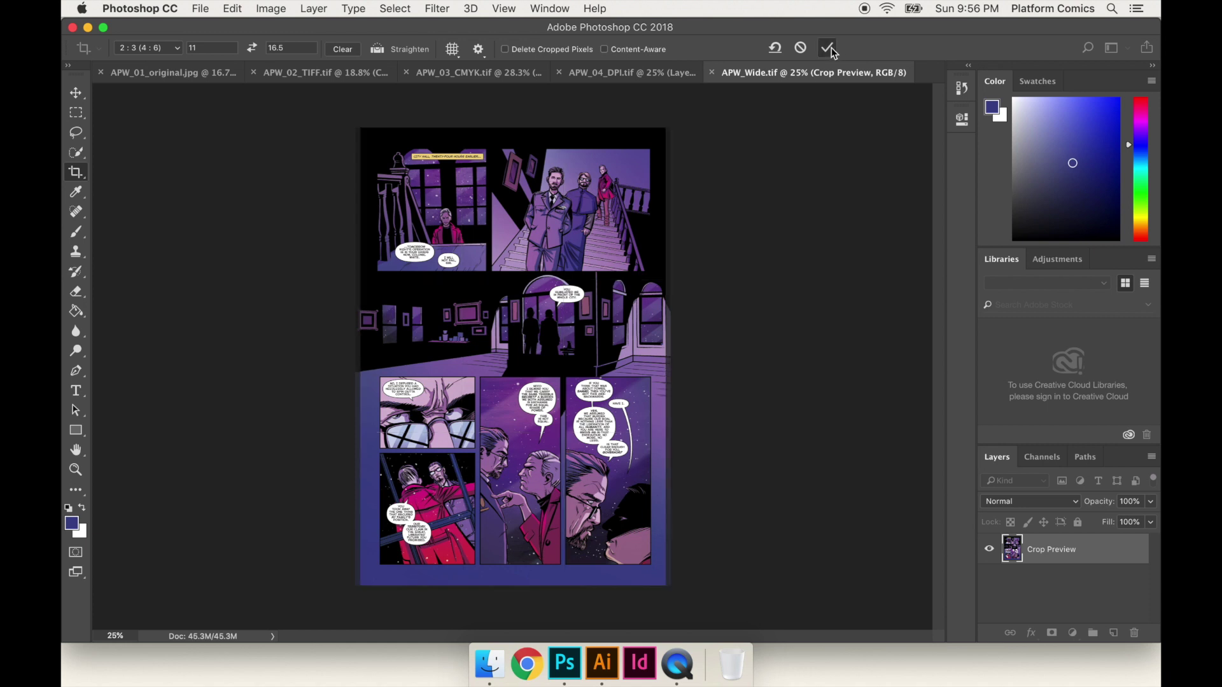
key(ctrl+t)
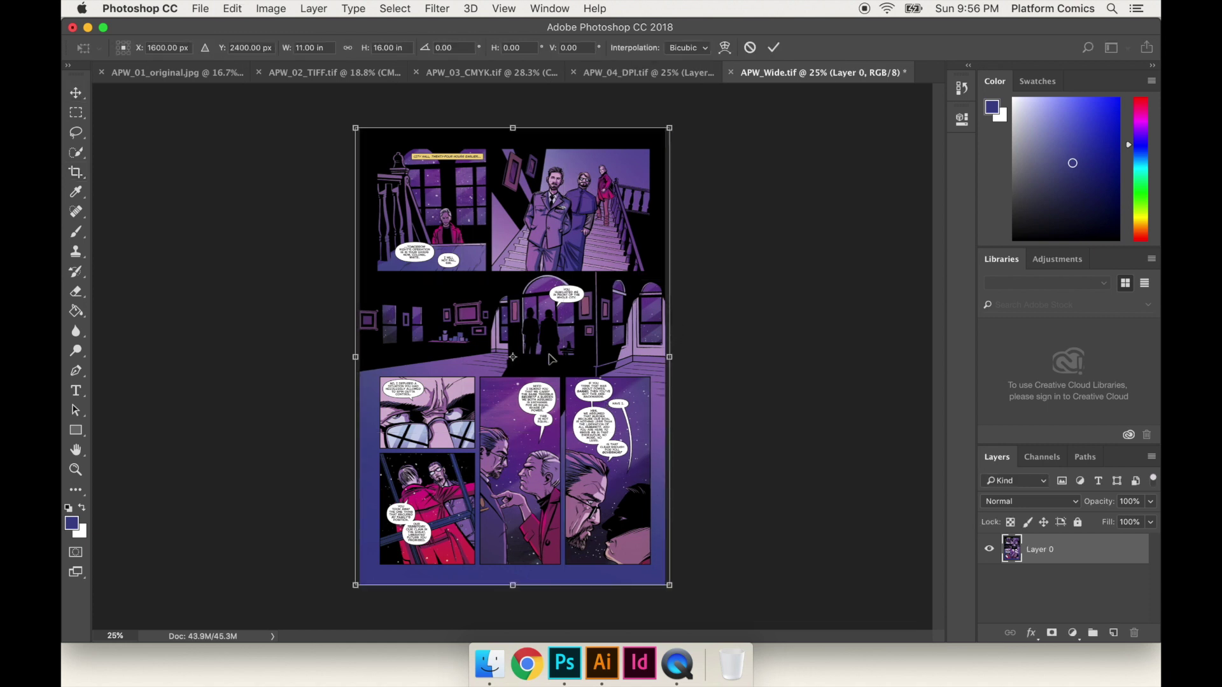
key(shift+Right)
key(shift+Right)
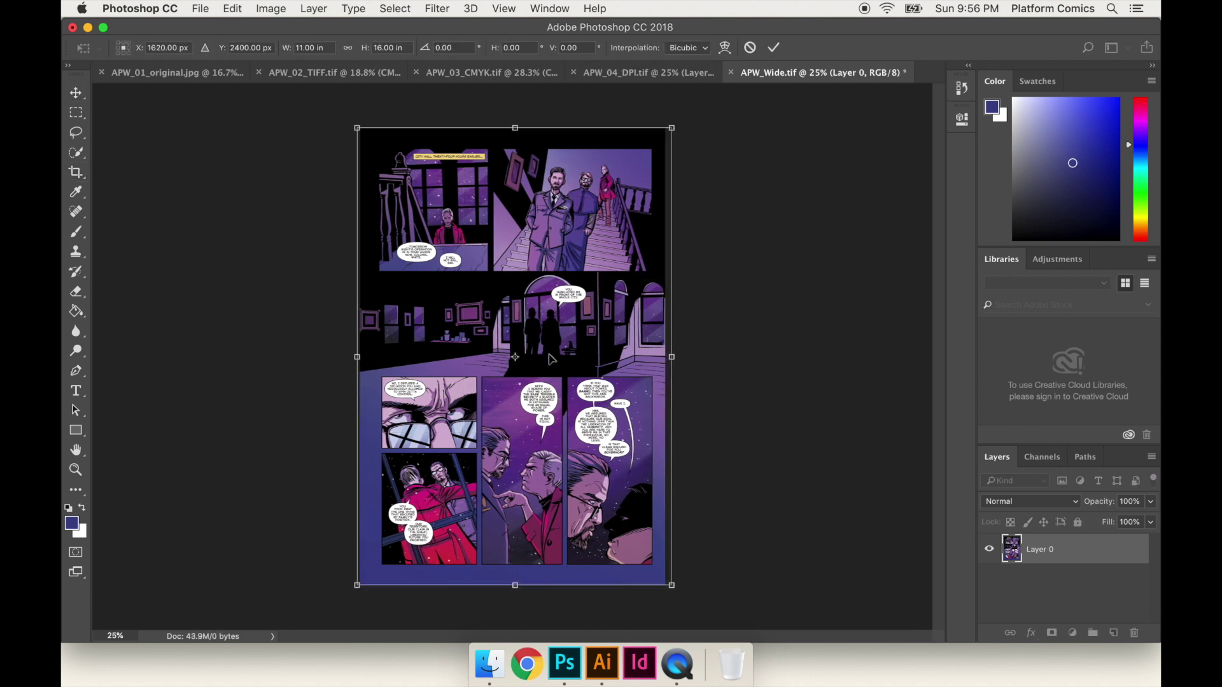
key(shift+Left)
key(shift+Left)
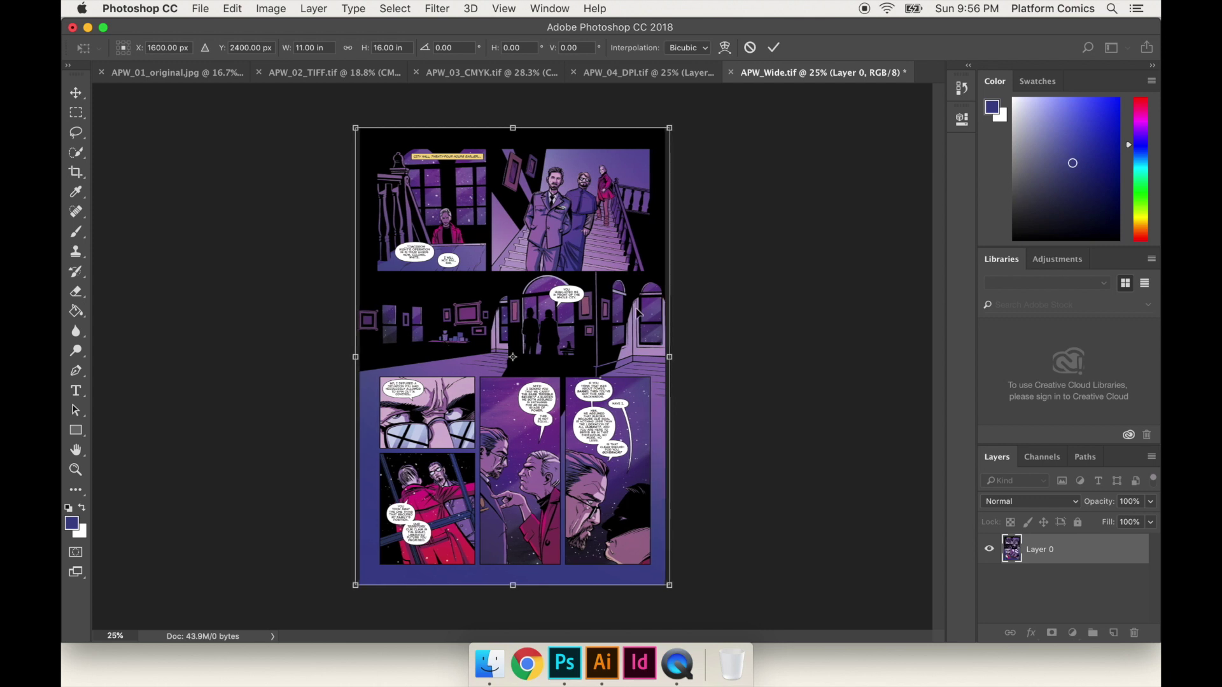
click(750, 49)
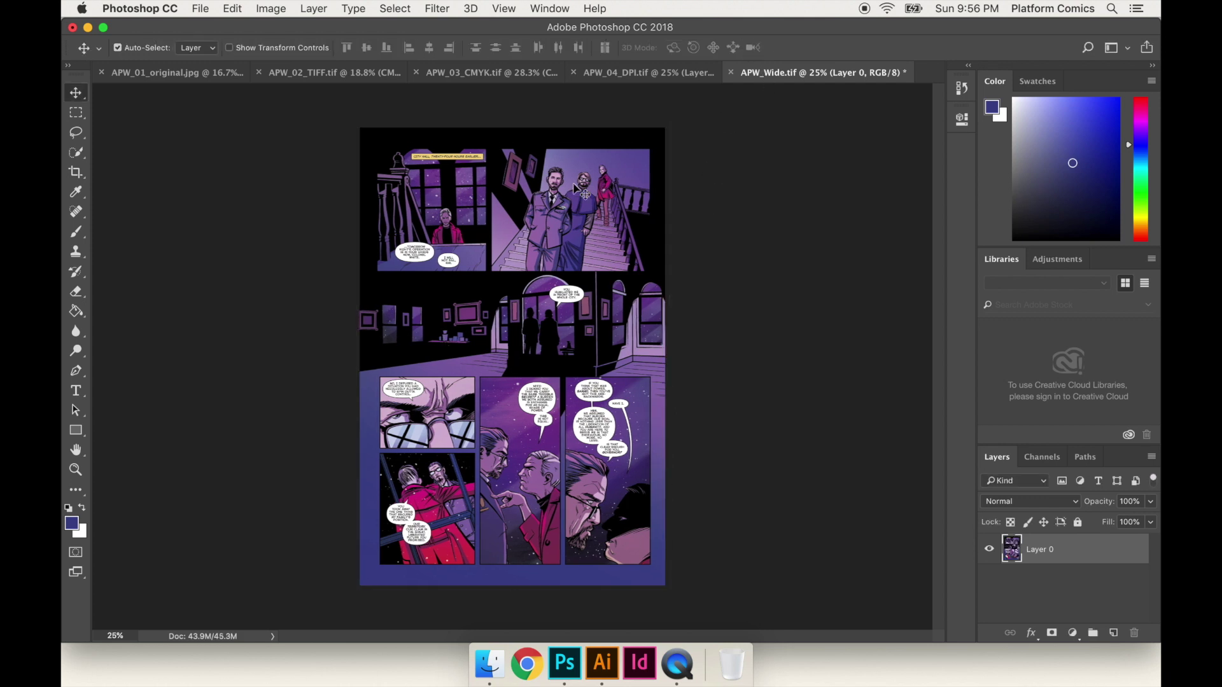
key(ctrl+z)
Revert to the original page, then drag the crop's top-right corner outward and commit the enlarged canvas.
key(ctrl+alt+z)
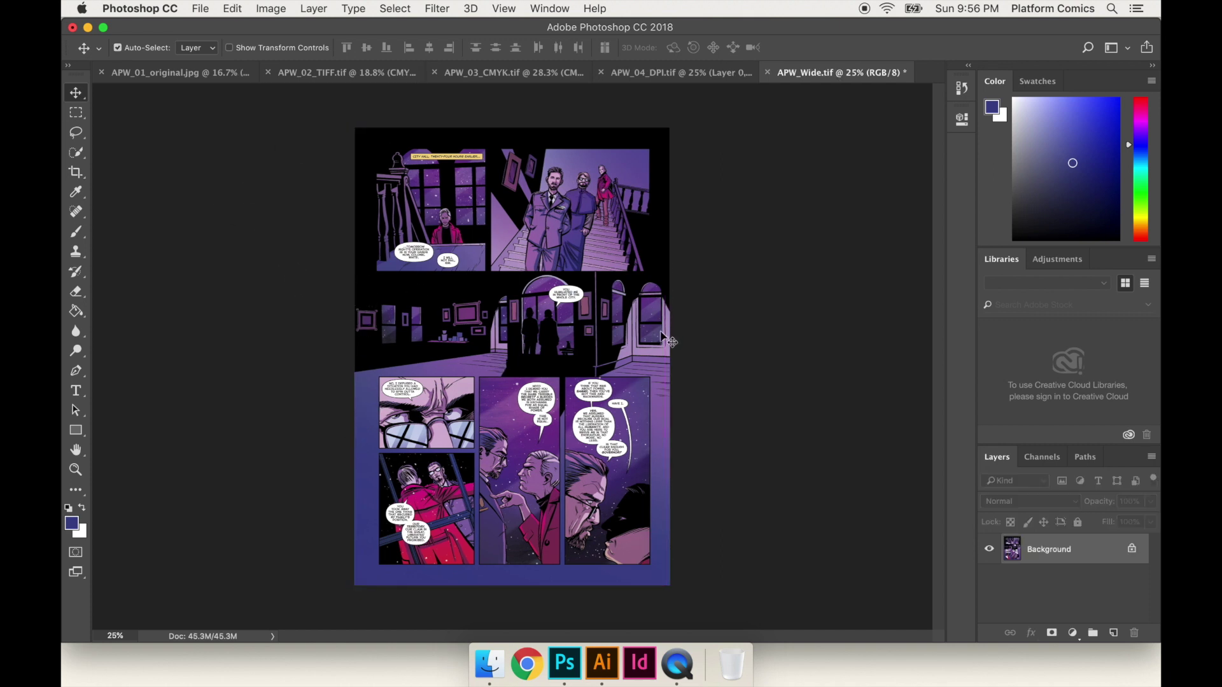
click(76, 172)
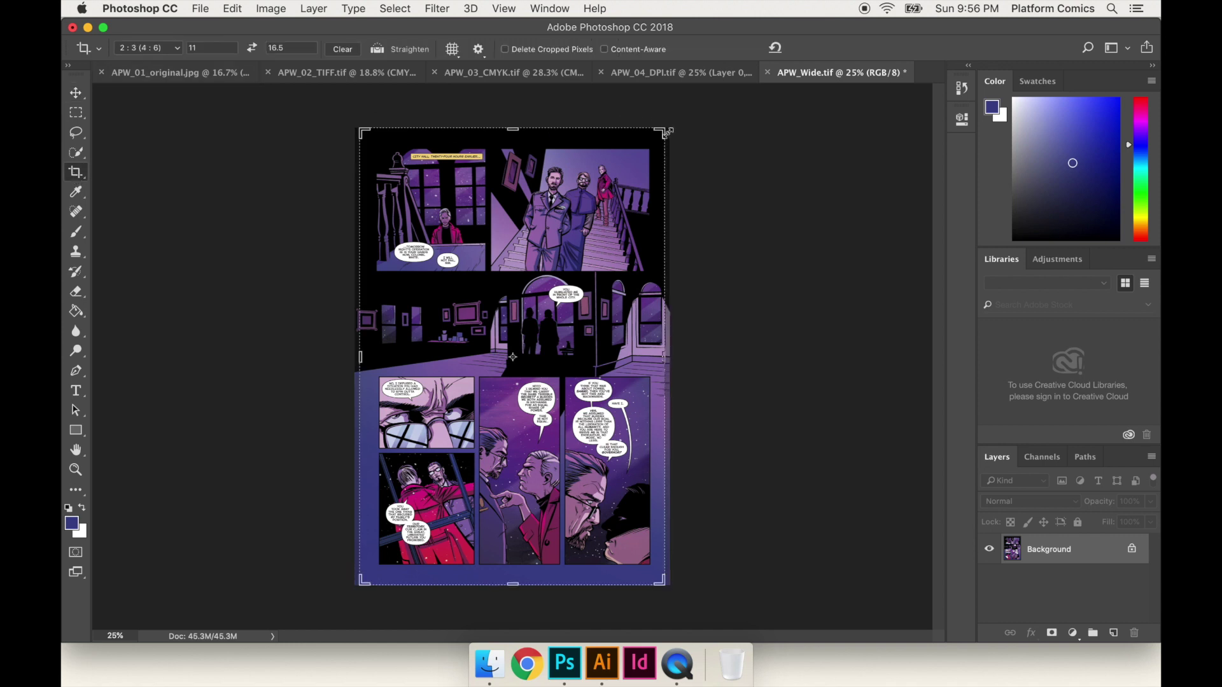
drag(667, 132, 676, 122)
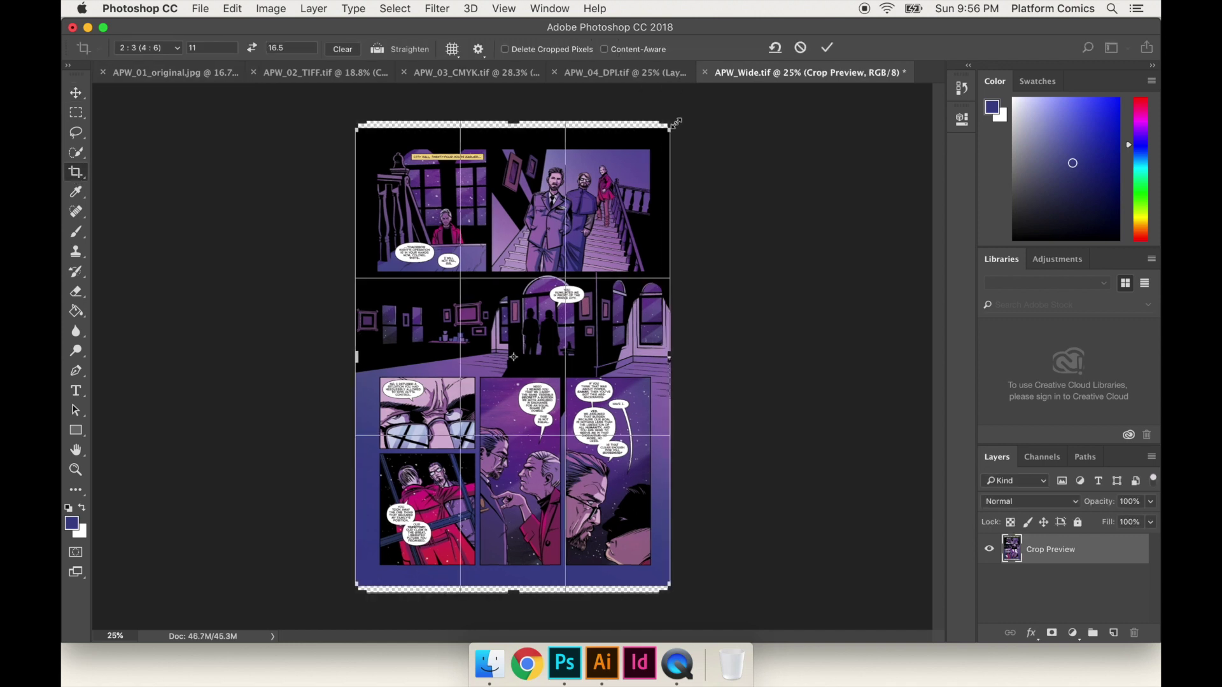
click(826, 48)
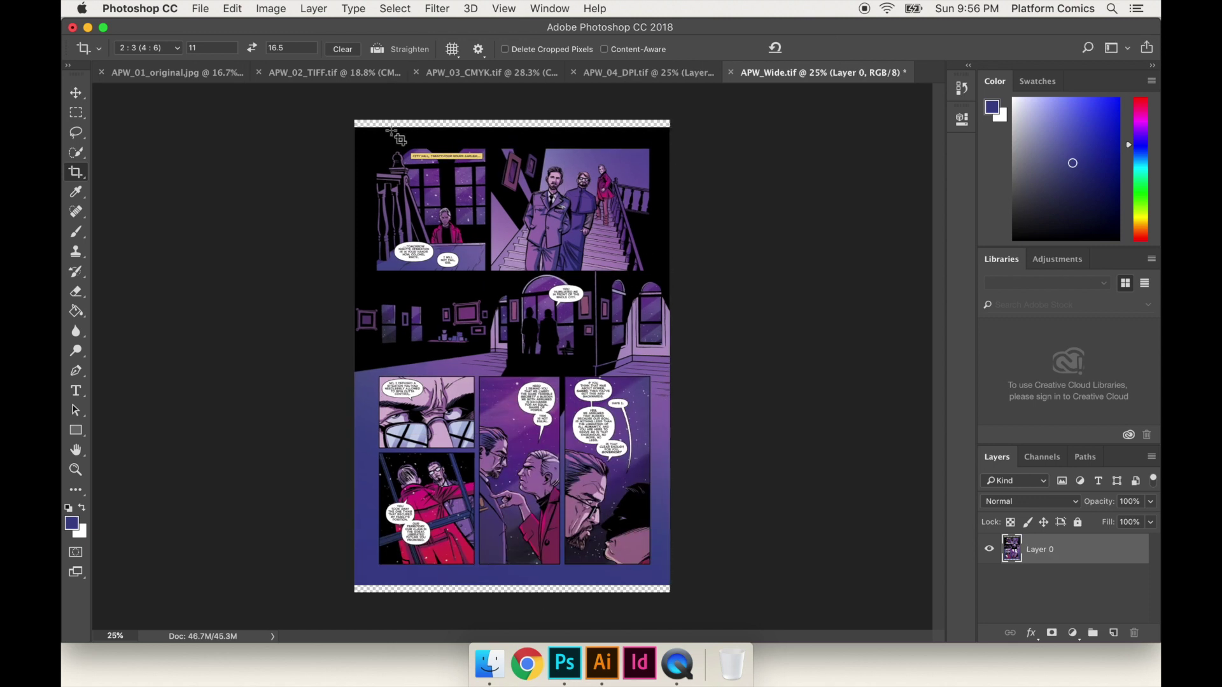
Free-transform the page layer, undoing the upward stretch of the artwork before committing.
click(76, 92)
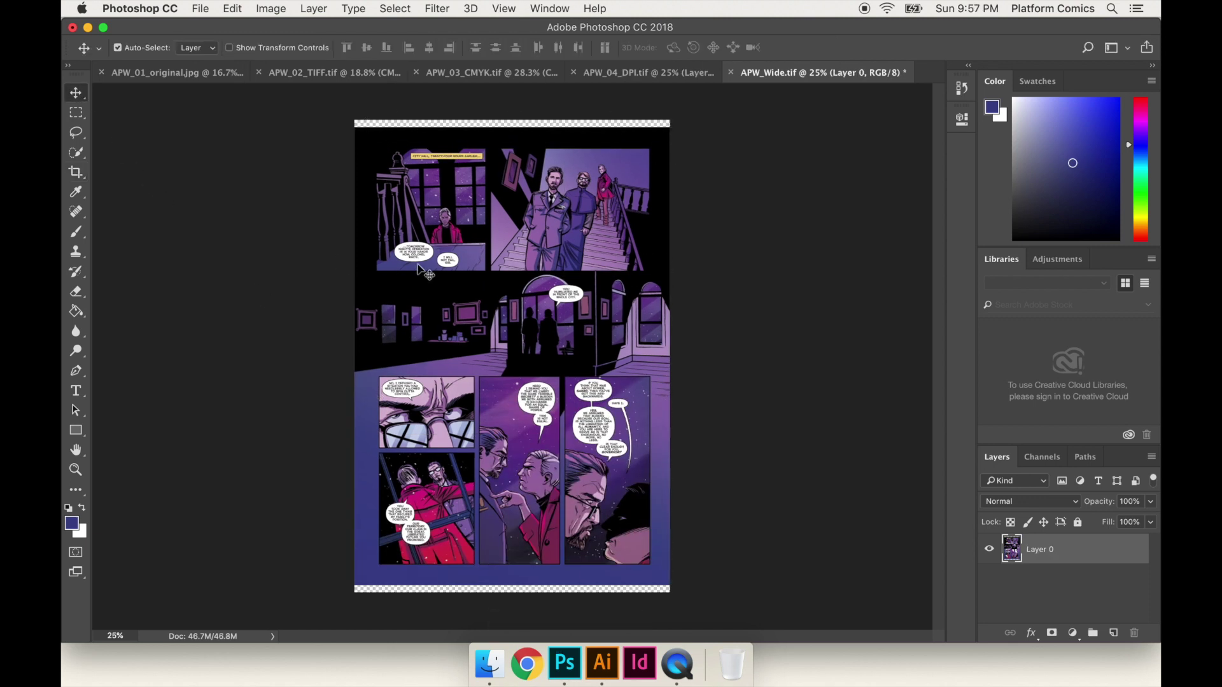
key(super+t)
drag(513, 125, 512, 120)
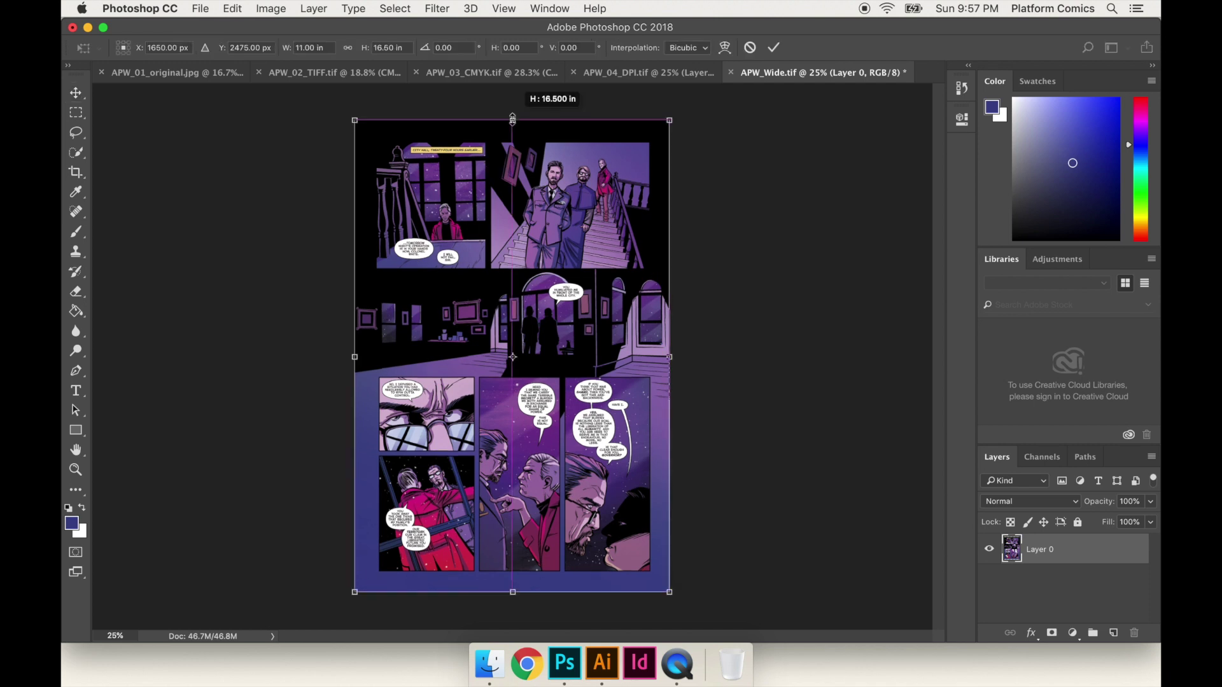
key(super+z)
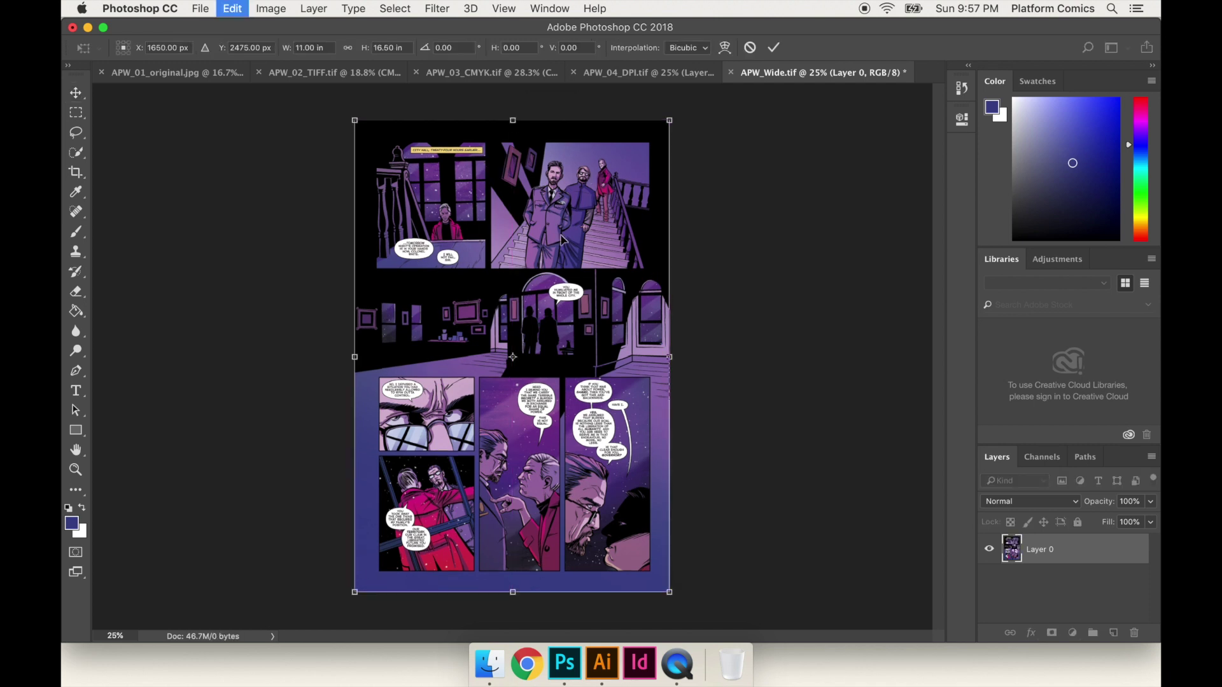
key(Return)
Zoom in and scroll to inspect the thin transparent strips at the top and bottom.
key(super+equal)
key(super+equal)
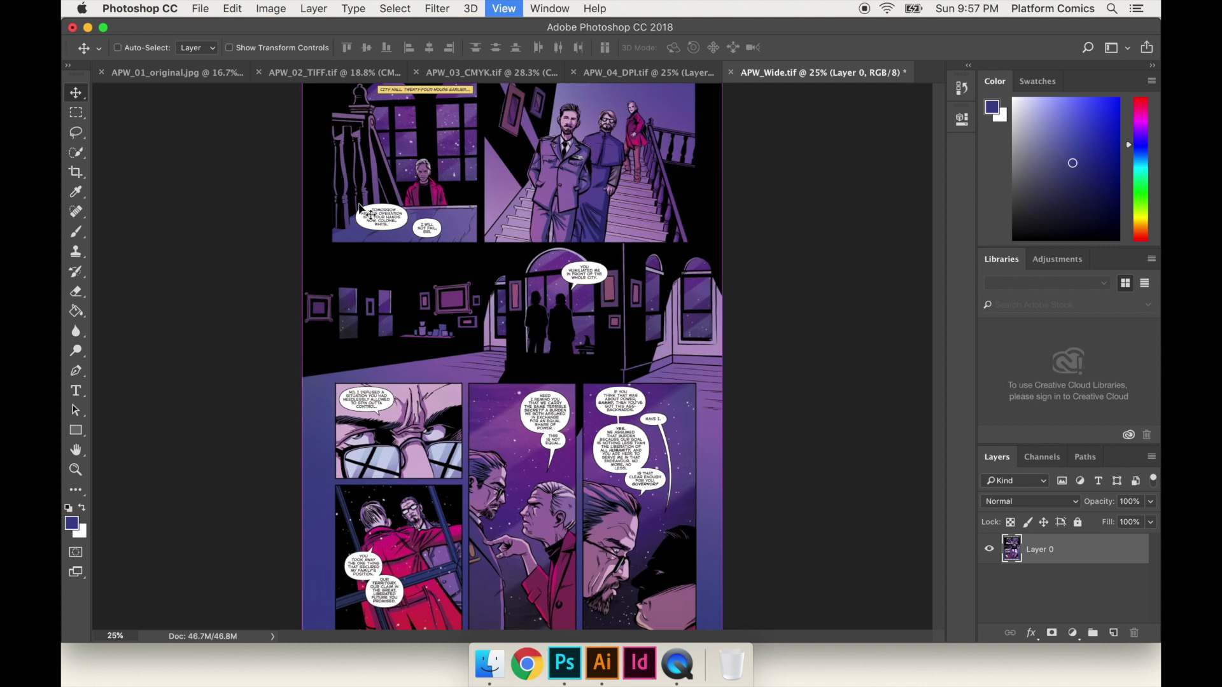
scroll(389, 368, down, 5)
scroll(389, 368, down, 3)
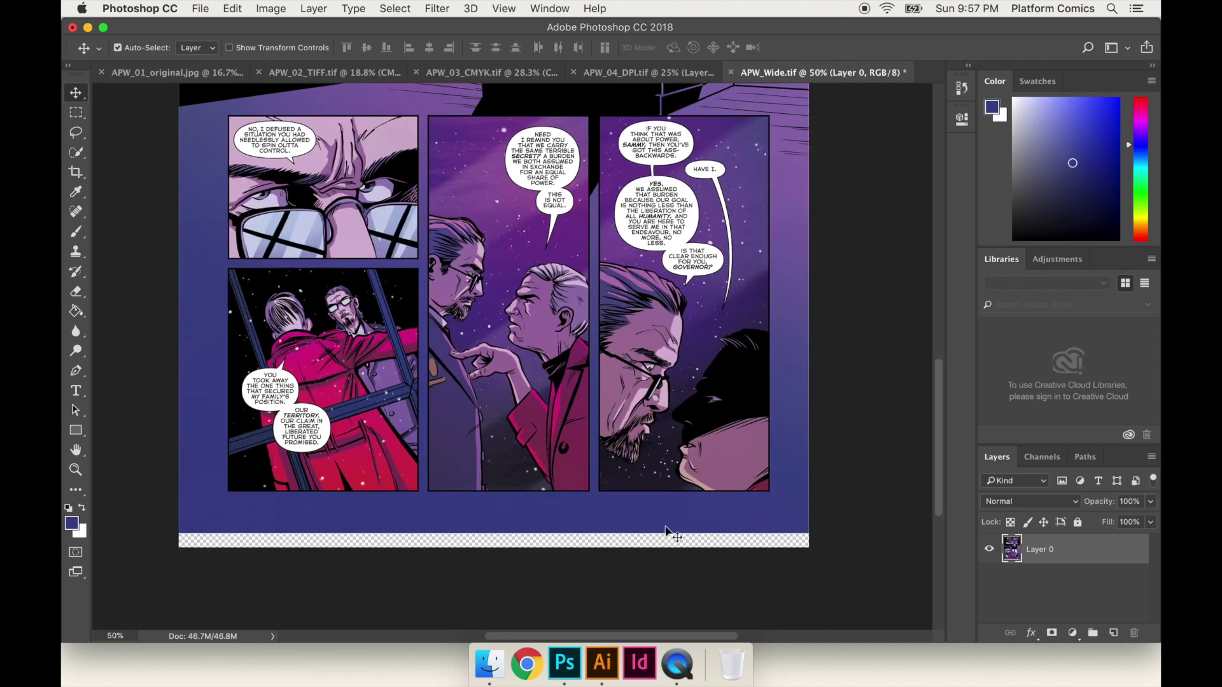
scroll(606, 519, up, 20)
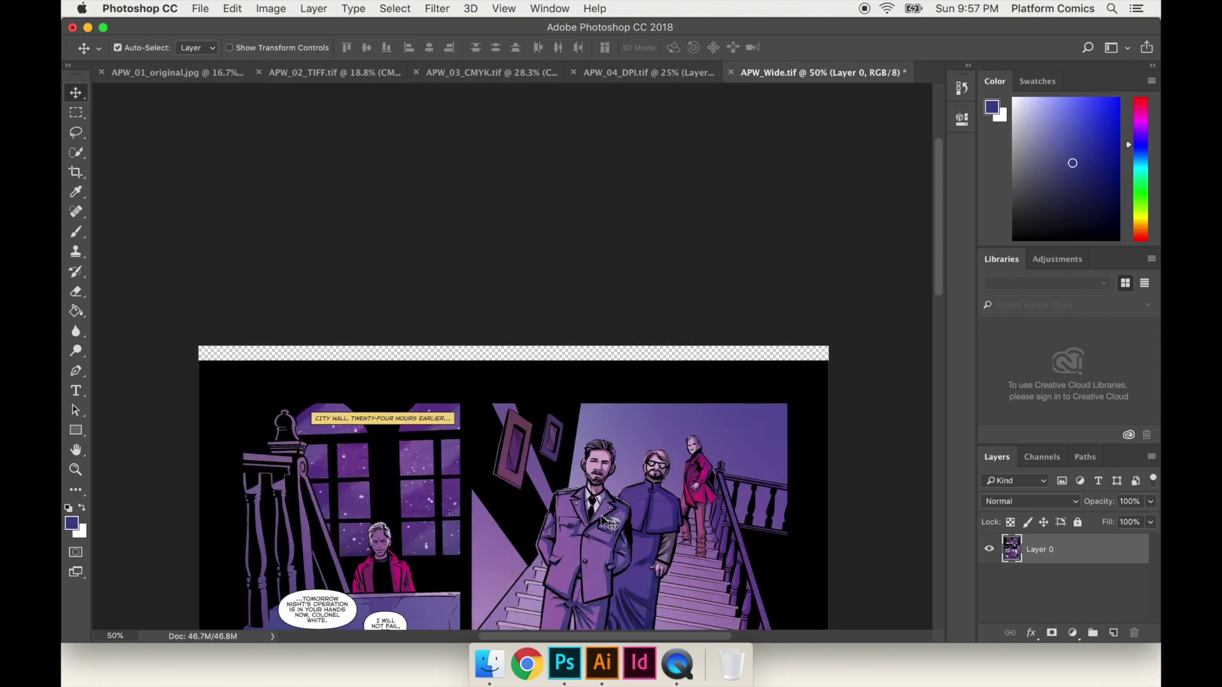
scroll(305, 403, down, 20)
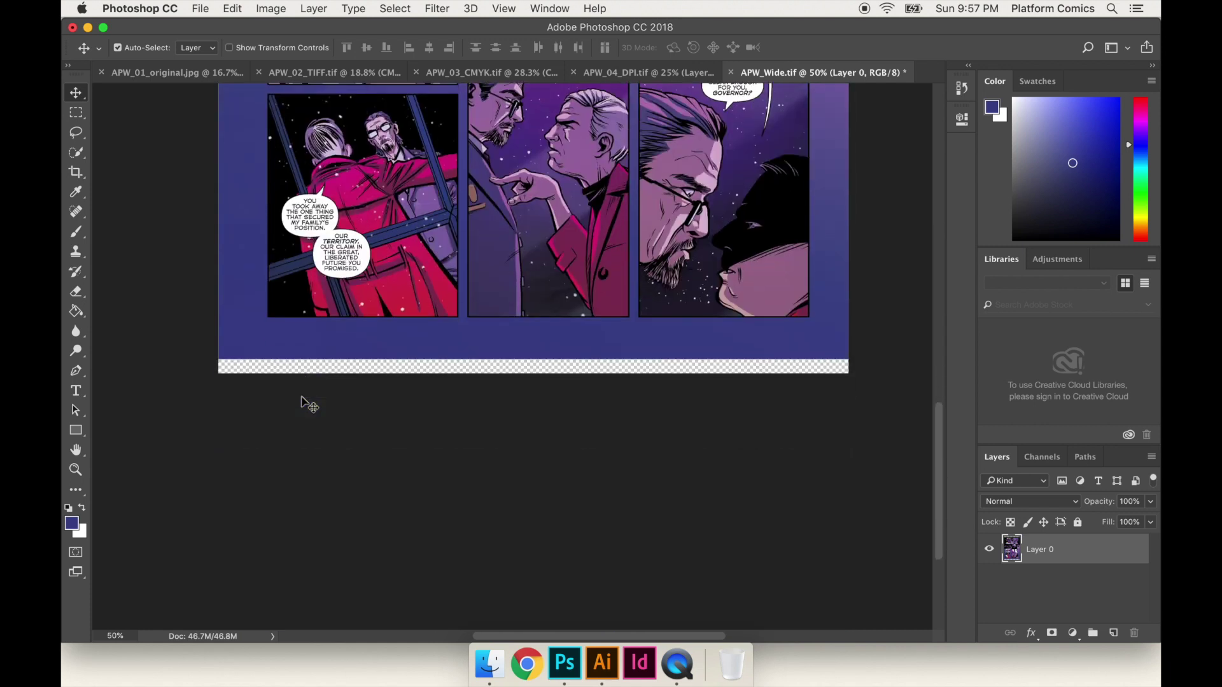
scroll(411, 321, up, 20)
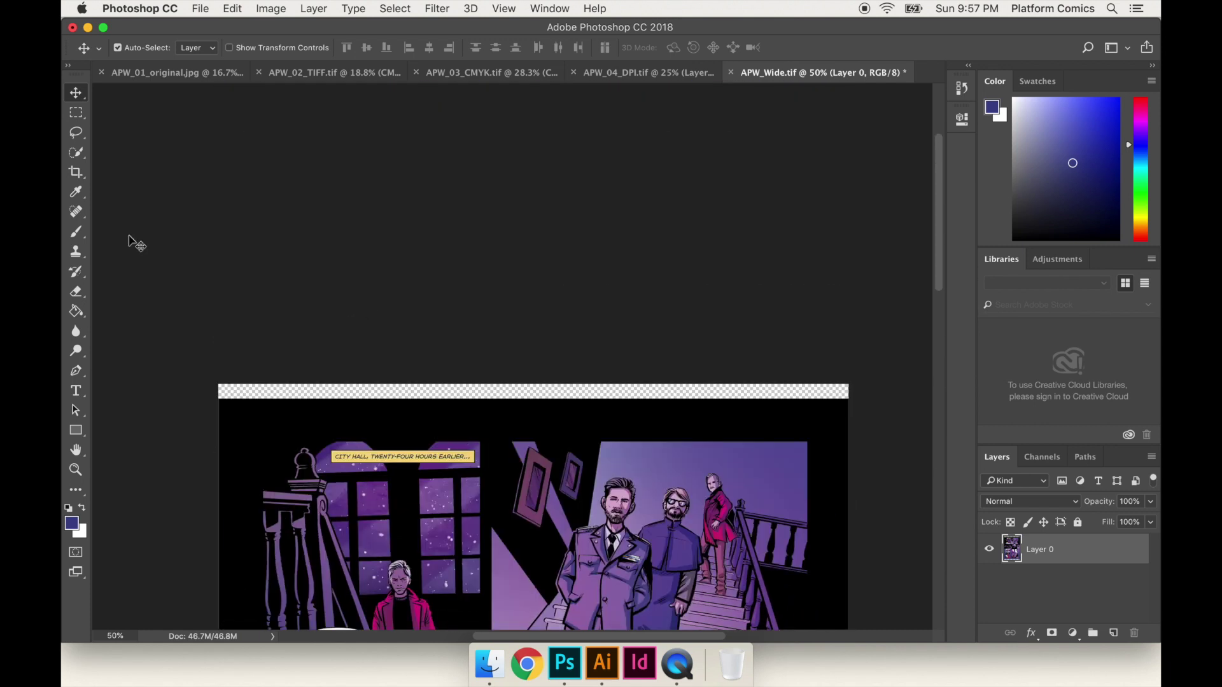
scroll(135, 244, up, 2)
Sample the border's black with the Paint Bucket and fill the empty top strip.
click(76, 311)
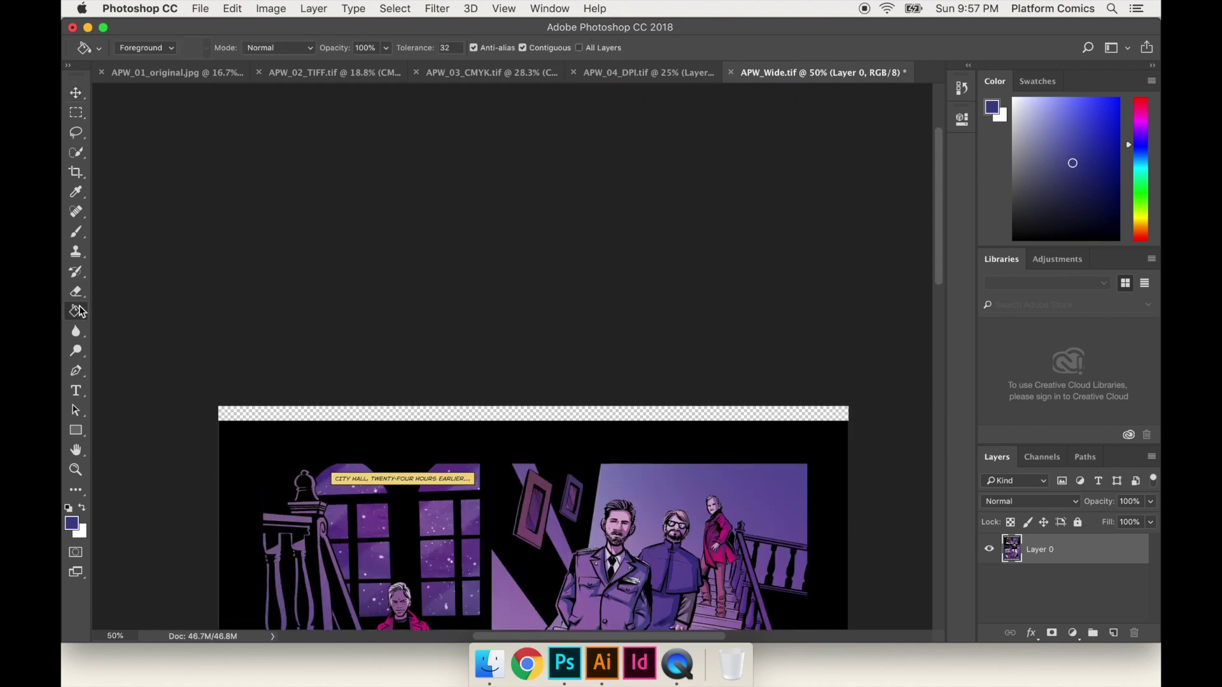
alt+click(499, 437)
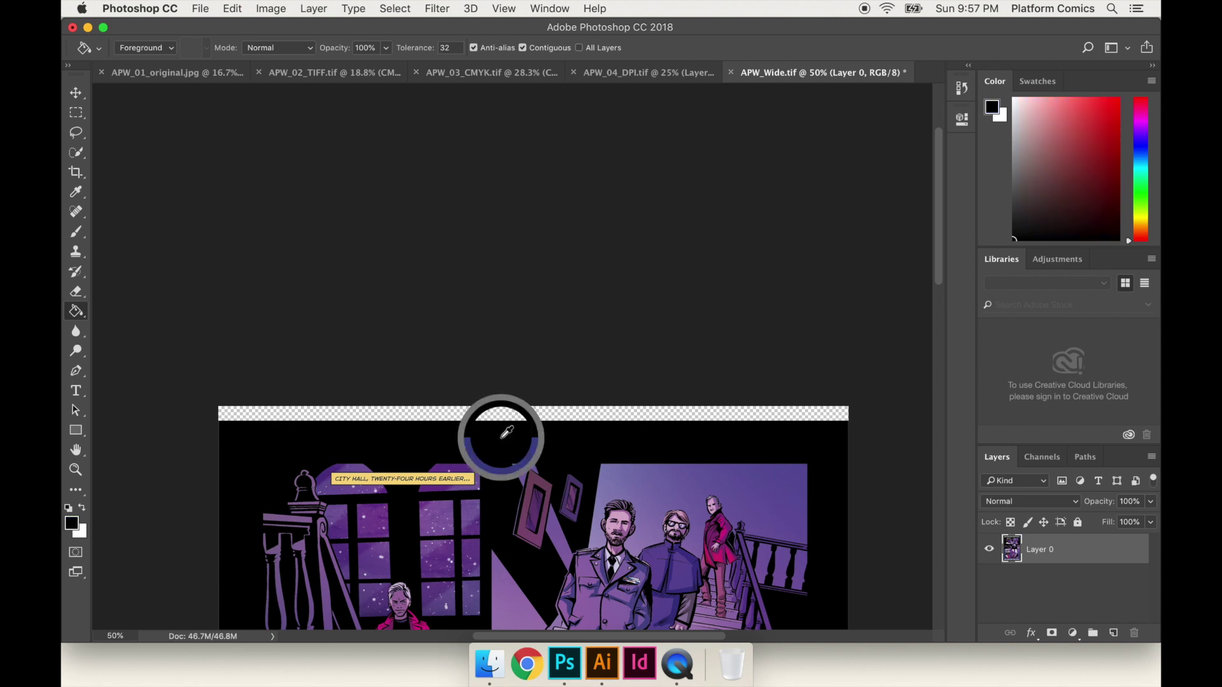
alt+click(501, 437)
click(544, 417)
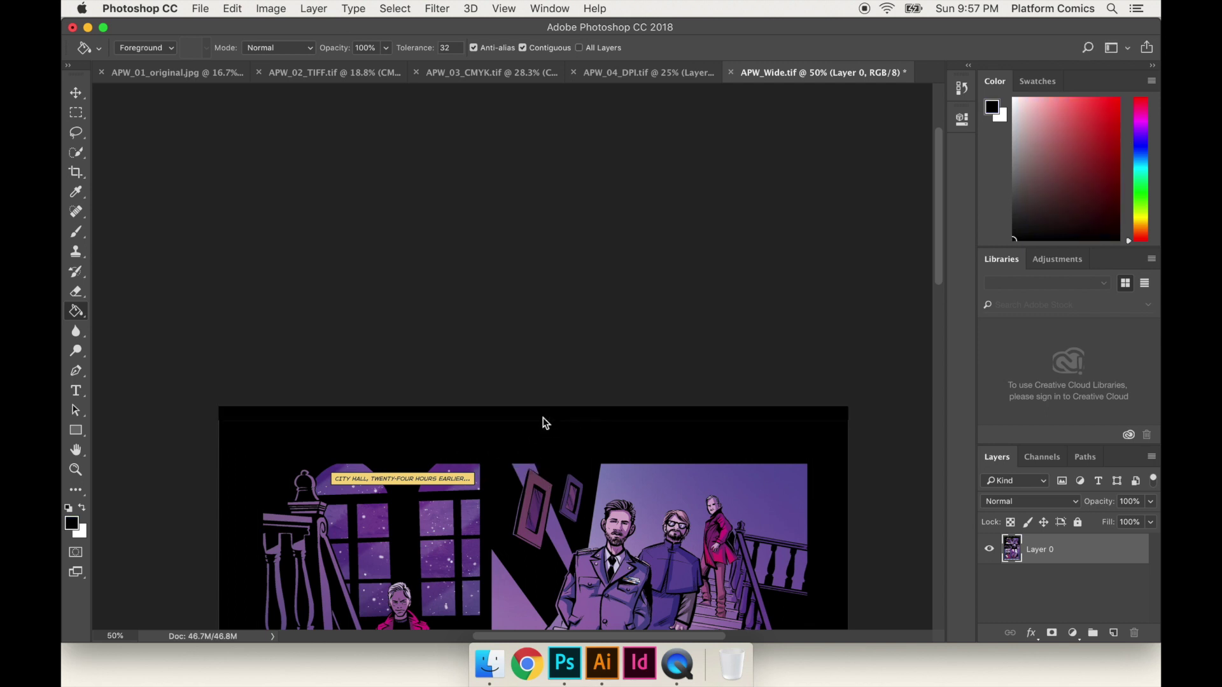
key(super+equal)
key(super+equal)
key(super+equal)
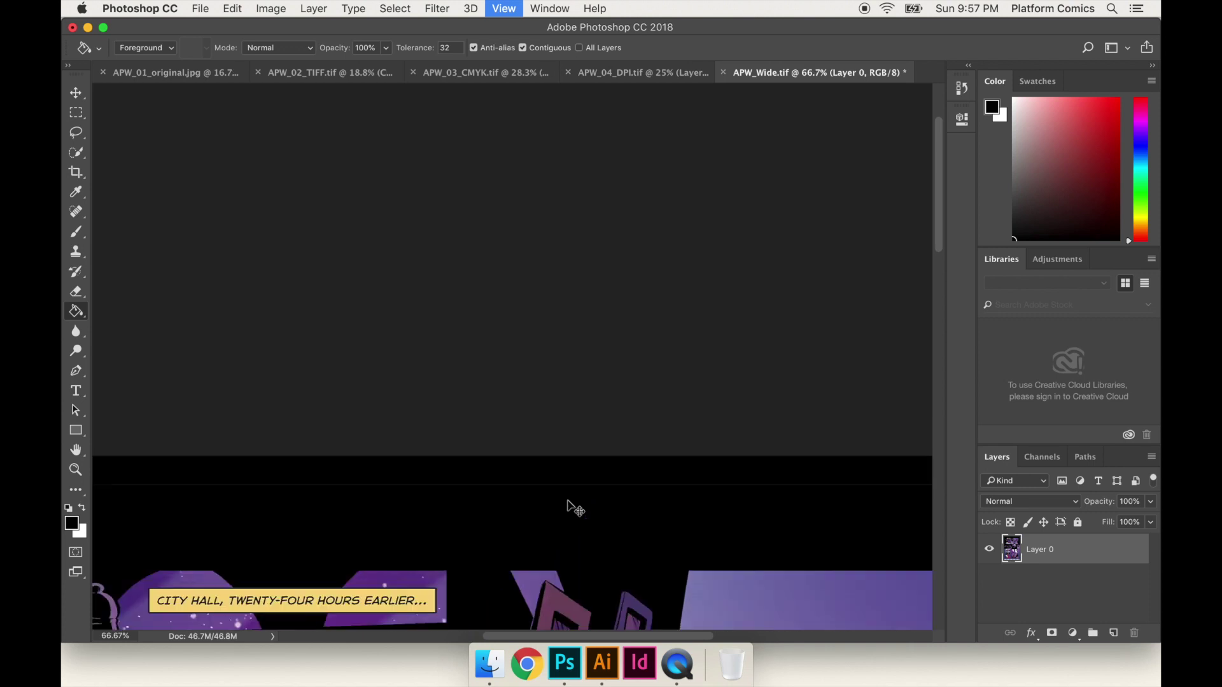
key(super+minus)
key(super+minus)
key(super+minus)
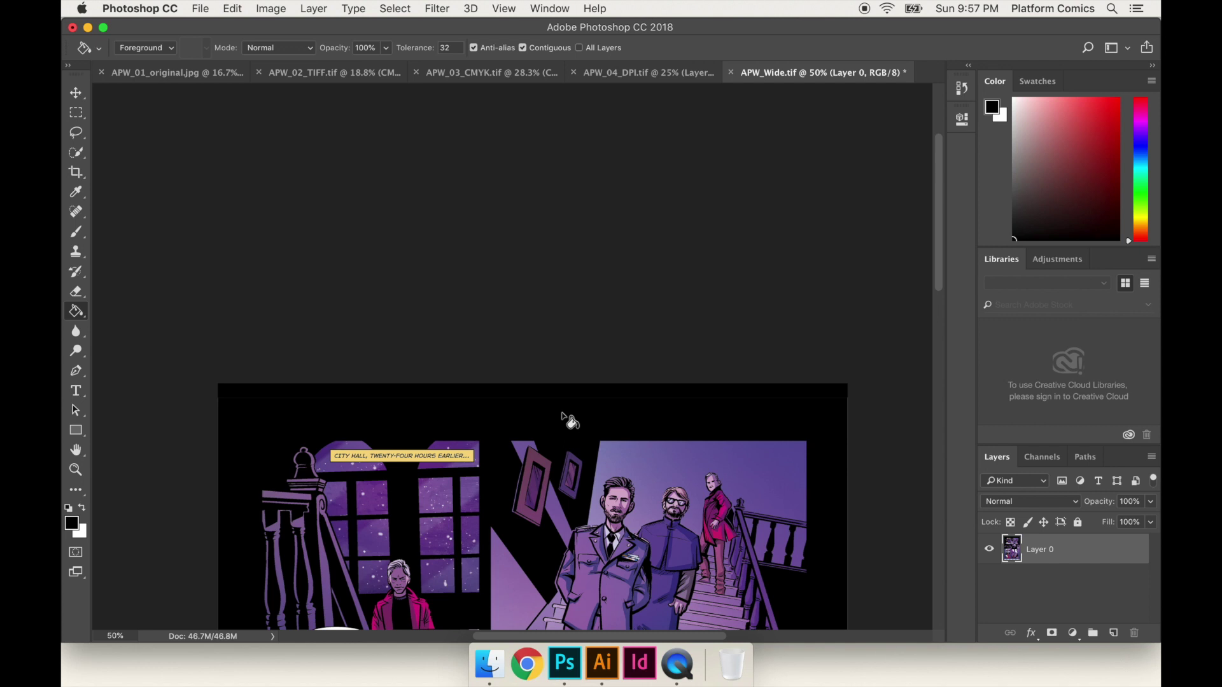
Fill the bottom strip with the sampled blue, inspect it, and undo that flat fill.
scroll(569, 420, down, 15)
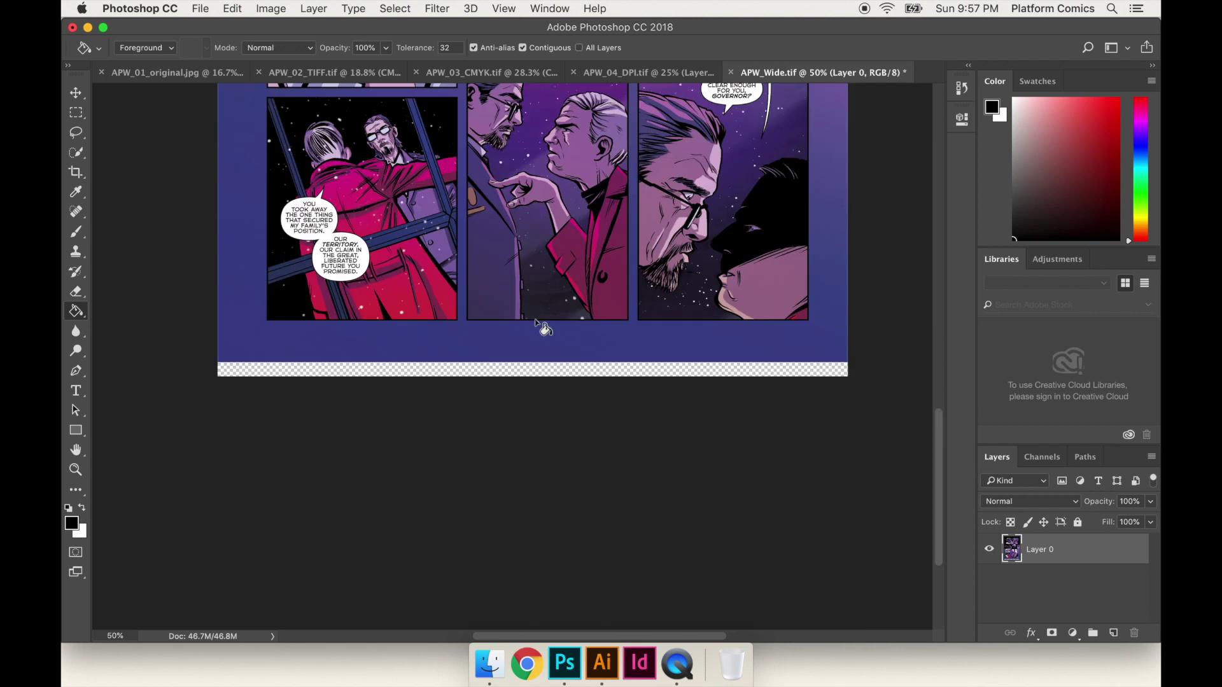
alt+click(529, 353)
click(527, 368)
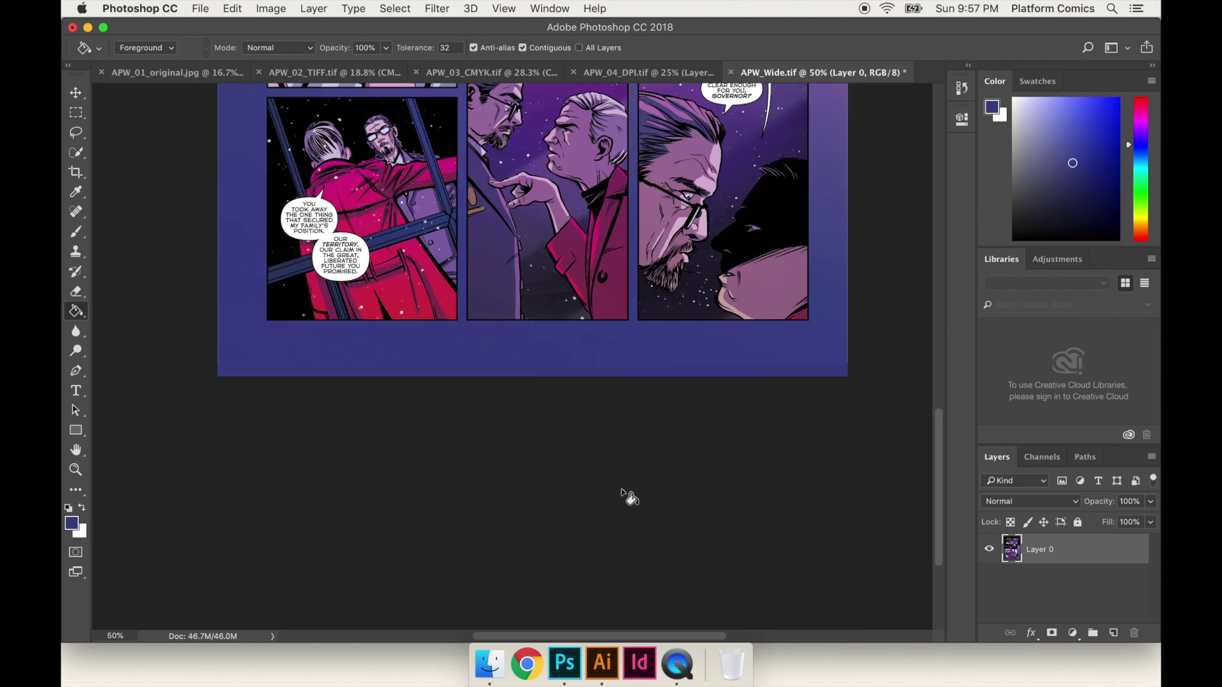
key(super+equal)
key(super+equal)
key(super+equal)
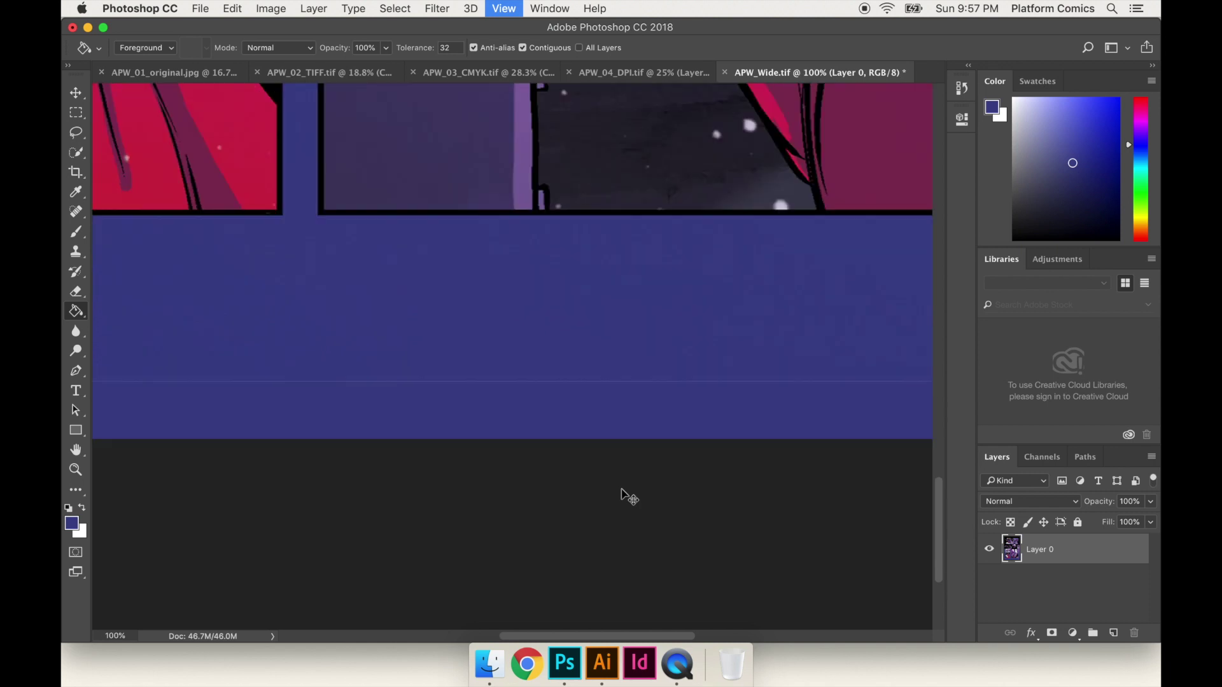
scroll(614, 414, right, 5)
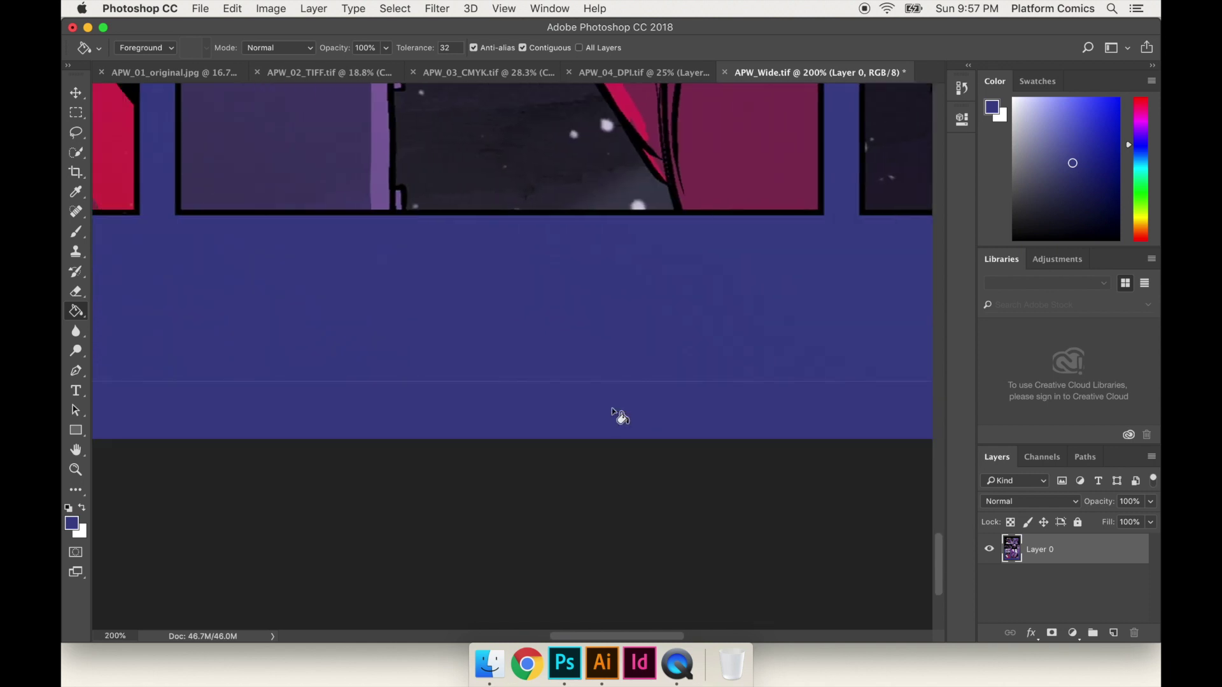
key(super+z)
key(super+minus)
key(super+minus)
key(super+minus)
key(super+minus)
key(super+minus)
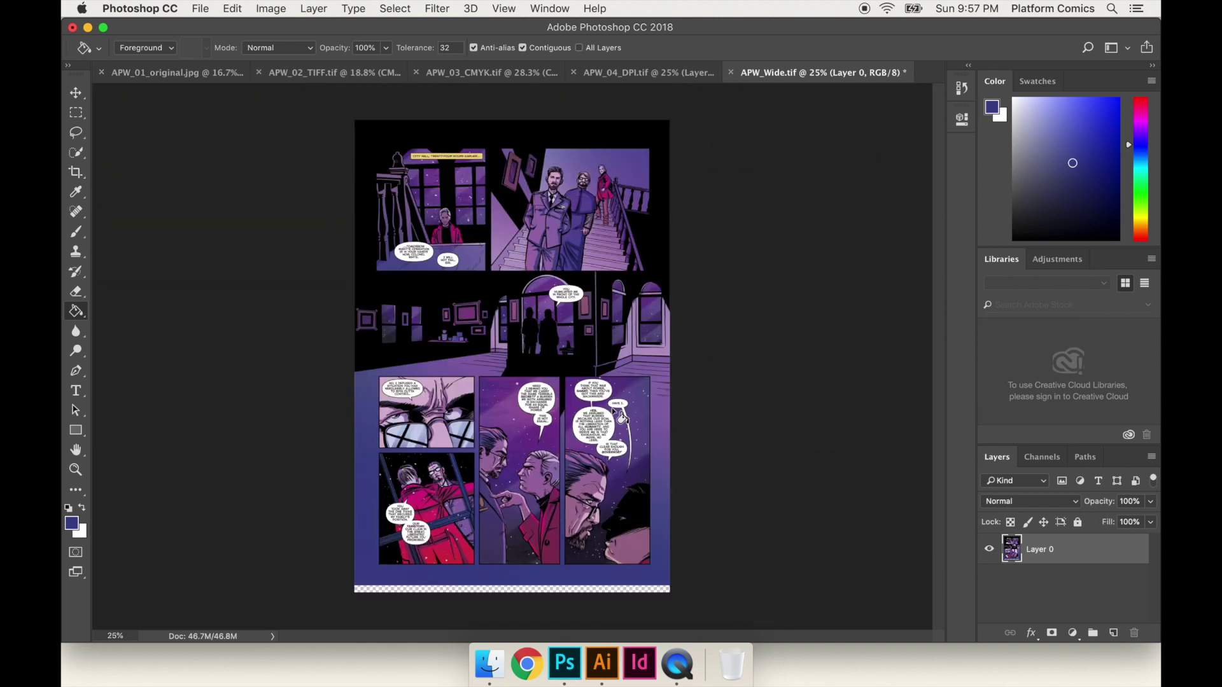
Undo the black fill, marquee-select a thin strip of the black top border, and stretch it upward over the gap.
key(super+z)
key(super+equal)
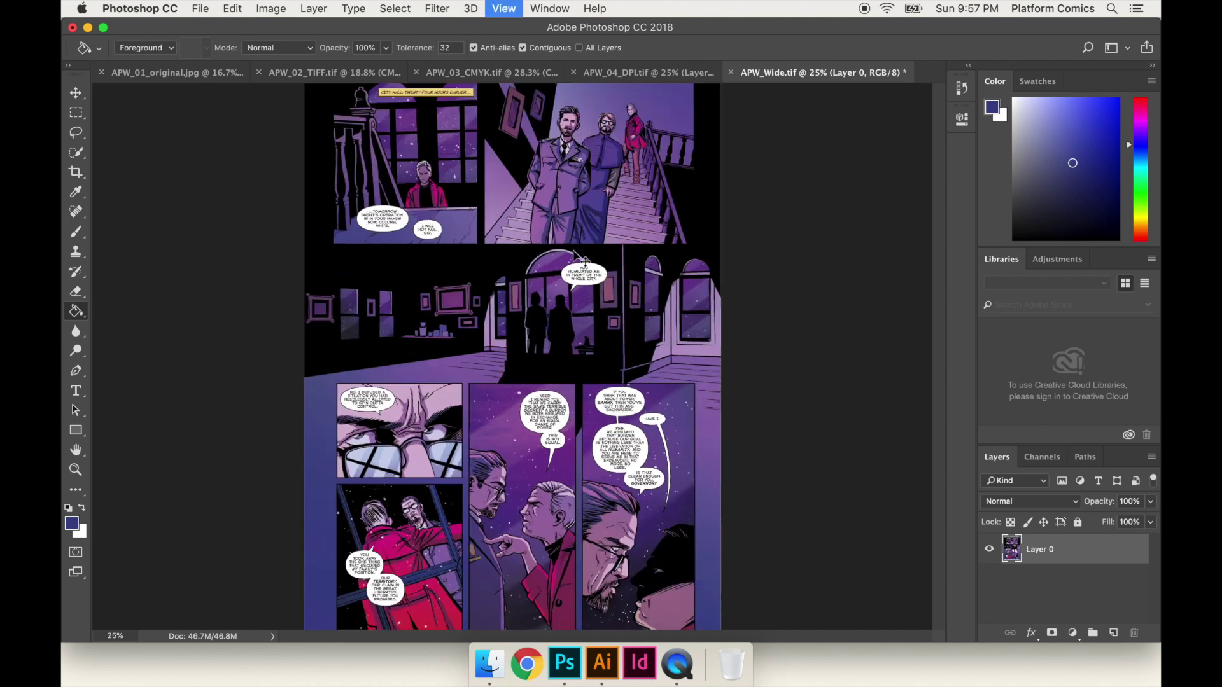
key(m)
scroll(251, 164, up, 5)
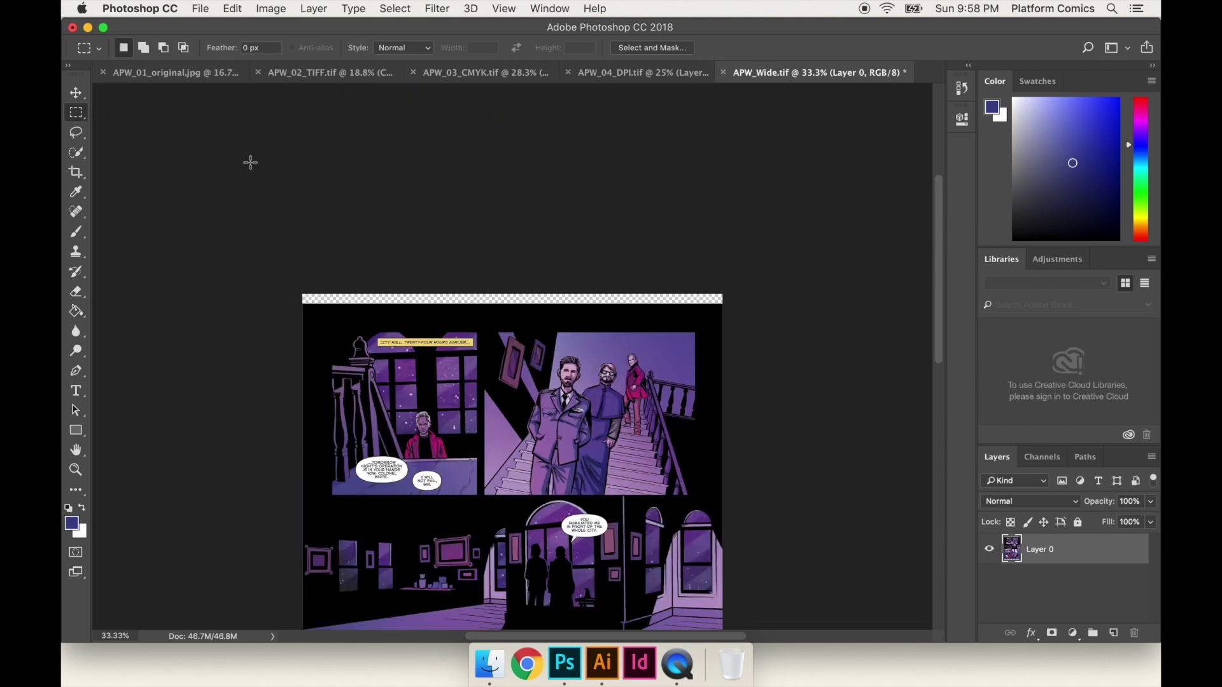
key(super+equal)
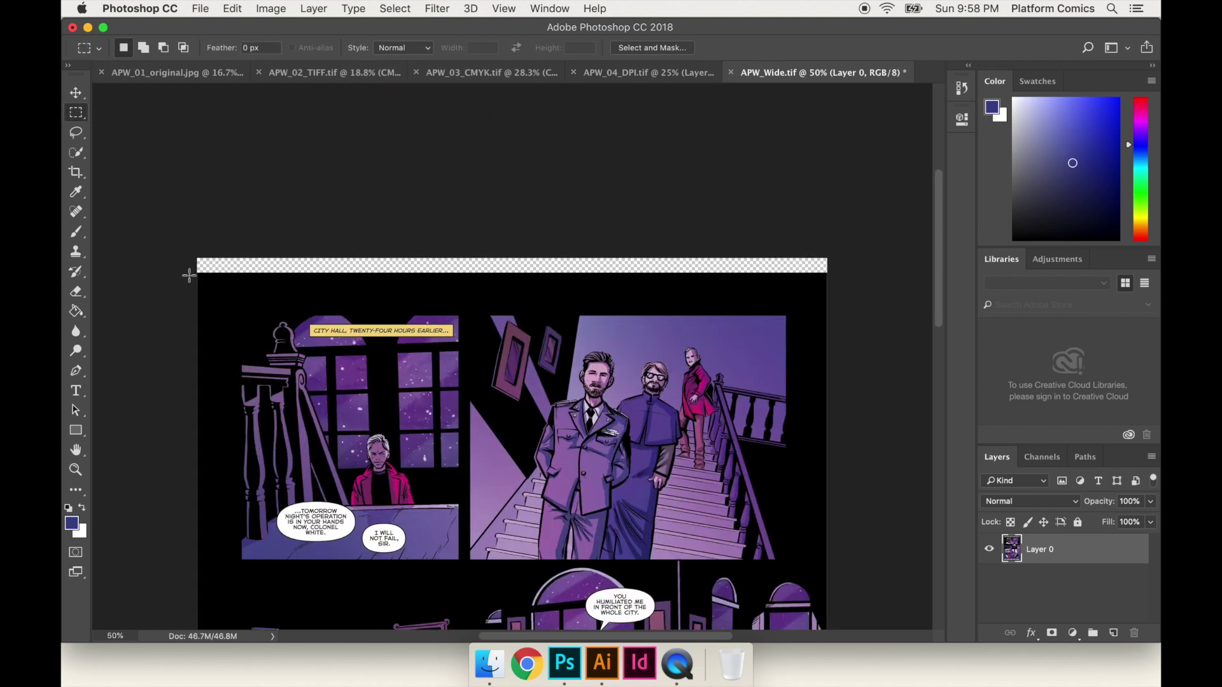
drag(191, 275, 851, 310)
key(super+t)
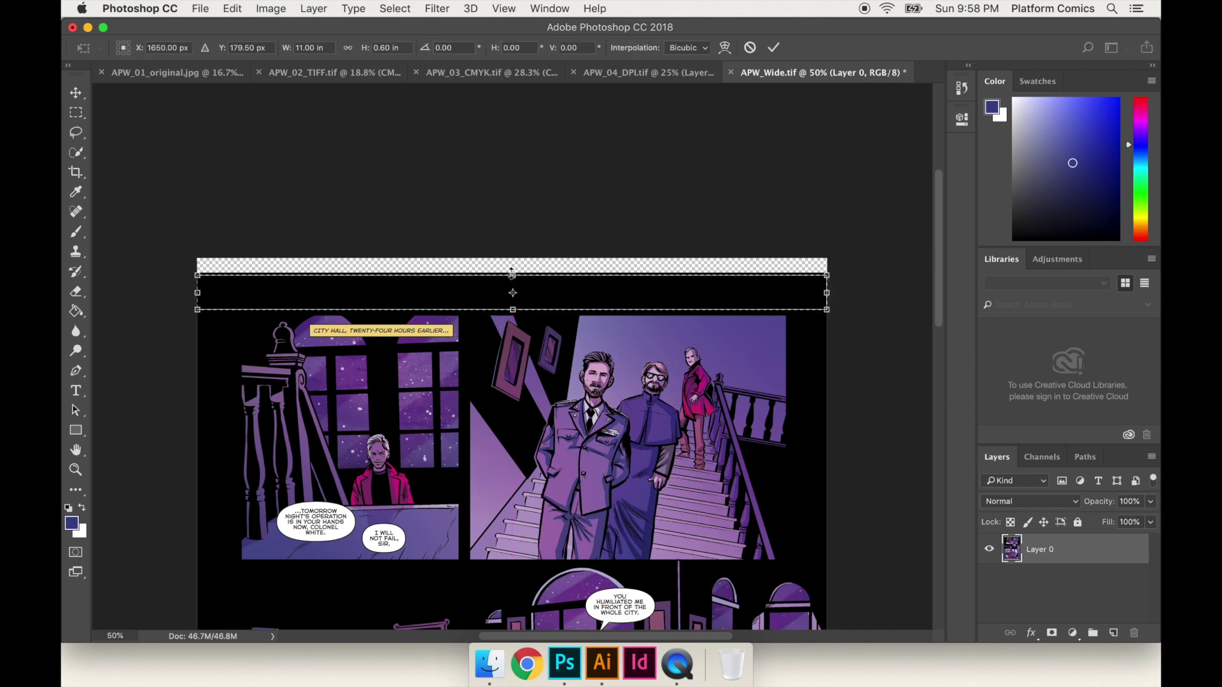
drag(512, 274, 511, 257)
key(Return)
Select the purple bottom band, stretch it down over the empty strip, and deselect.
scroll(587, 430, down, 10)
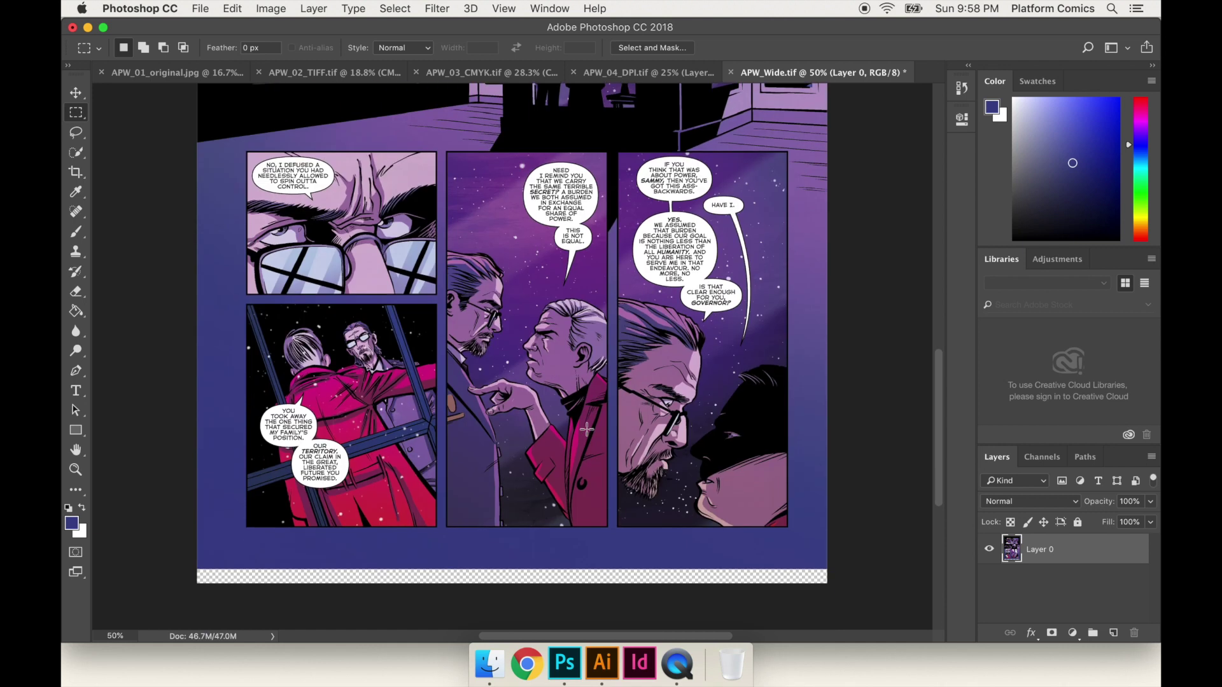
scroll(587, 430, down, 5)
drag(183, 394, 852, 431)
key(super+t)
drag(514, 430, 514, 445)
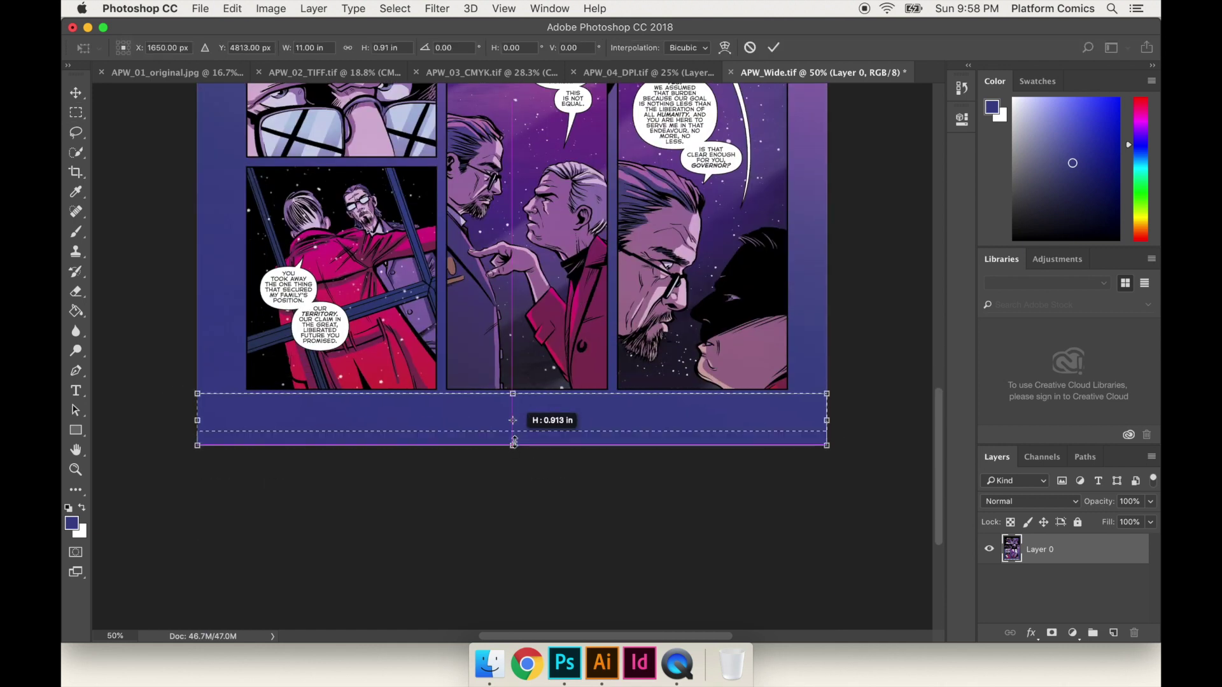
key(Return)
key(super+d)
key(super+minus)
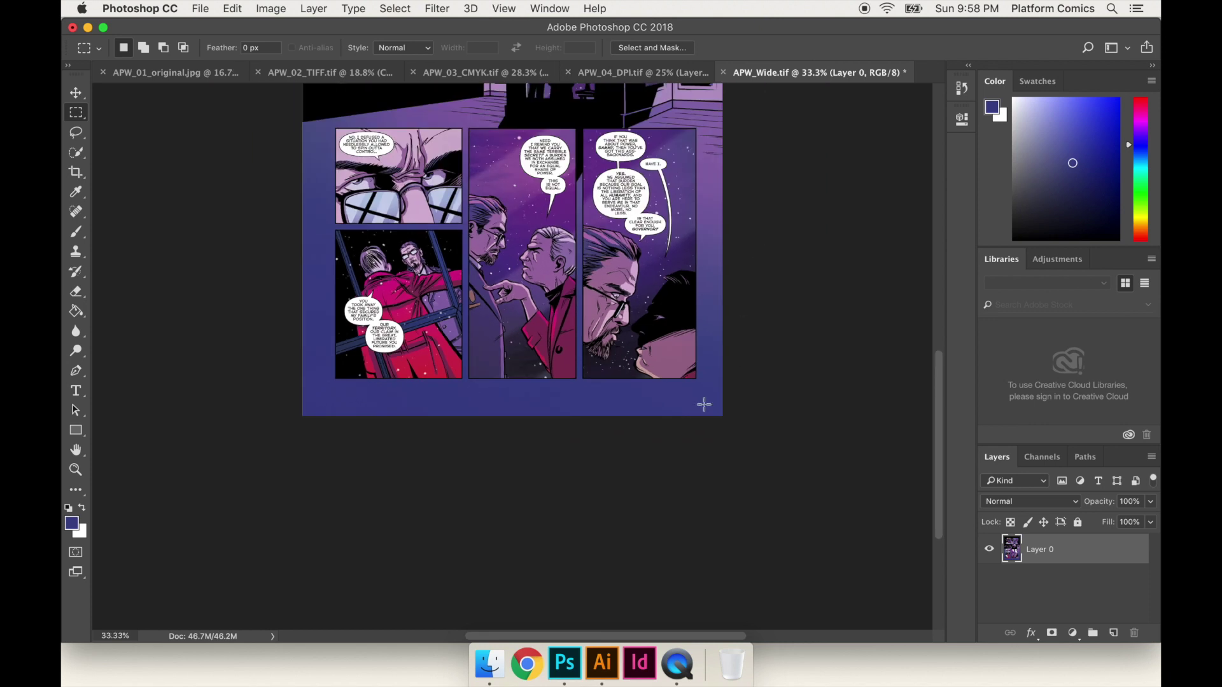
Scroll up and zoom out to review the whole finished comic page.
scroll(675, 401, up, 1)
scroll(676, 401, up, 10)
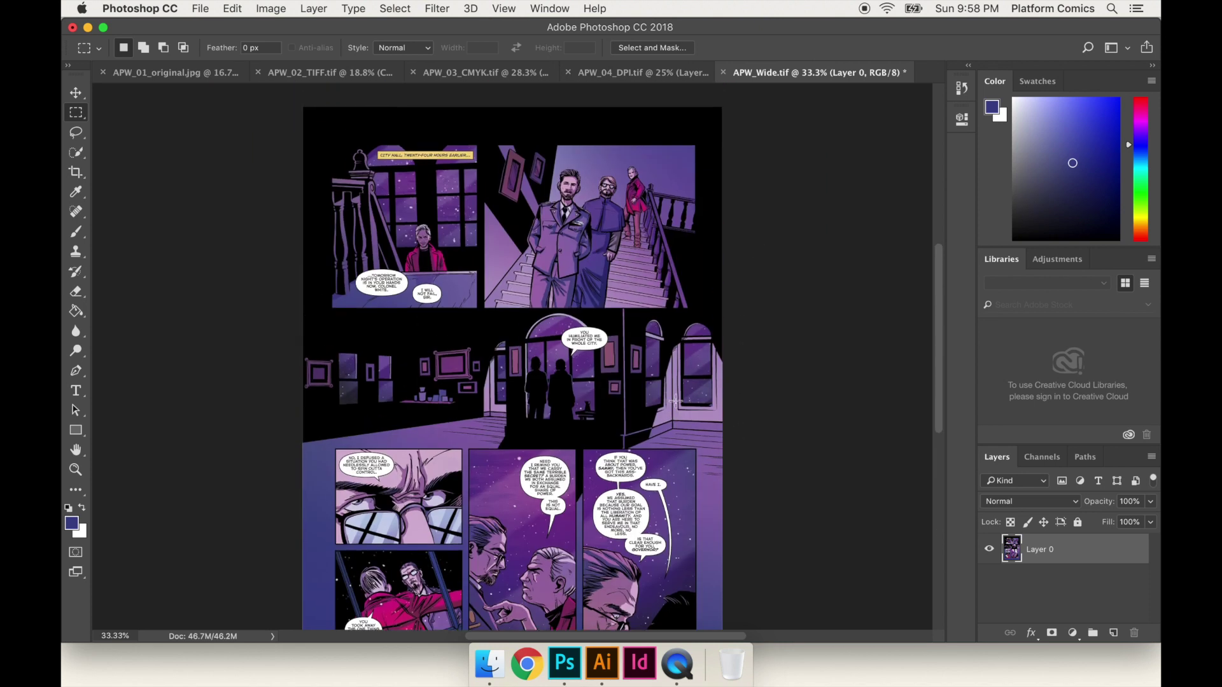
scroll(590, 281, up, 1)
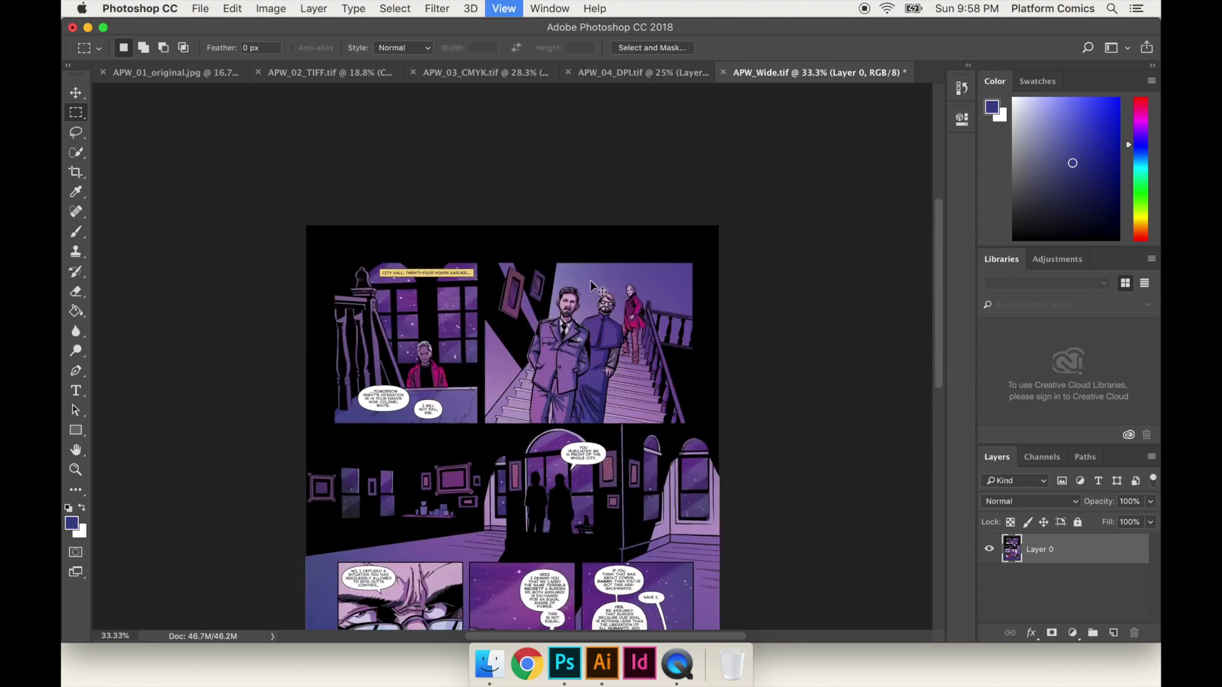
key(super+minus)
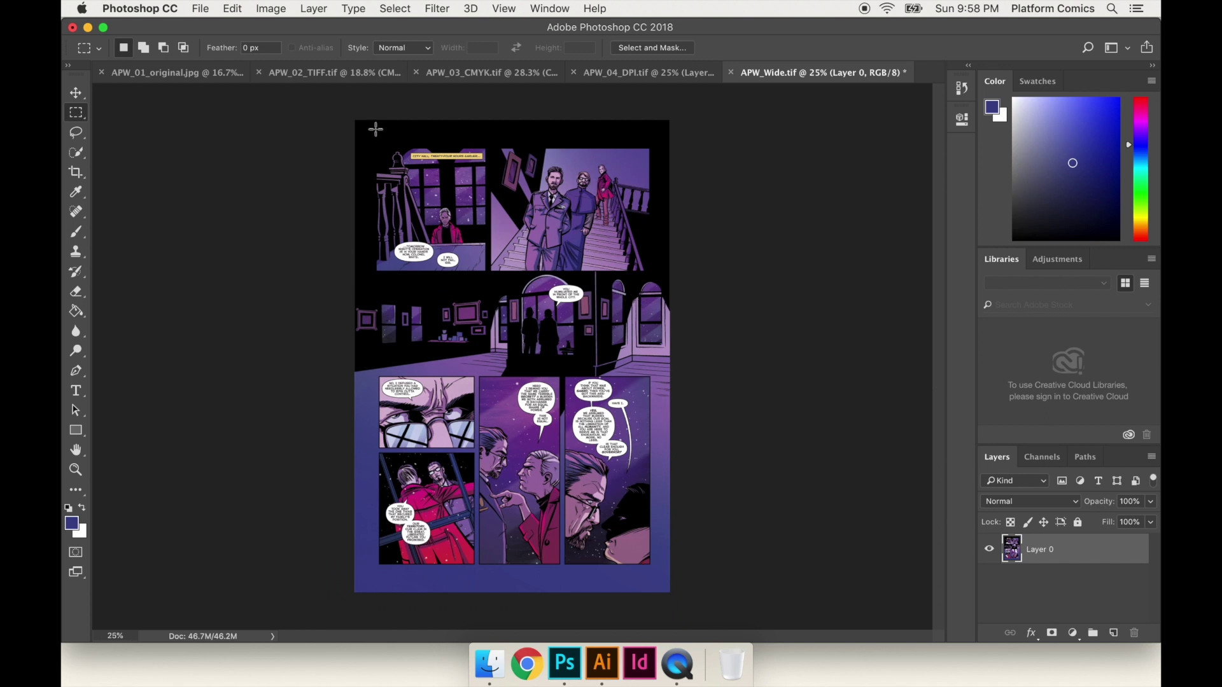